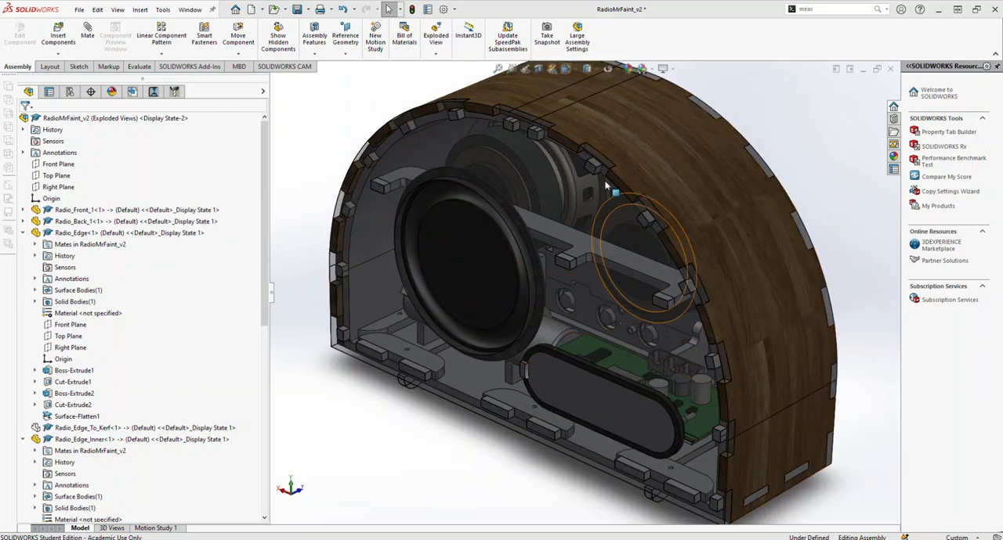
Step: Show the hidden Surface-Flatten1 body of the Radio_Edge part
{"action": "middle_click_drag", "start_coordinate": [754, 453], "coordinate": [764, 427]}
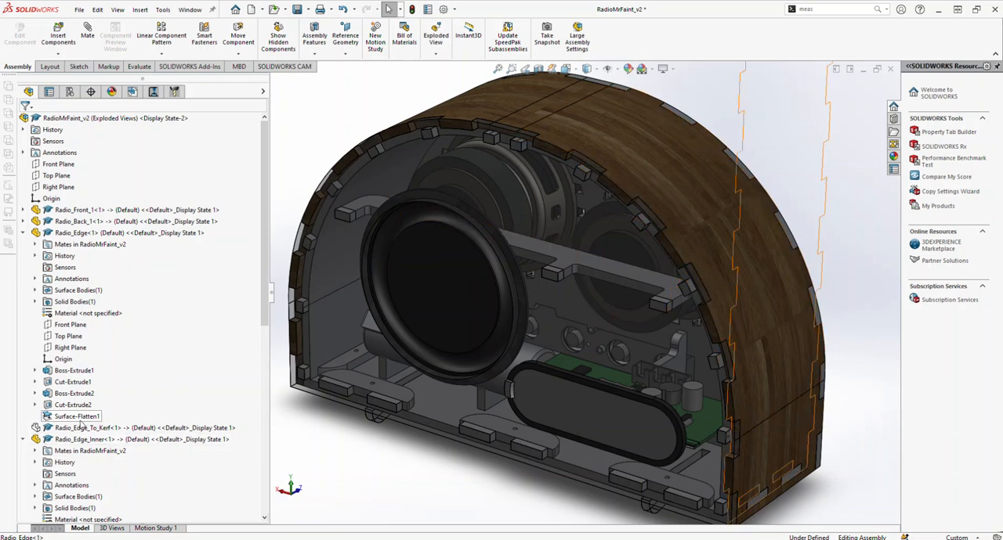
{"action": "mouse_move", "coordinate": [73, 422]}
{"action": "right_click", "coordinate": [69, 423]}
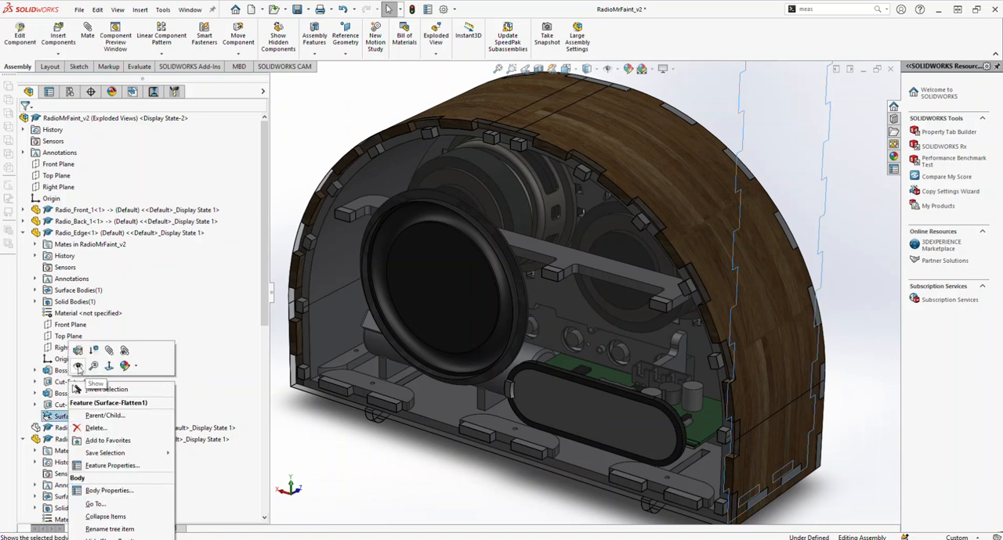
{"action": "key", "text": "Escape"}
{"action": "key", "text": "Escape"}
{"action": "scroll", "coordinate": [585, 311], "scroll_direction": "up", "scroll_amount": 5}
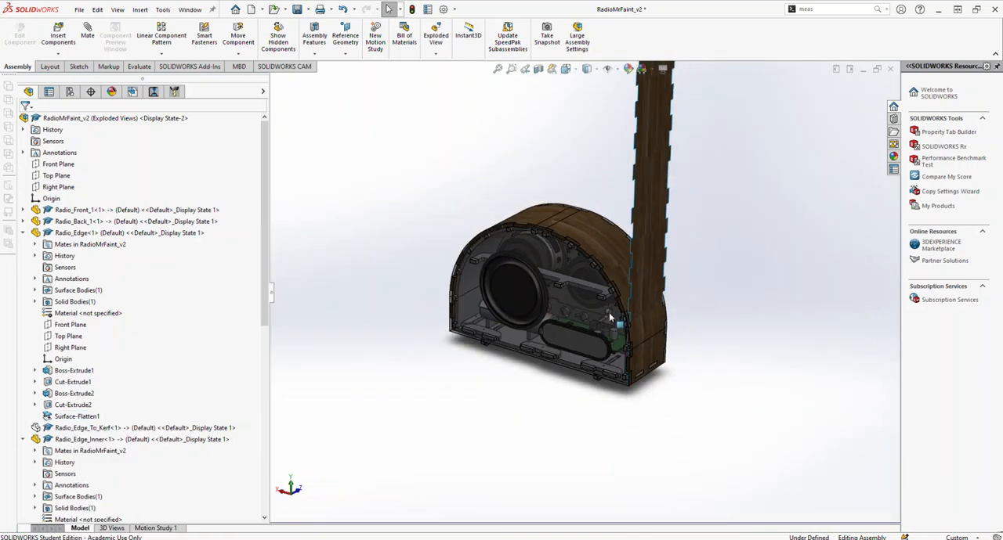
Step: Examine how the flattened edge strip compares with the curved wooden edge and its tabs around the radio enclosure
{"action": "middle_click_drag", "start_coordinate": [613, 315], "coordinate": [642, 275]}
{"action": "scroll", "coordinate": [655, 184], "scroll_direction": "down", "scroll_amount": 5}
{"action": "scroll", "coordinate": [671, 157], "scroll_direction": "up", "scroll_amount": 5}
{"action": "scroll", "coordinate": [600, 206], "scroll_direction": "down", "scroll_amount": 6}
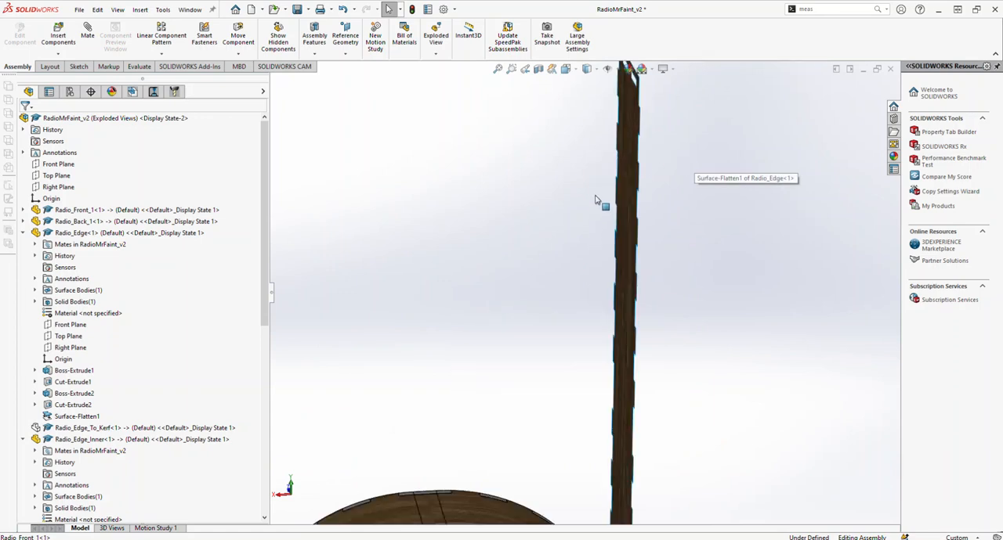
{"action": "scroll", "coordinate": [644, 141], "scroll_direction": "up", "scroll_amount": 7}
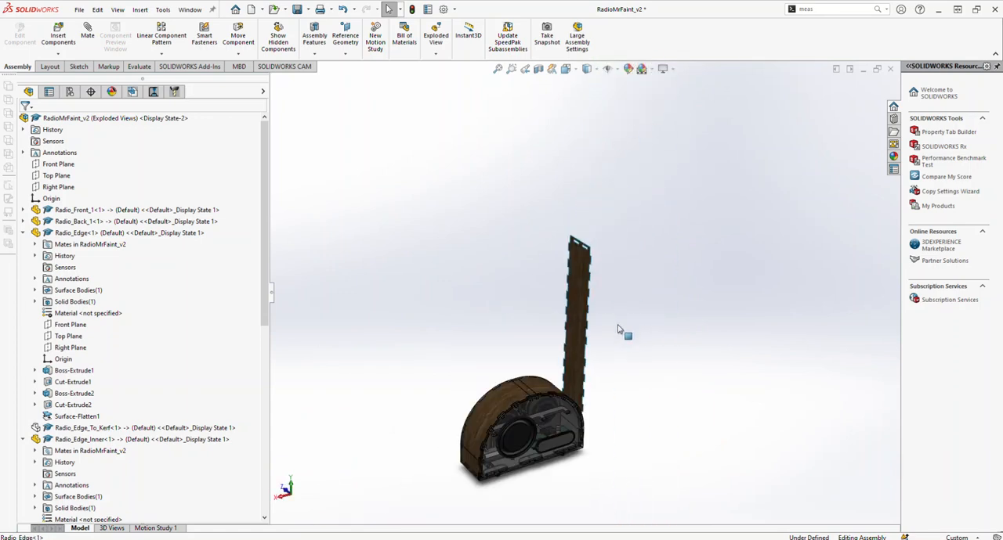
{"action": "scroll", "coordinate": [624, 332], "scroll_direction": "down", "scroll_amount": 1}
{"action": "scroll", "coordinate": [602, 350], "scroll_direction": "down", "scroll_amount": 4}
{"action": "middle_click_drag", "start_coordinate": [605, 356], "coordinate": [664, 445]}
{"action": "scroll", "coordinate": [695, 466], "scroll_direction": "down", "scroll_amount": 3}
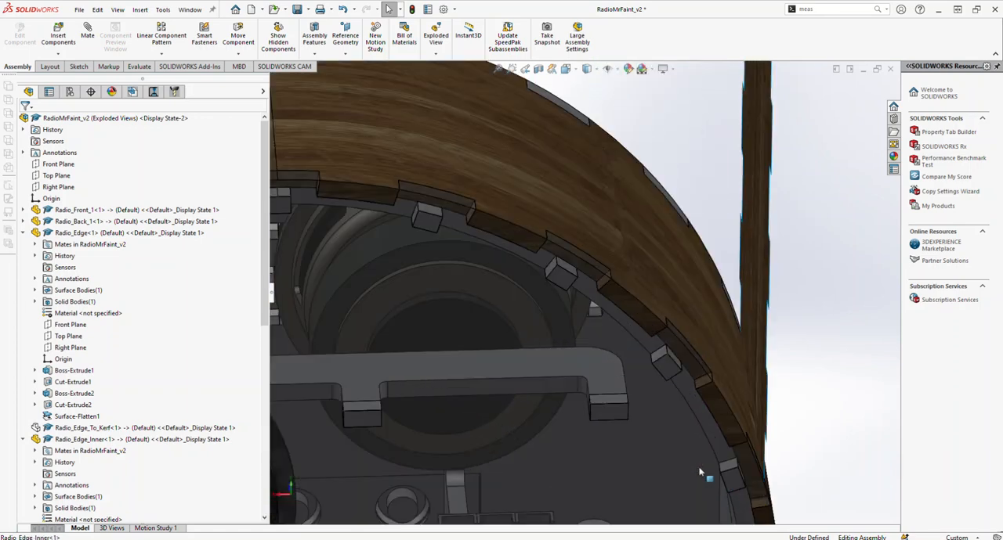
{"action": "scroll", "coordinate": [703, 455], "scroll_direction": "up", "scroll_amount": 6}
{"action": "scroll", "coordinate": [638, 416], "scroll_direction": "down", "scroll_amount": 5}
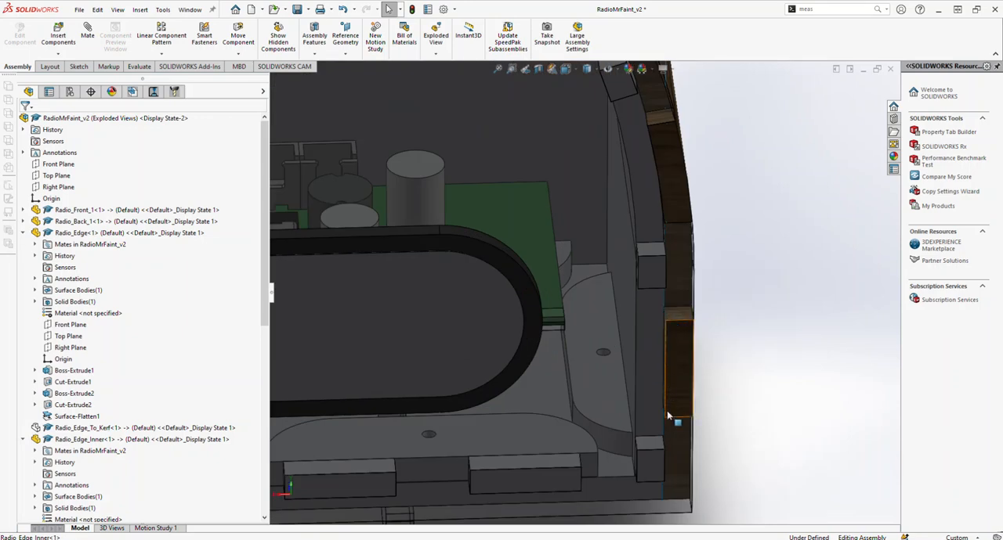
{"action": "scroll", "coordinate": [647, 180], "scroll_direction": "up", "scroll_amount": 8}
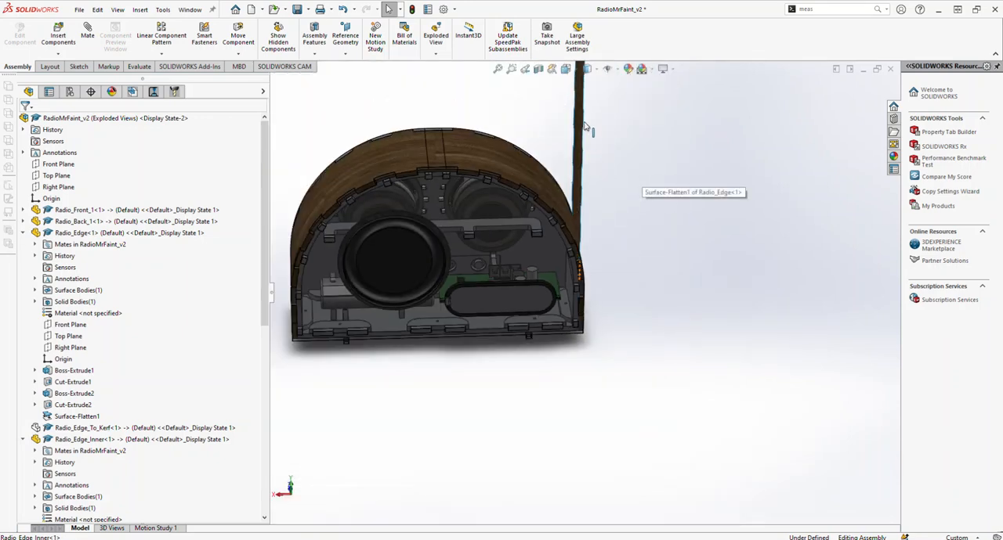
{"action": "middle_click_drag", "start_coordinate": [582, 142], "coordinate": [628, 317]}
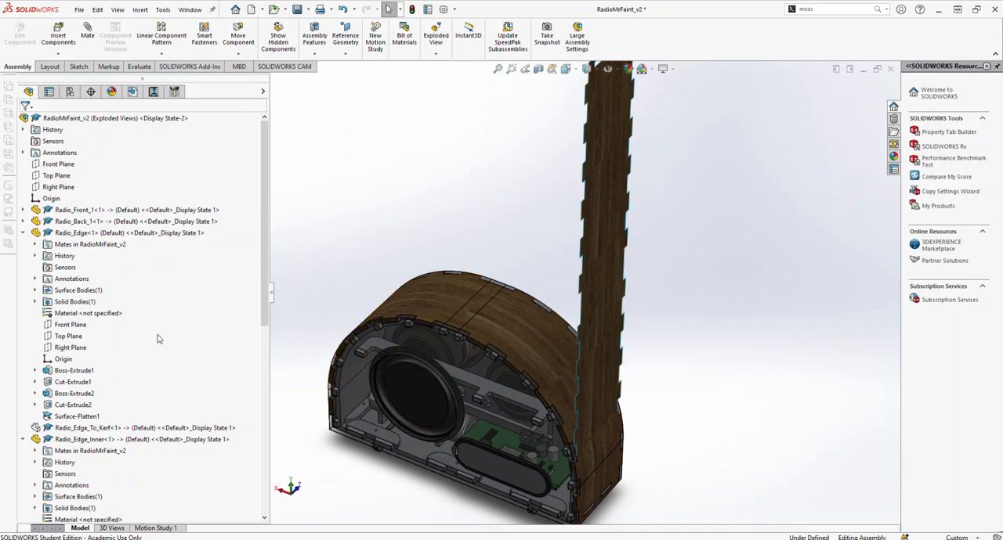
Step: Hide Radio_Edge's Surface-Flatten1 body and switch to the Kerf assembly containing the curved part
{"action": "right_click", "coordinate": [79, 417]}
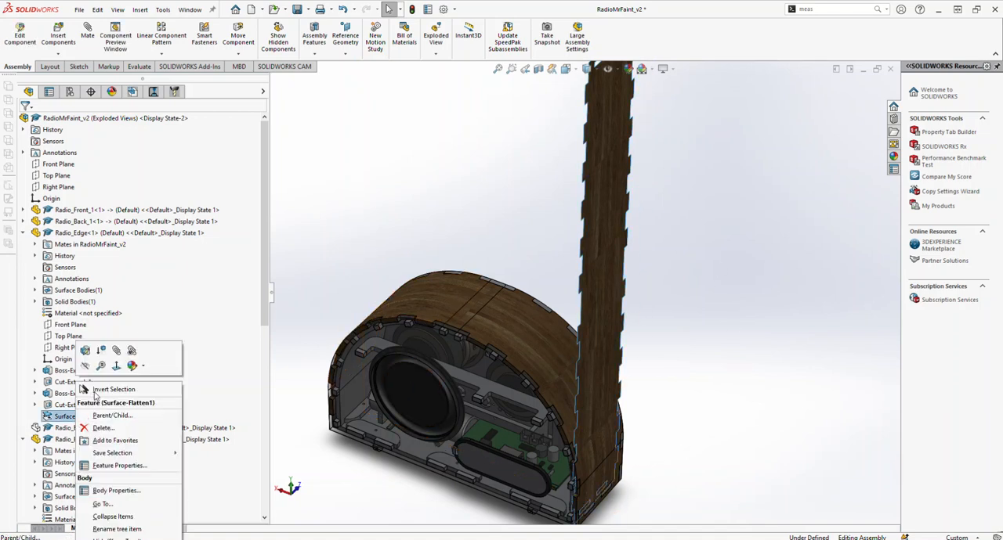
{"action": "left_click", "coordinate": [85, 366]}
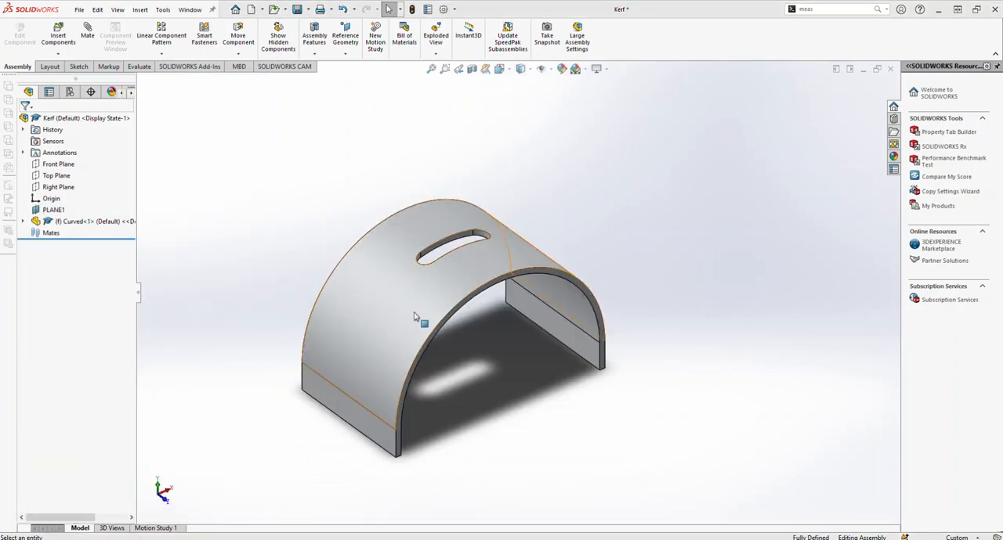
{"action": "scroll", "coordinate": [424, 366], "scroll_direction": "down", "scroll_amount": 3}
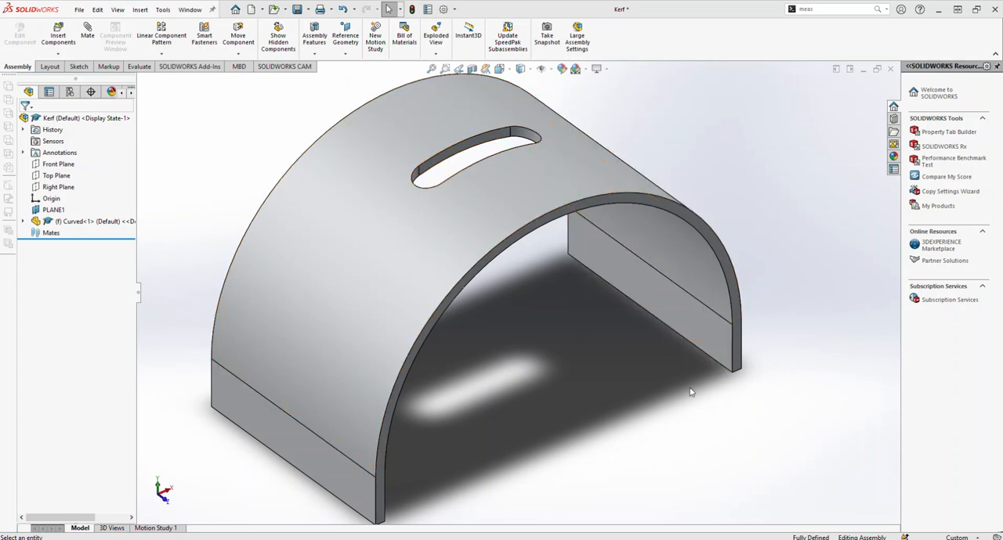
{"action": "middle_click_drag", "start_coordinate": [719, 362], "coordinate": [387, 381]}
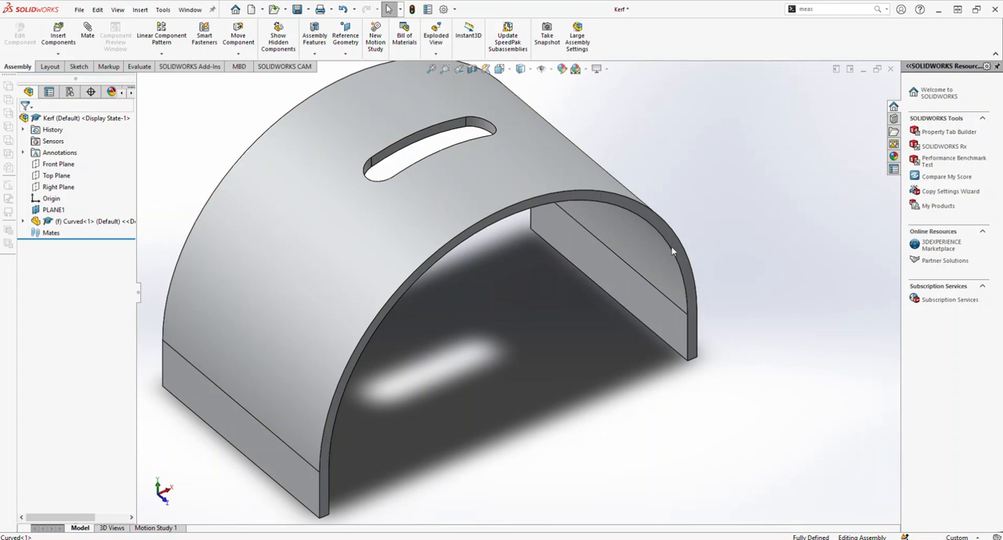
{"action": "scroll", "coordinate": [323, 309], "scroll_direction": "up", "scroll_amount": 2}
{"action": "scroll", "coordinate": [320, 306], "scroll_direction": "down", "scroll_amount": 1}
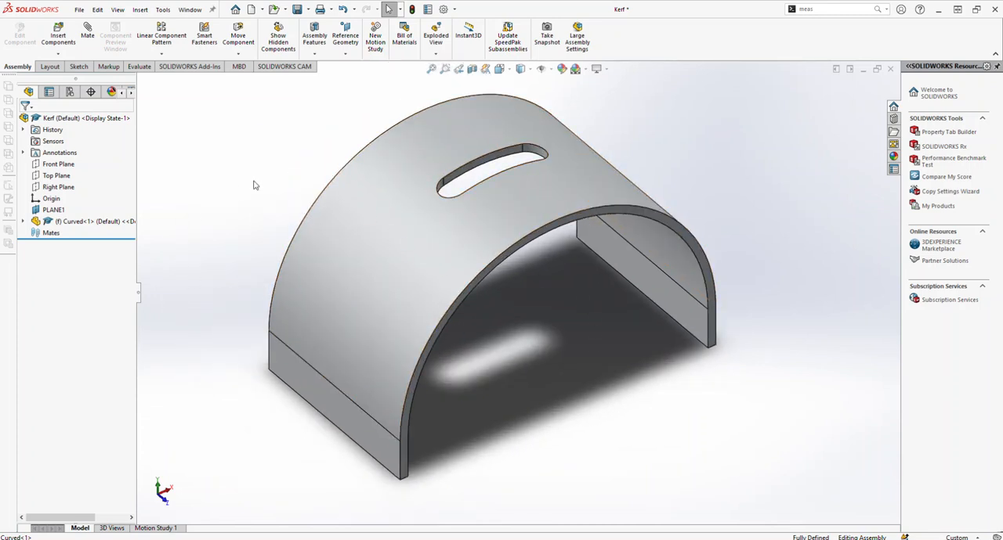
{"action": "left_click", "coordinate": [50, 210]}
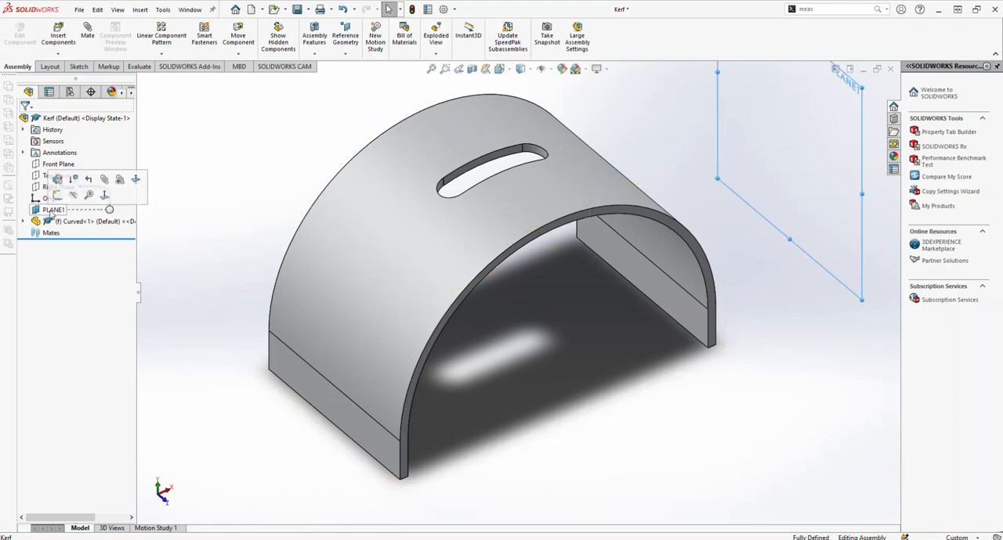
{"action": "key", "text": "z"}
{"action": "key", "text": "z"}
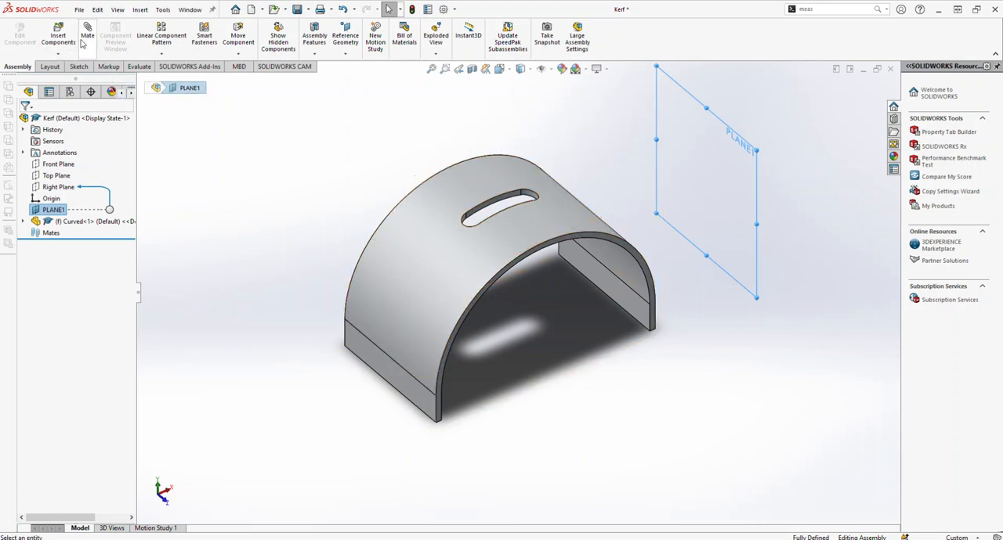
{"action": "left_click", "coordinate": [139, 10]}
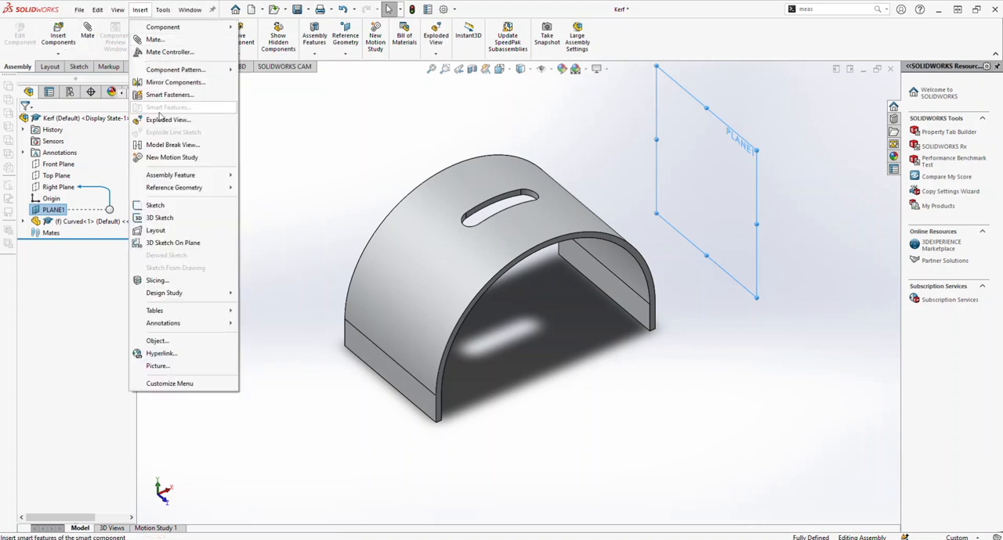
{"action": "mouse_move", "coordinate": [196, 194]}
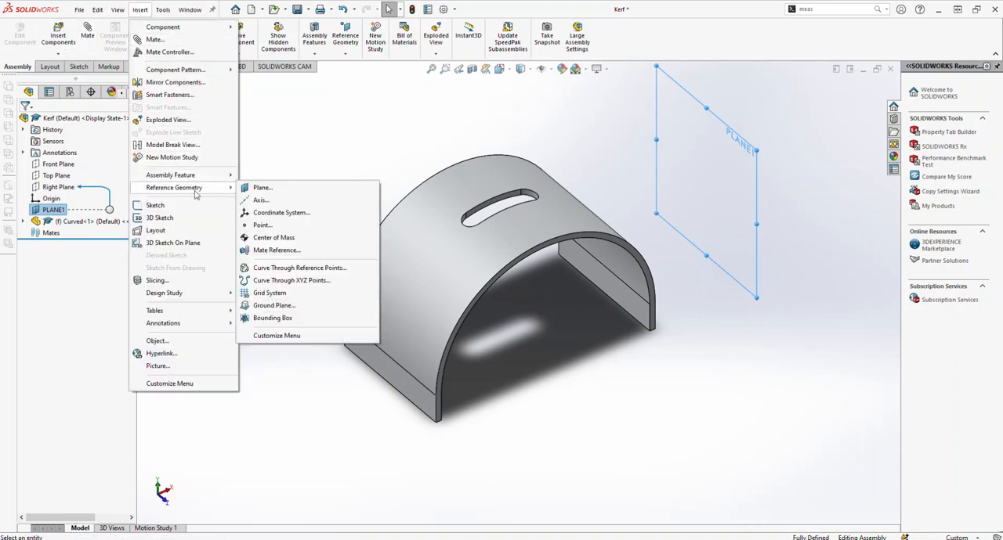
{"action": "left_click", "coordinate": [262, 188]}
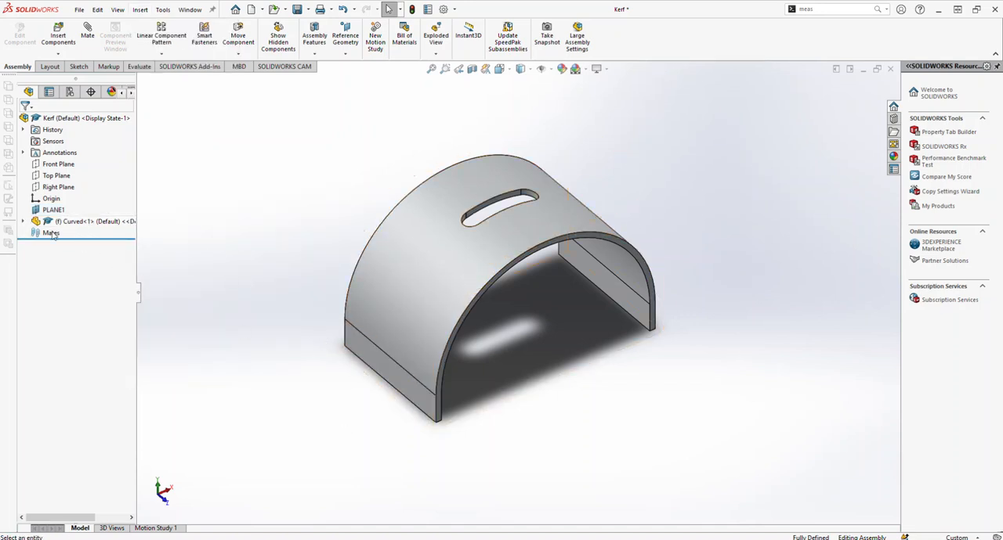
Step: Edit the Curved part in the context of the Kerf assembly
{"action": "right_click", "coordinate": [69, 223]}
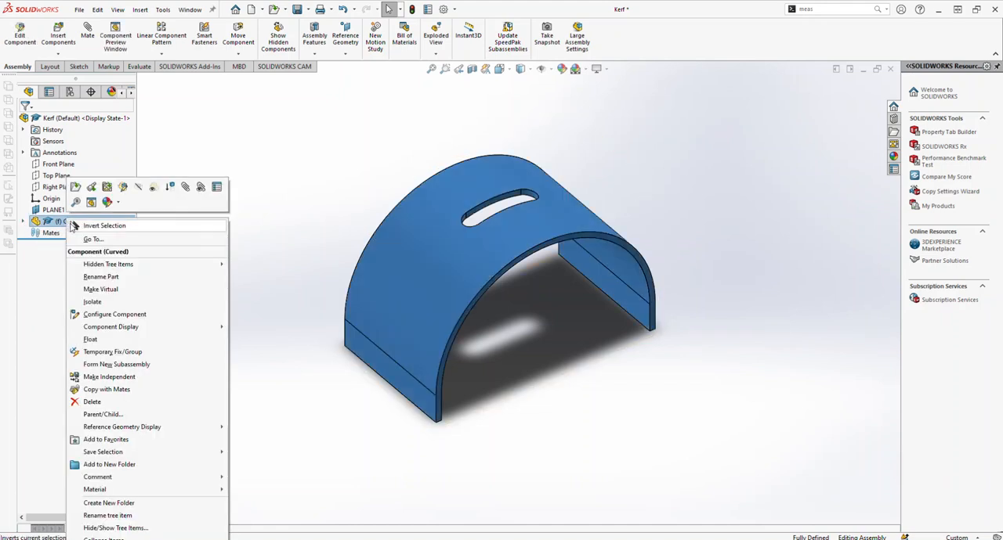
{"action": "left_click", "coordinate": [123, 189]}
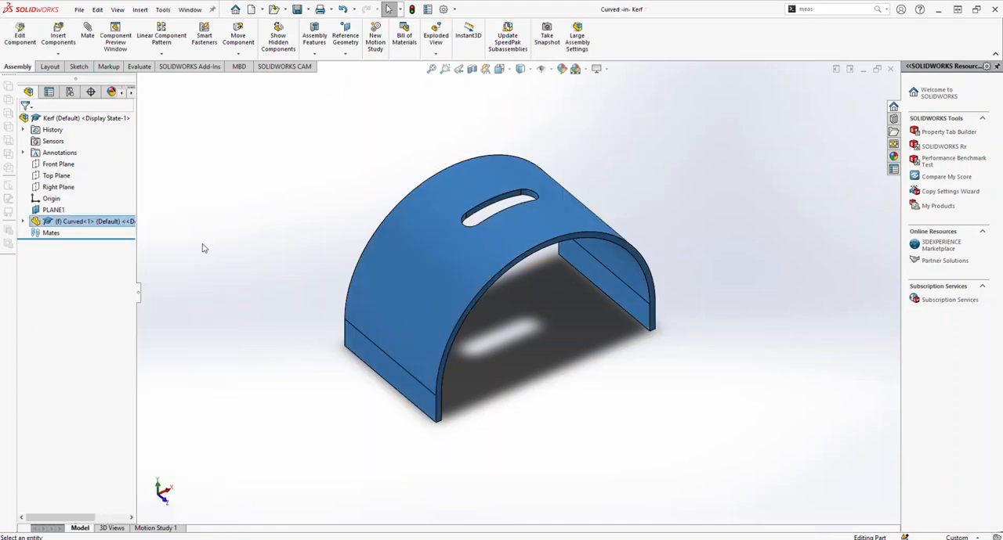
Step: Start a surface Flatten and select the arch's three inner faces: both straight legs and the curved face between them
{"action": "left_click", "coordinate": [139, 10]}
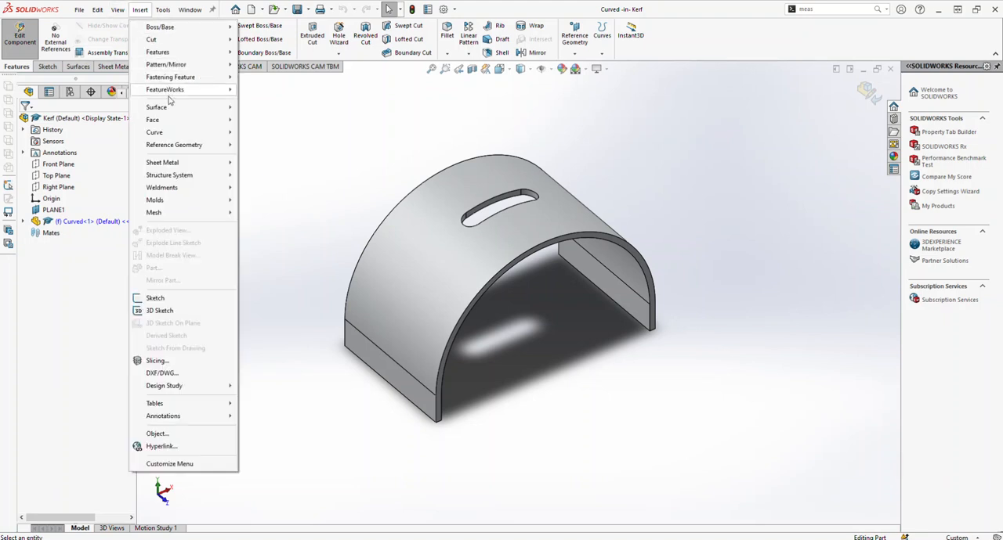
{"action": "mouse_move", "coordinate": [176, 109]}
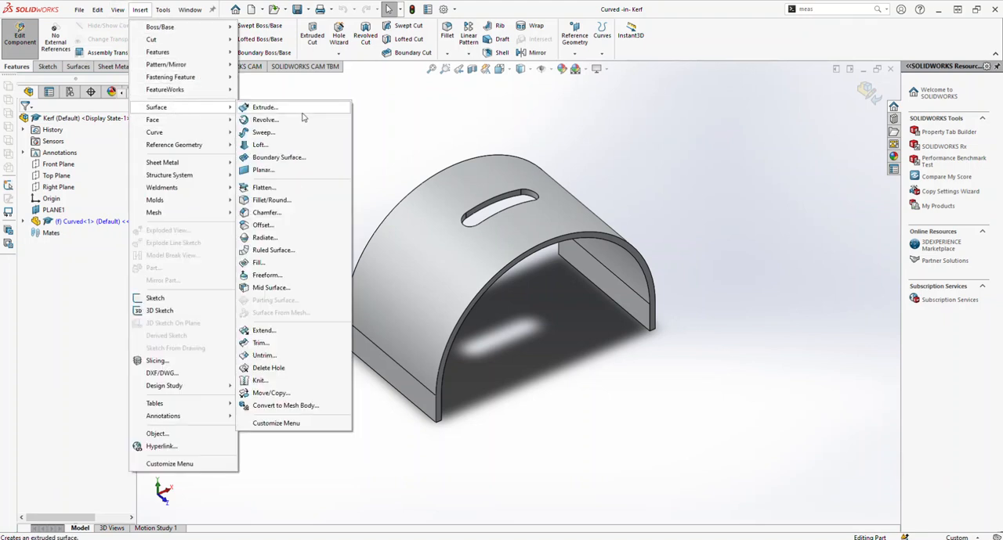
{"action": "left_click", "coordinate": [266, 191]}
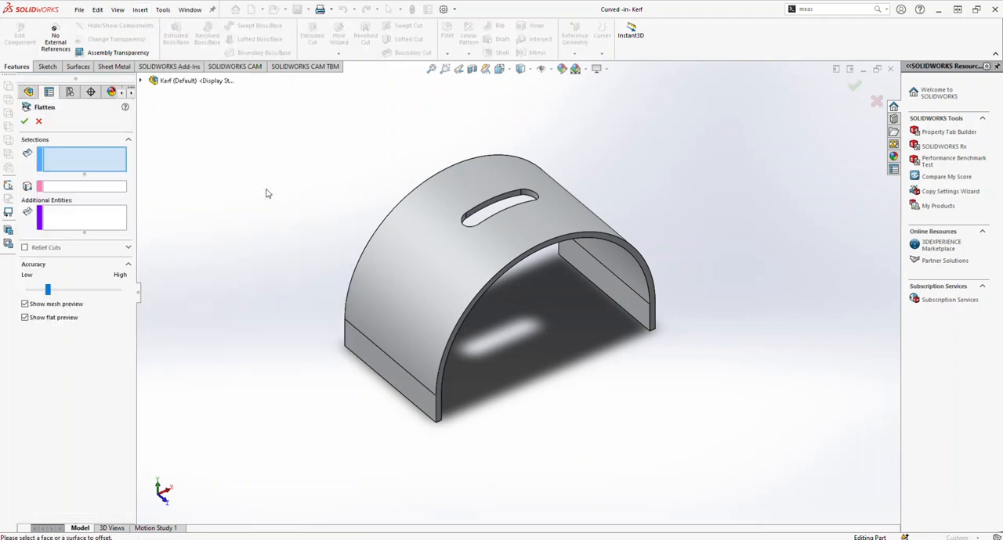
{"action": "scroll", "coordinate": [575, 366], "scroll_direction": "down", "scroll_amount": 5}
{"action": "middle_click_drag", "start_coordinate": [576, 366], "coordinate": [621, 310]}
{"action": "left_click", "coordinate": [624, 310]}
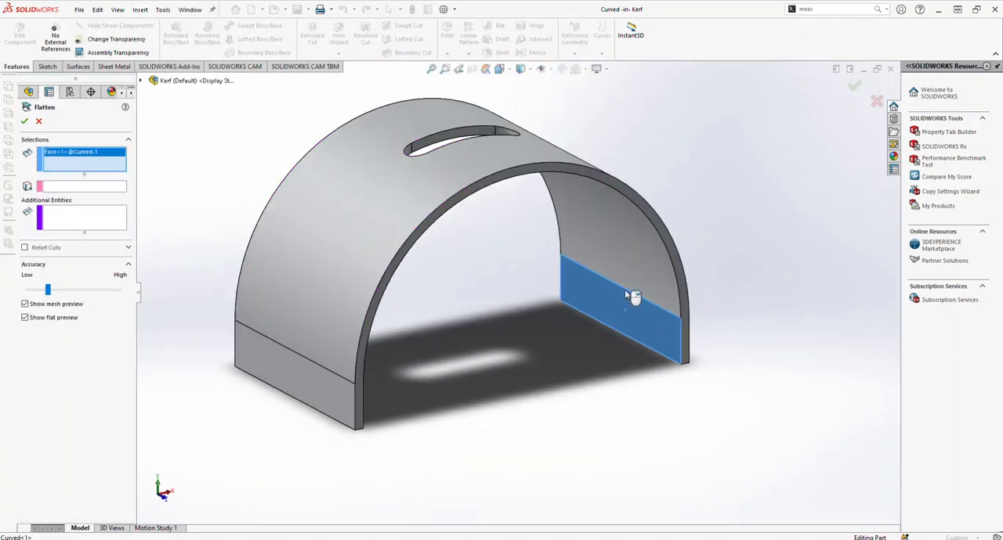
{"action": "left_click", "coordinate": [622, 261]}
{"action": "middle_click_drag", "start_coordinate": [596, 265], "coordinate": [402, 329]}
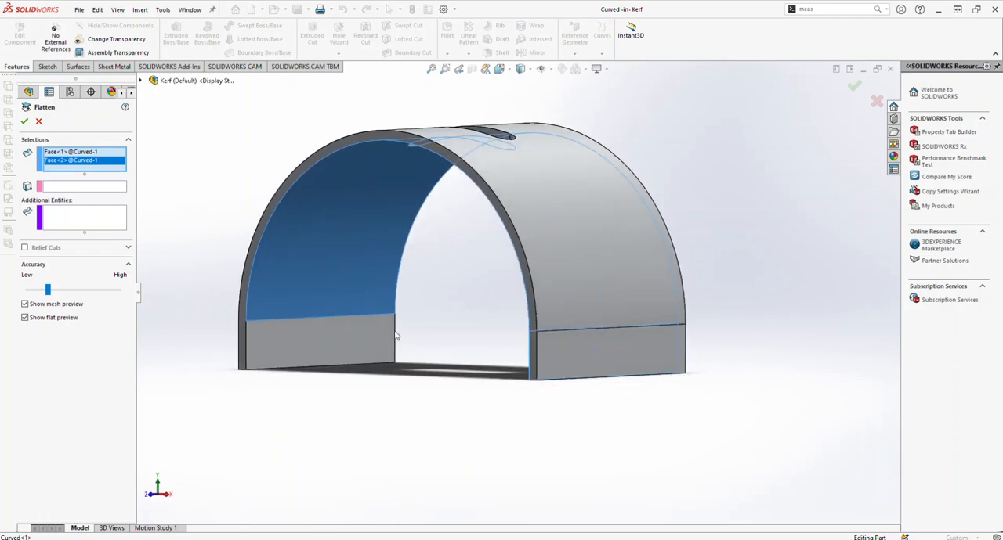
{"action": "left_click", "coordinate": [314, 348]}
{"action": "middle_click_drag", "start_coordinate": [347, 293], "coordinate": [409, 309]}
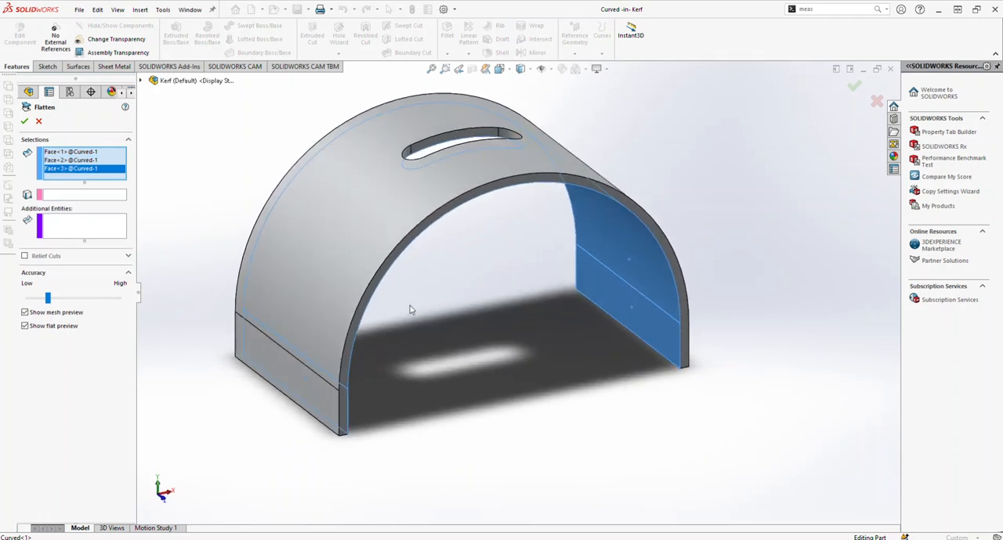
Step: Use the bottom edge of one leg's inner face as the edge to flatten from, and create the flattened surface
{"action": "left_click", "coordinate": [91, 195]}
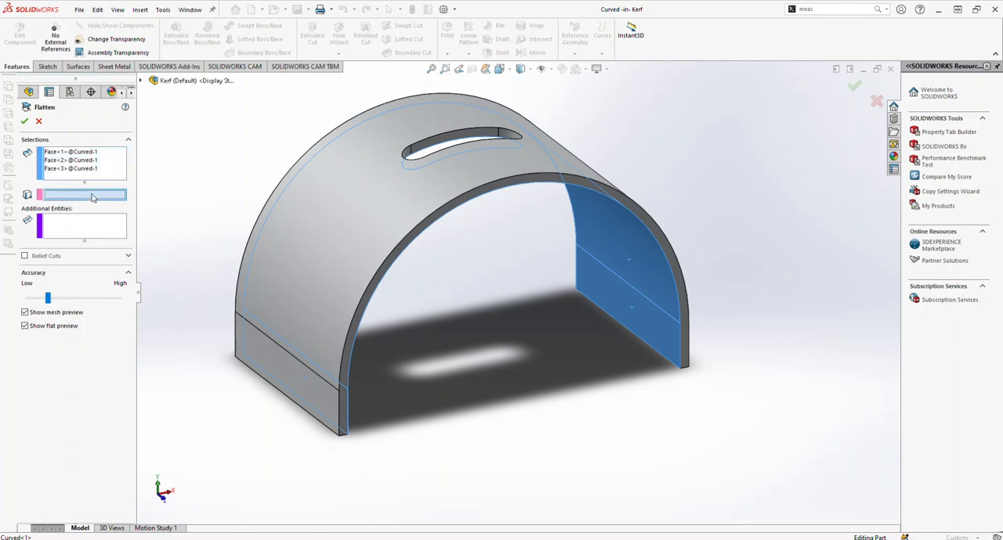
{"action": "scroll", "coordinate": [672, 352], "scroll_direction": "down", "scroll_amount": 2}
{"action": "scroll", "coordinate": [728, 399], "scroll_direction": "down", "scroll_amount": 4}
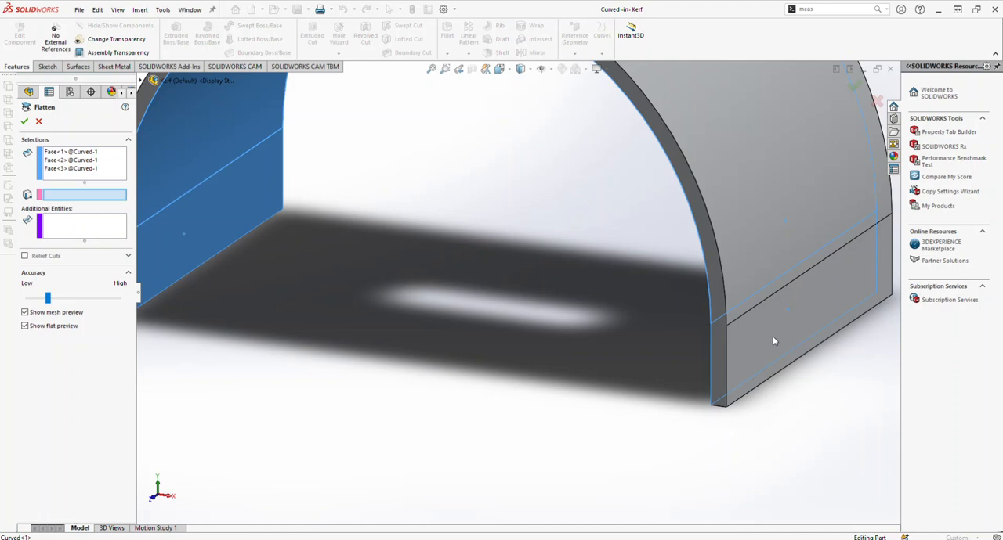
{"action": "scroll", "coordinate": [616, 312], "scroll_direction": "up", "scroll_amount": 5}
{"action": "middle_click_drag", "start_coordinate": [618, 337], "coordinate": [645, 311]}
{"action": "scroll", "coordinate": [574, 287], "scroll_direction": "down", "scroll_amount": 3}
{"action": "scroll", "coordinate": [578, 291], "scroll_direction": "down", "scroll_amount": 3}
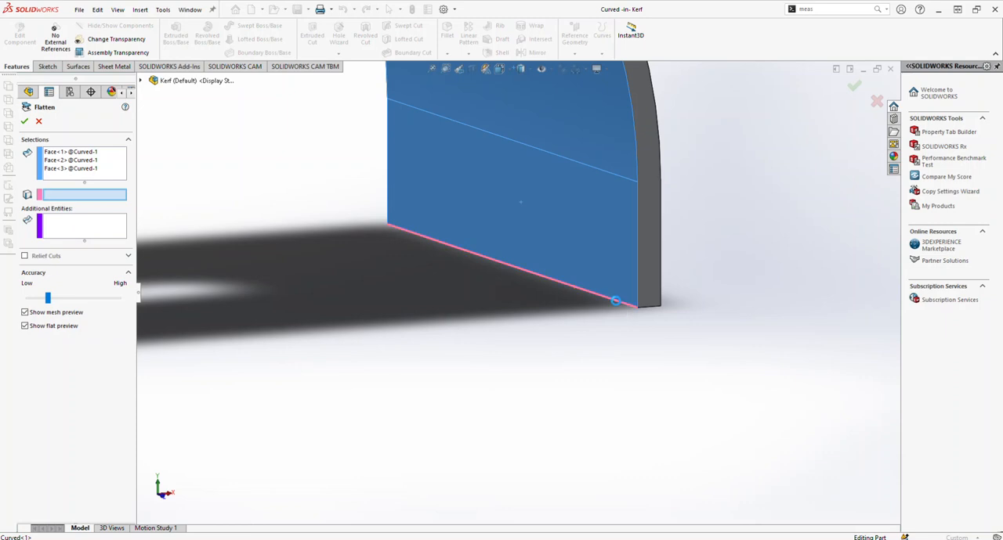
{"action": "left_click", "coordinate": [615, 301]}
{"action": "scroll", "coordinate": [587, 332], "scroll_direction": "up", "scroll_amount": 5}
{"action": "middle_click_drag", "start_coordinate": [521, 271], "coordinate": [528, 296]}
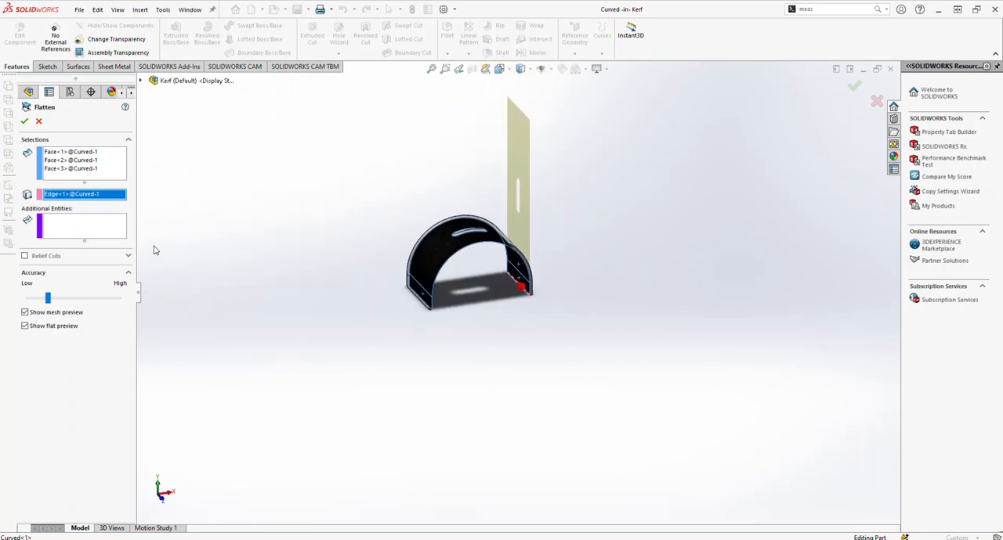
{"action": "left_click", "coordinate": [25, 121]}
{"action": "scroll", "coordinate": [517, 220], "scroll_direction": "down", "scroll_amount": 2}
{"action": "scroll", "coordinate": [563, 244], "scroll_direction": "down", "scroll_amount": 2}
{"action": "middle_click_drag", "start_coordinate": [564, 243], "coordinate": [597, 245]}
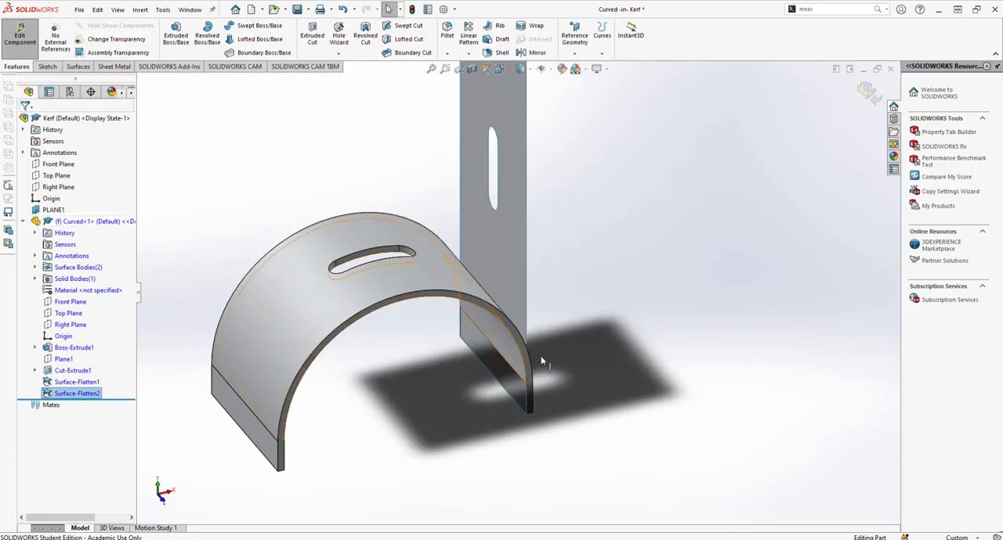
{"action": "scroll", "coordinate": [517, 297], "scroll_direction": "up", "scroll_amount": 3}
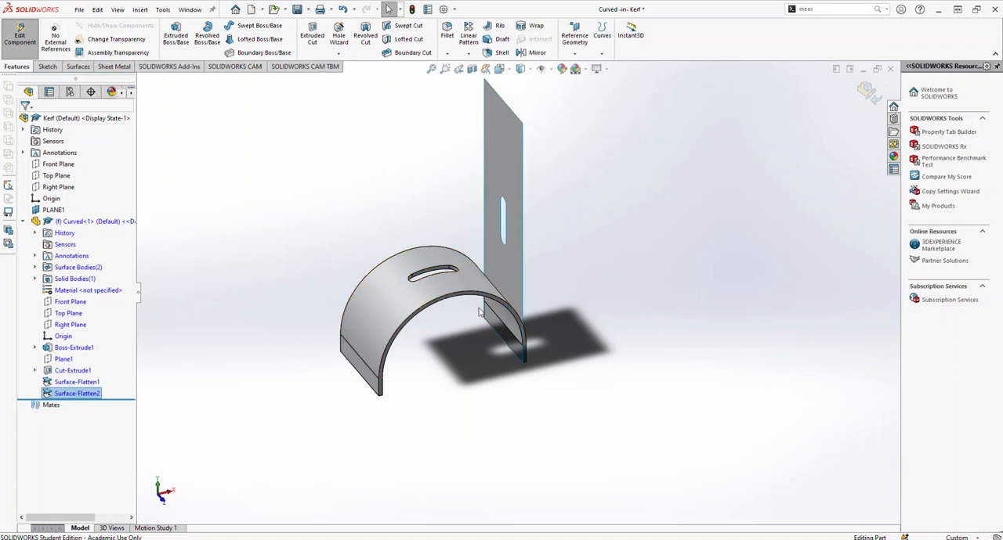
{"action": "scroll", "coordinate": [436, 330], "scroll_direction": "down", "scroll_amount": 2}
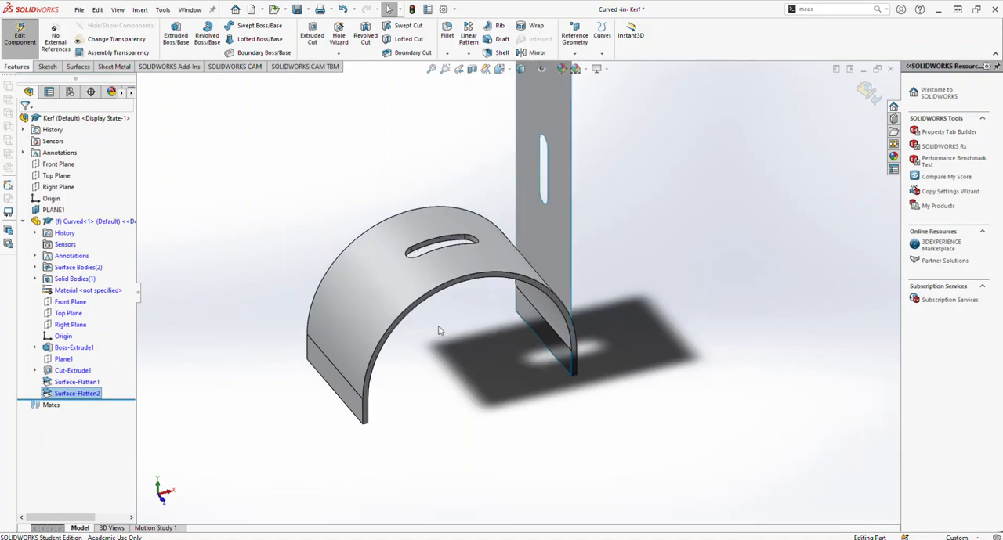
{"action": "scroll", "coordinate": [452, 390], "scroll_direction": "down", "scroll_amount": 2}
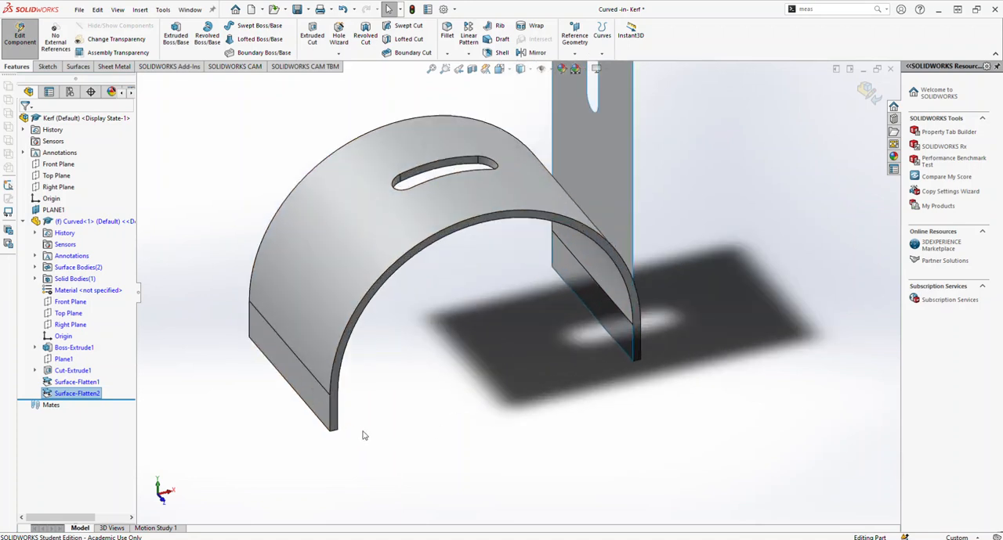
Step: Check the inner edges of the arch's straight legs and curve against the flattened surface
{"action": "left_click", "coordinate": [338, 419]}
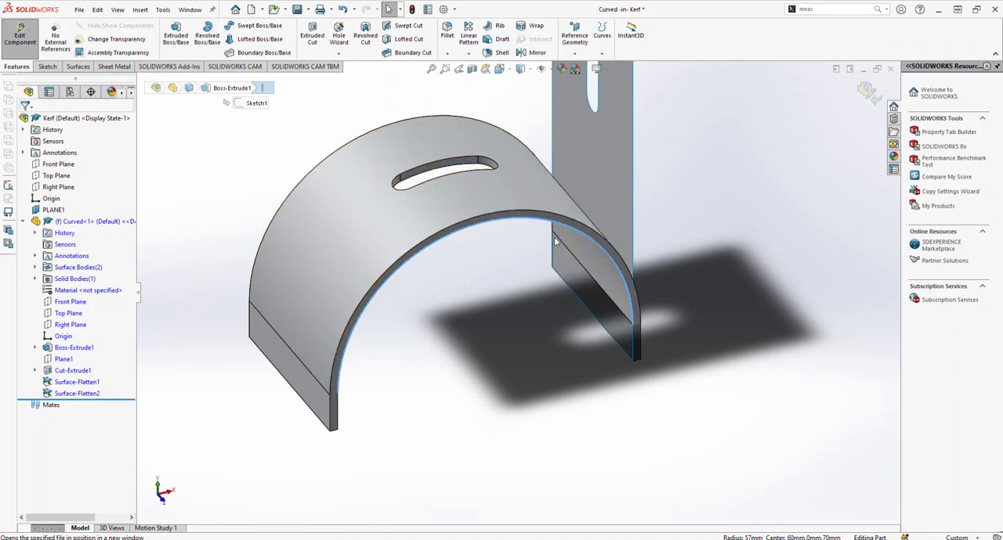
{"action": "left_click", "coordinate": [634, 349]}
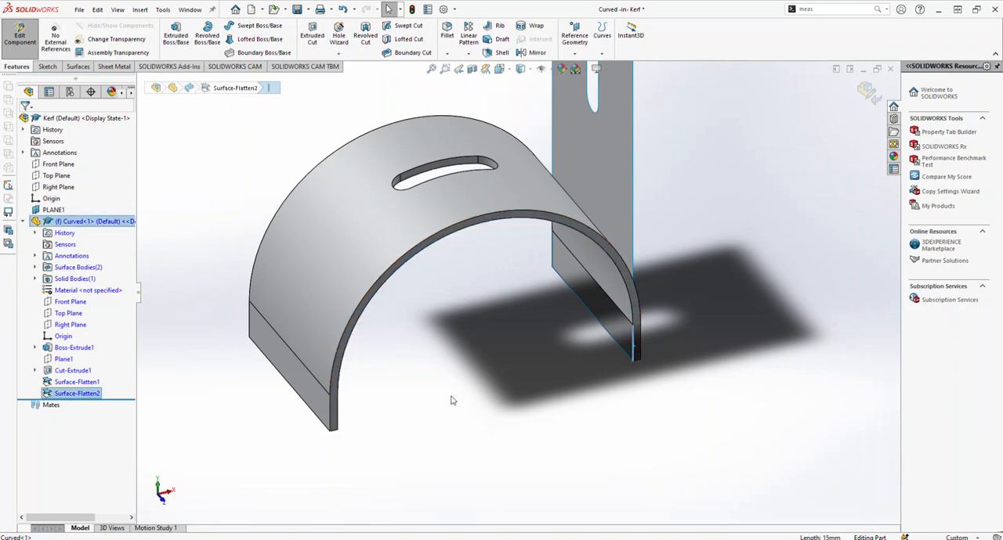
{"action": "left_click", "coordinate": [338, 419]}
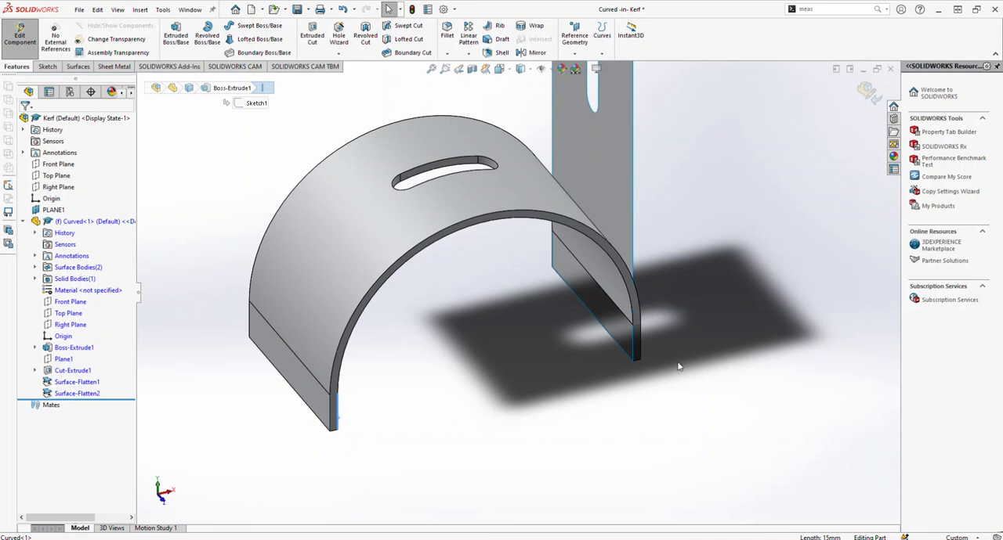
{"action": "scroll", "coordinate": [599, 326], "scroll_direction": "up", "scroll_amount": 3}
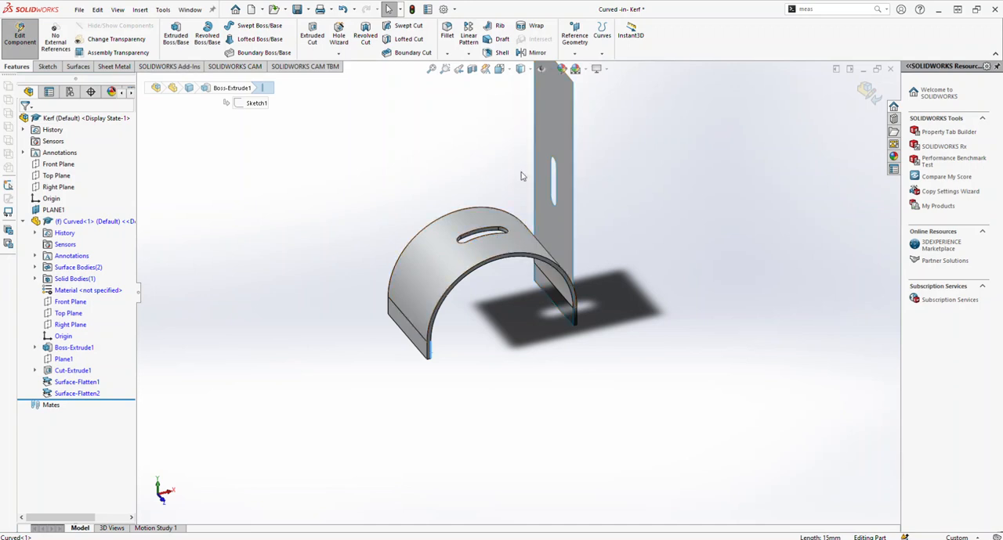
{"action": "scroll", "coordinate": [524, 181], "scroll_direction": "down", "scroll_amount": 3}
{"action": "left_click", "coordinate": [560, 310]}
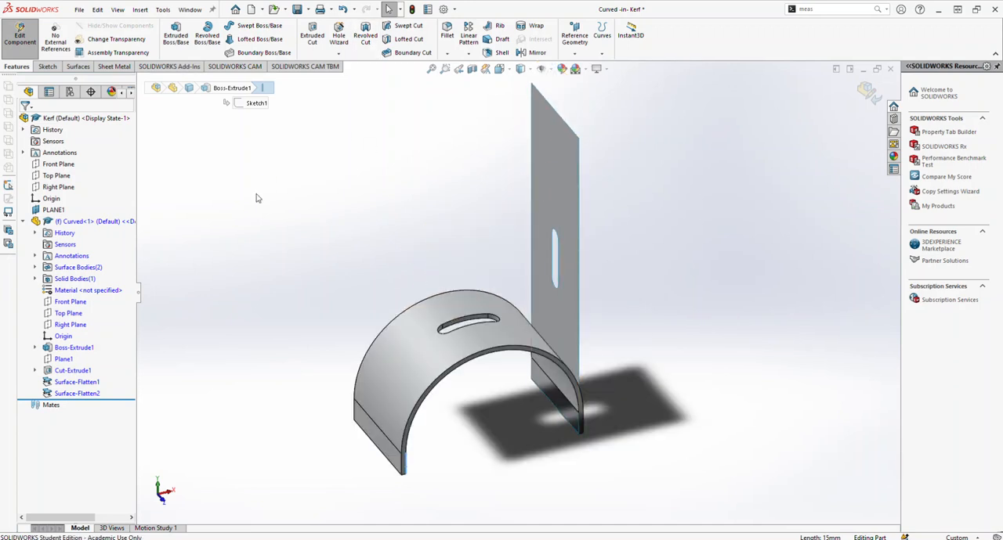
Step: Finish editing the Curved part and insert a new part into the Kerf assembly, sketching parallel to the flattened surface
{"action": "left_click", "coordinate": [867, 91]}
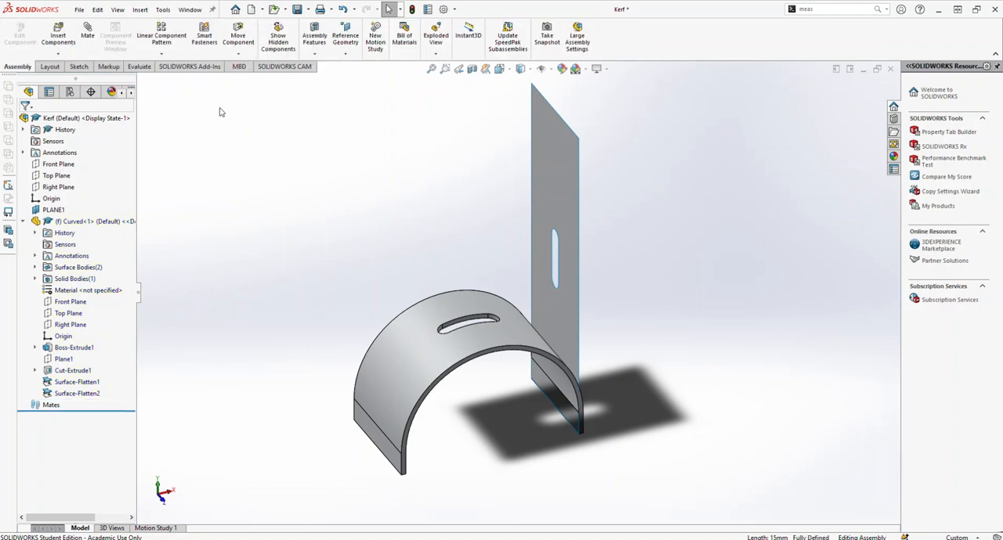
{"action": "left_click", "coordinate": [59, 54]}
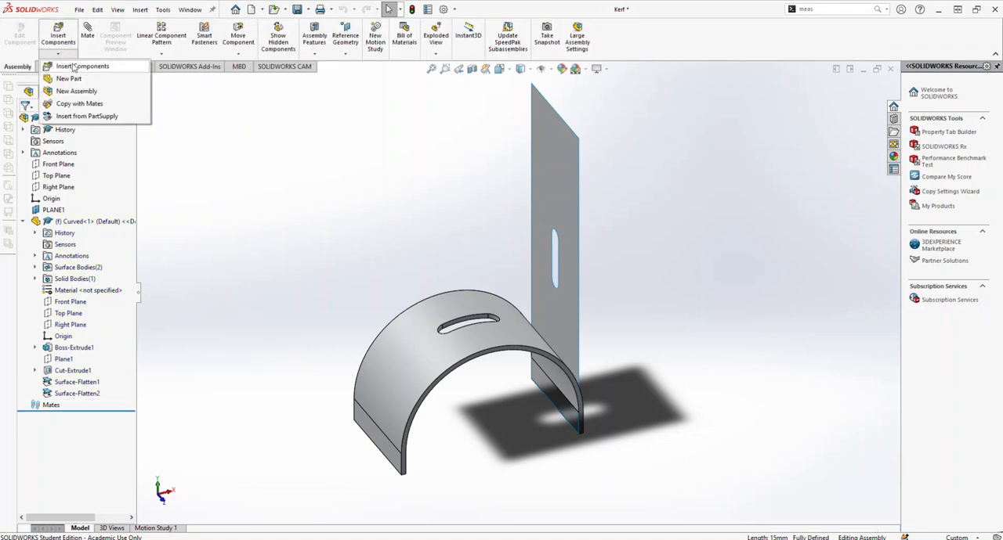
{"action": "left_click", "coordinate": [69, 79]}
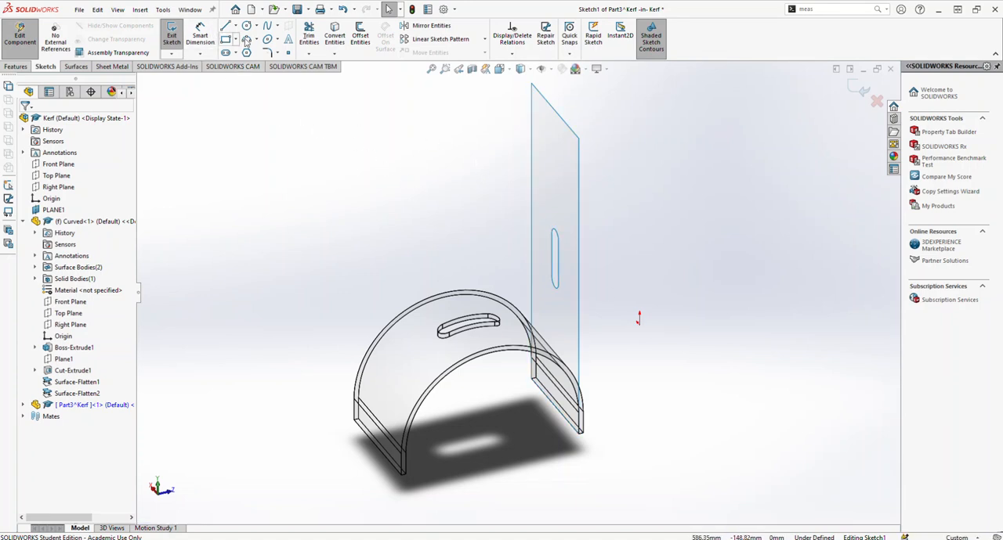
Step: Convert the flattened surface's face into outline geometry in the new part's sketch
{"action": "left_click", "coordinate": [337, 35]}
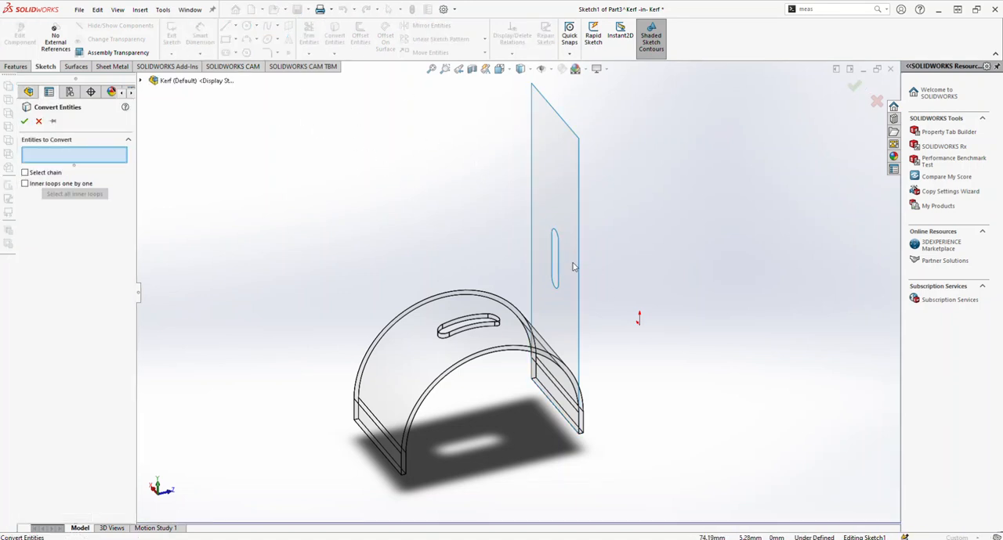
{"action": "left_click", "coordinate": [546, 282]}
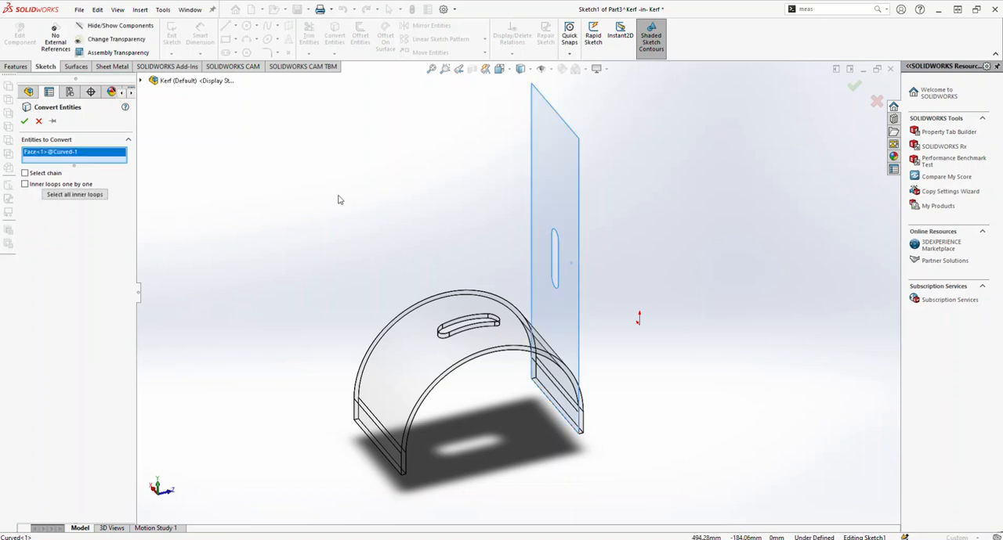
{"action": "left_click", "coordinate": [24, 121]}
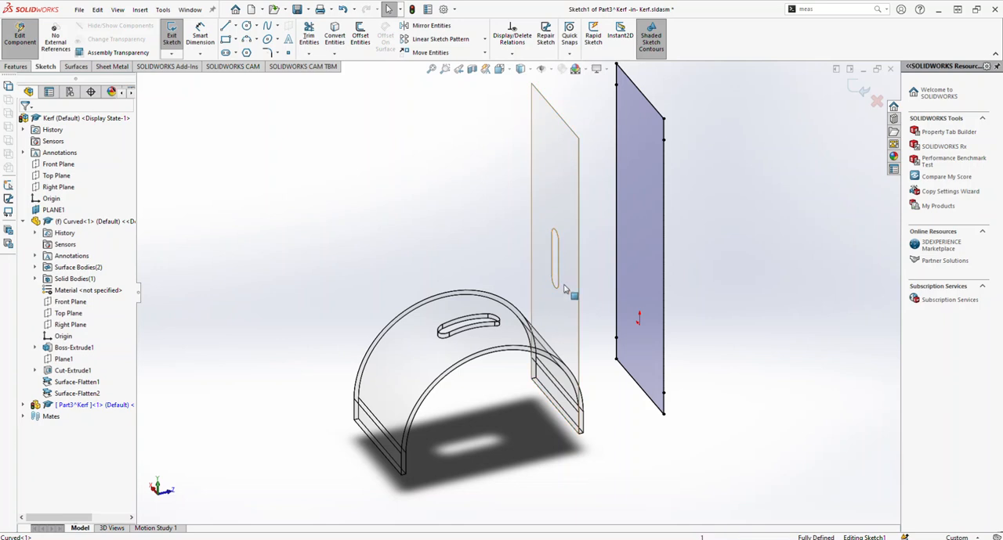
Step: Convert the four edges of the flattened surface's slot into the same sketch
{"action": "left_click", "coordinate": [334, 35]}
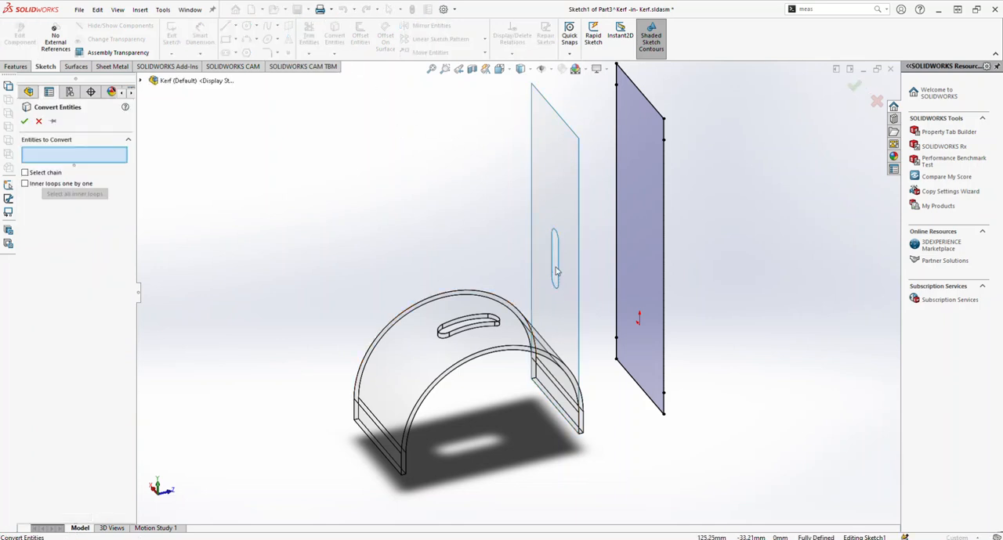
{"action": "scroll", "coordinate": [562, 269], "scroll_direction": "down", "scroll_amount": 3}
{"action": "left_click", "coordinate": [562, 269]}
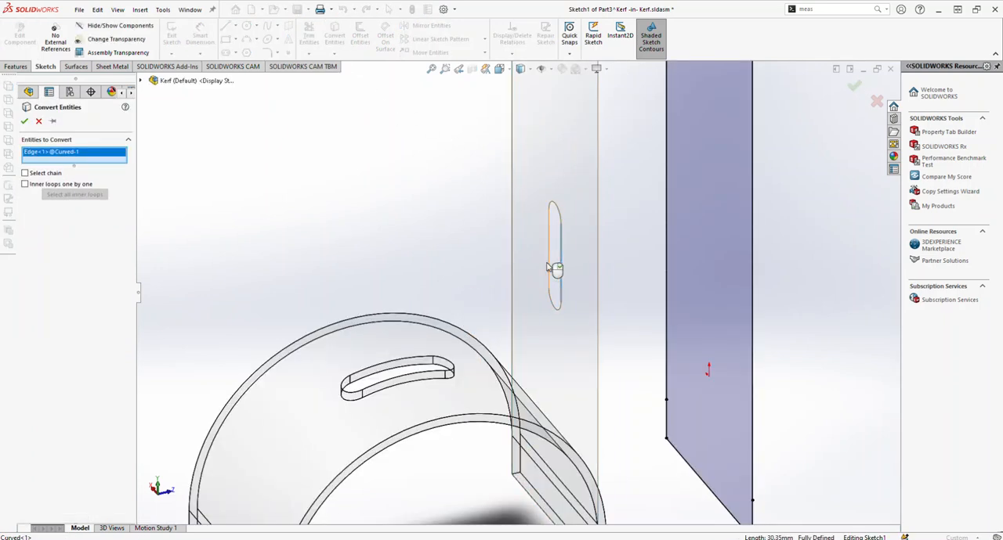
{"action": "left_click", "coordinate": [550, 320]}
{"action": "left_click", "coordinate": [557, 296]}
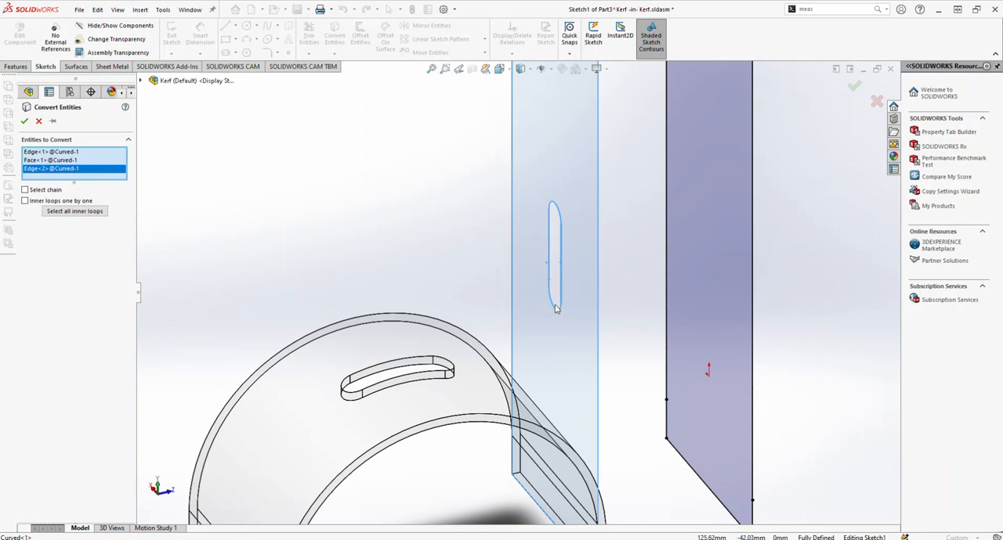
{"action": "left_click", "coordinate": [556, 311]}
{"action": "left_click", "coordinate": [560, 213]}
{"action": "left_click", "coordinate": [586, 208]}
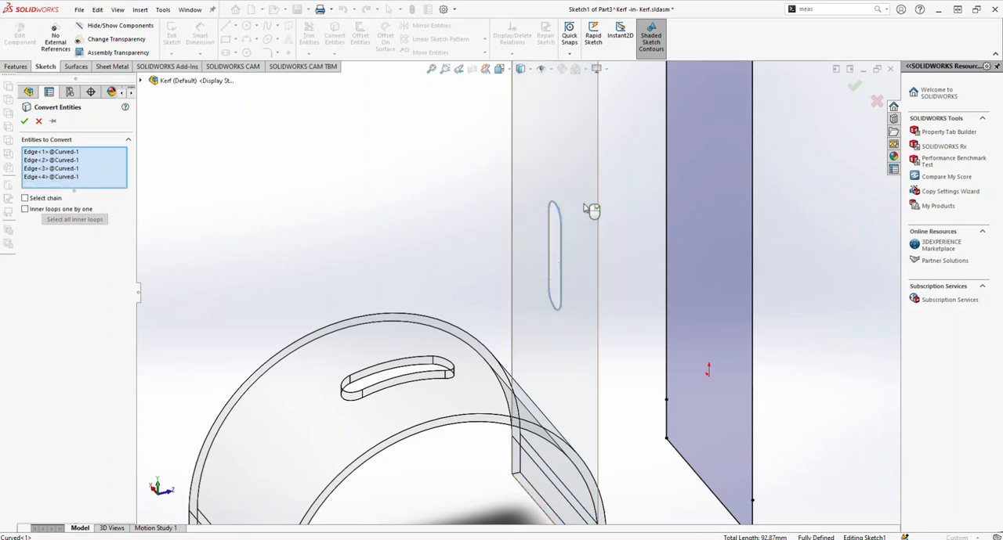
{"action": "left_click", "coordinate": [26, 122]}
Step: Extrude the slotted rectangular profile as a solid 3 mm thick, using a Blind end condition
{"action": "scroll", "coordinate": [697, 245], "scroll_direction": "up", "scroll_amount": 4}
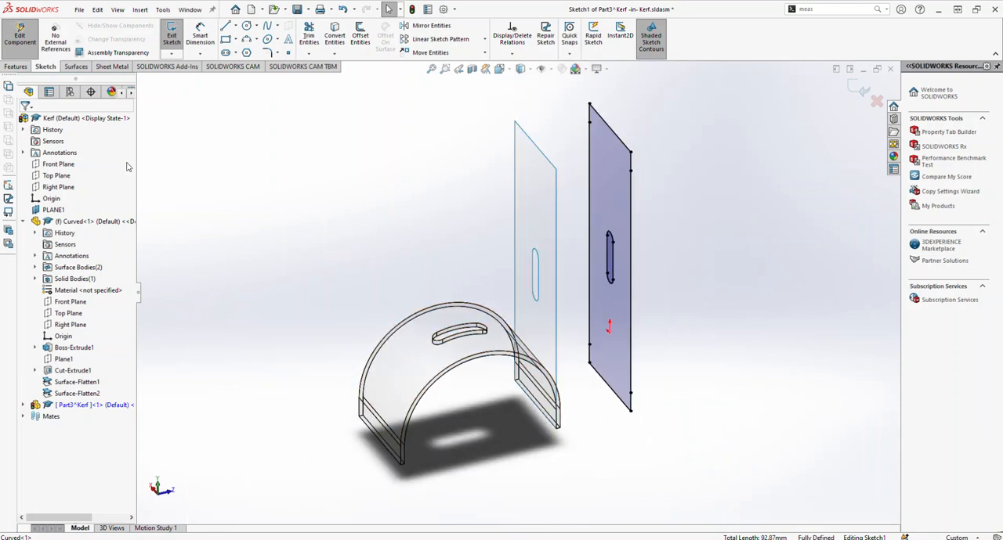
{"action": "left_click", "coordinate": [16, 66]}
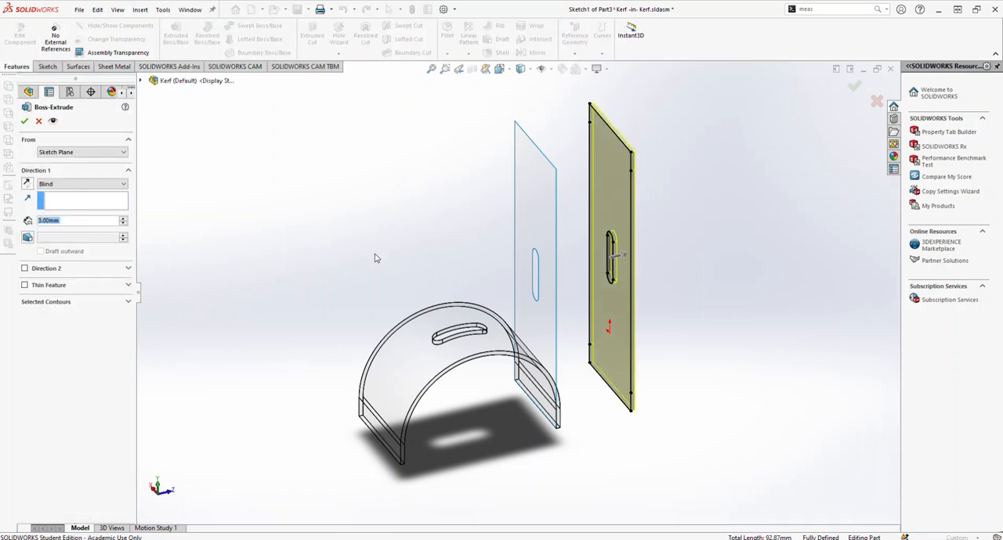
{"action": "key", "text": "Return"}
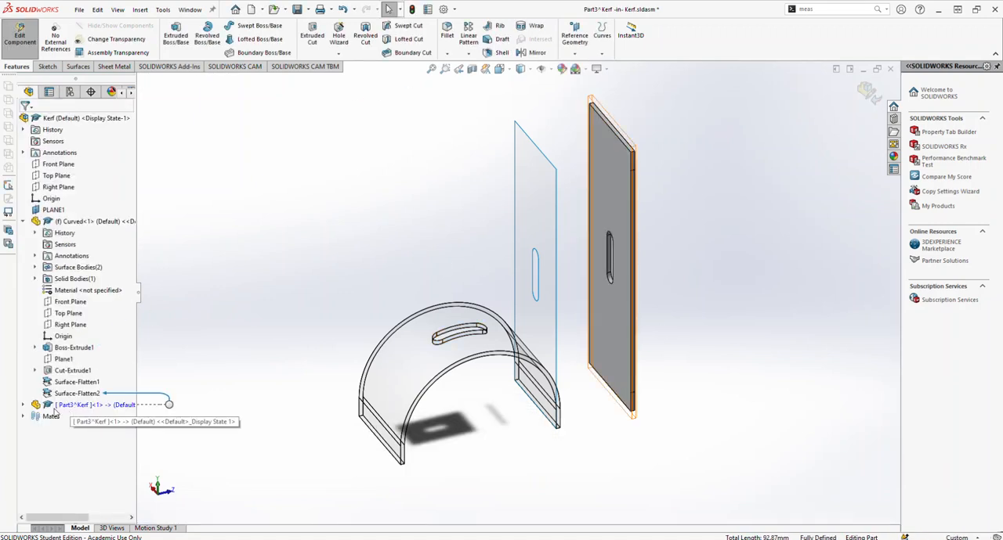
Step: Rename the new part as KerfCutsPiece and save it to an external file
{"action": "right_click", "coordinate": [59, 406]}
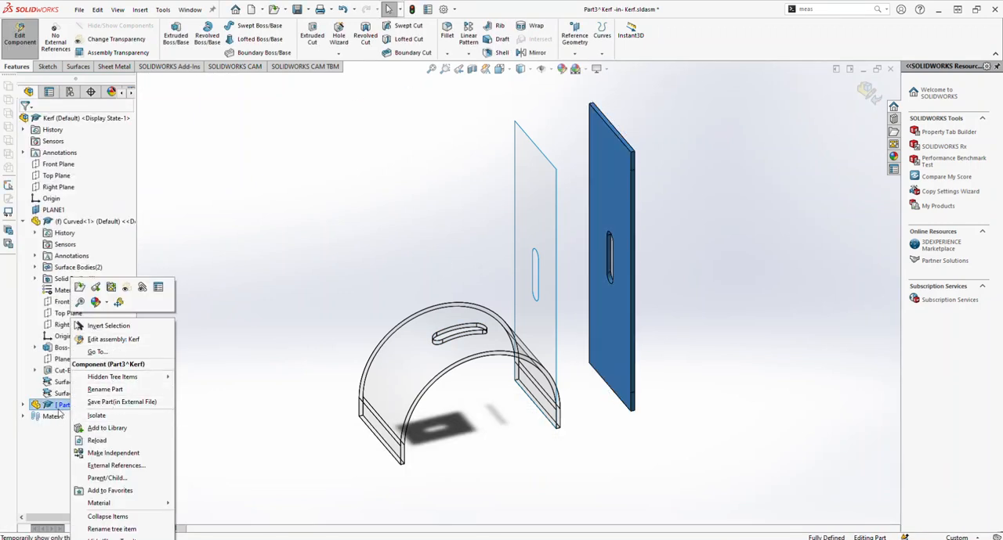
{"action": "left_click", "coordinate": [110, 390]}
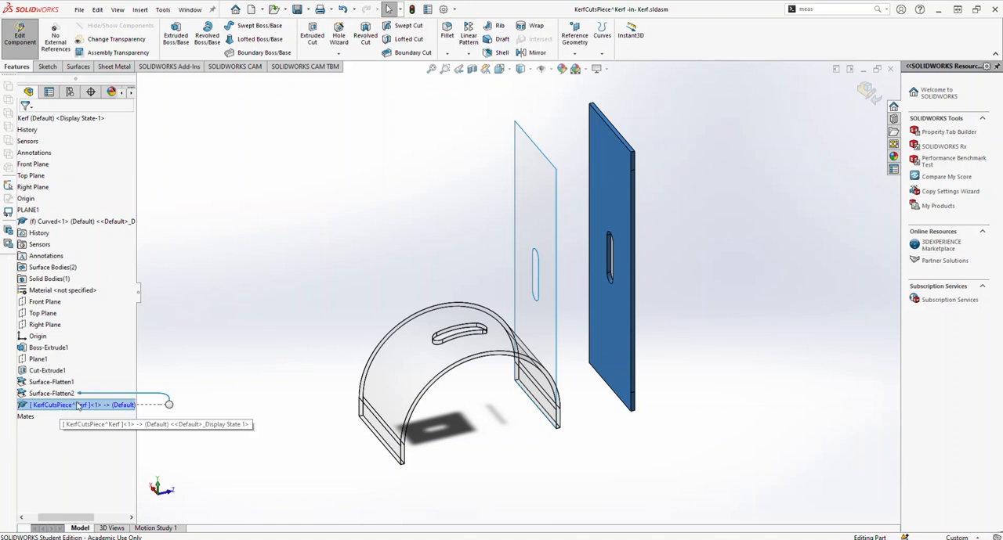
{"action": "right_click", "coordinate": [47, 408]}
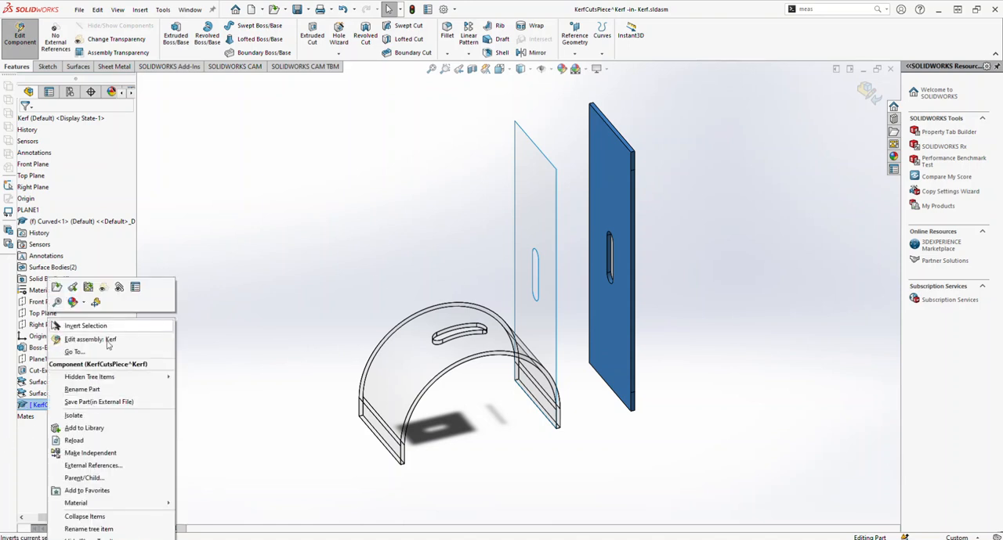
{"action": "left_click", "coordinate": [116, 401]}
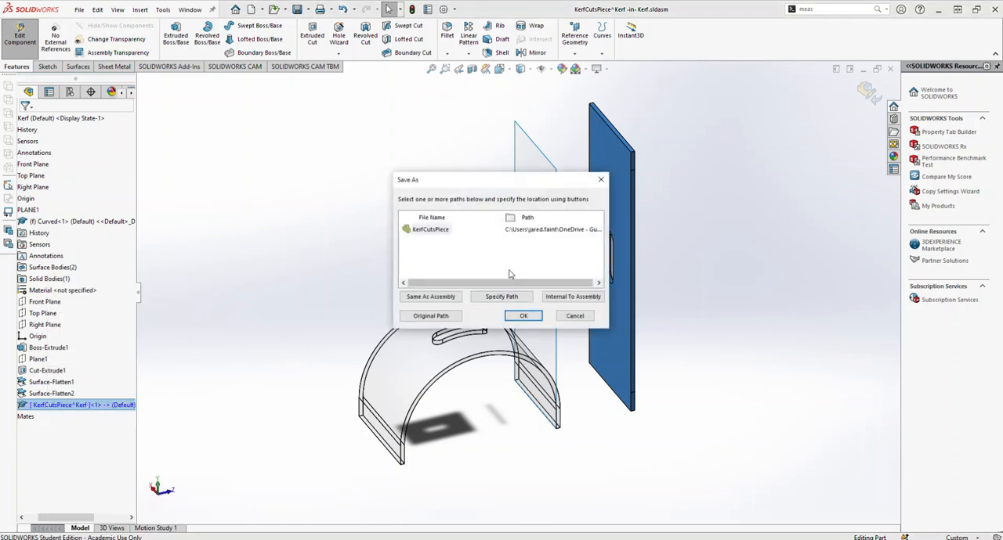
{"action": "left_click", "coordinate": [523, 316]}
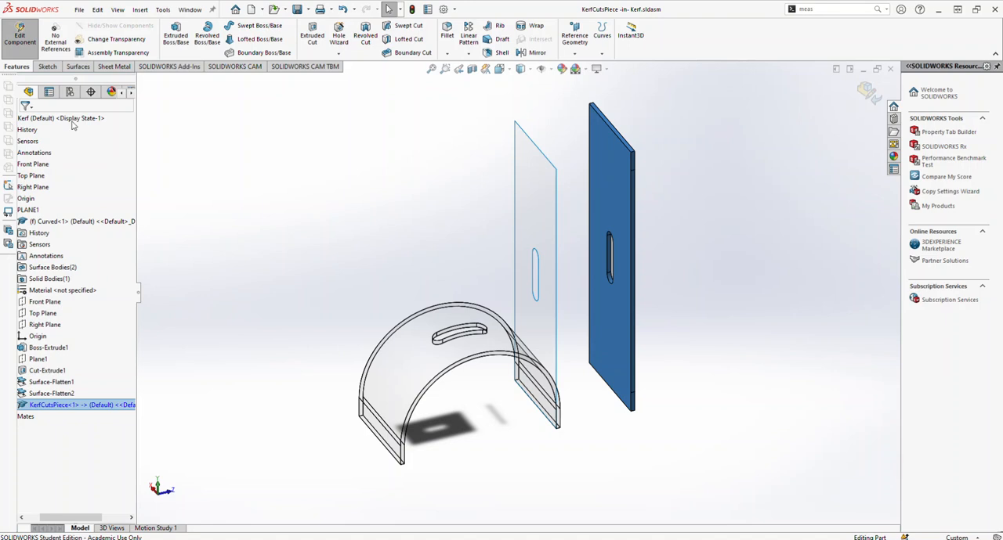
Step: Create a new drawing with the standard A0 (ISO) sheet size and no displayed sheet format
{"action": "left_click", "coordinate": [80, 11]}
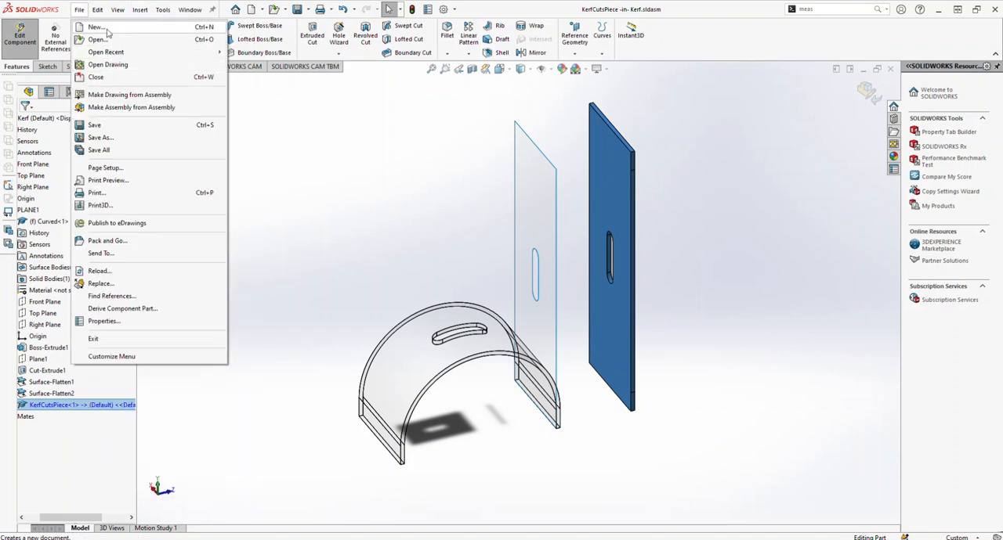
{"action": "left_click", "coordinate": [96, 27]}
{"action": "left_click", "coordinate": [705, 180]}
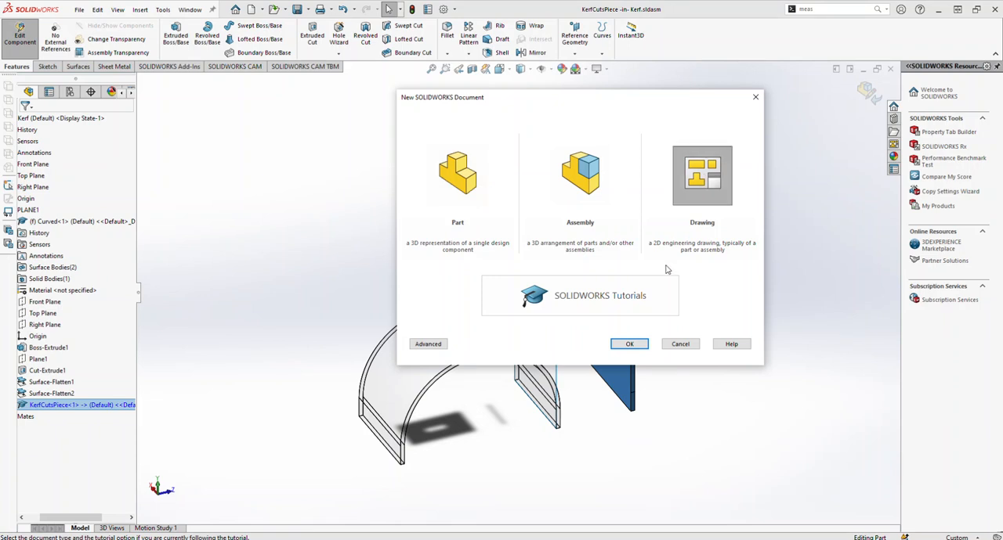
{"action": "left_click", "coordinate": [630, 345]}
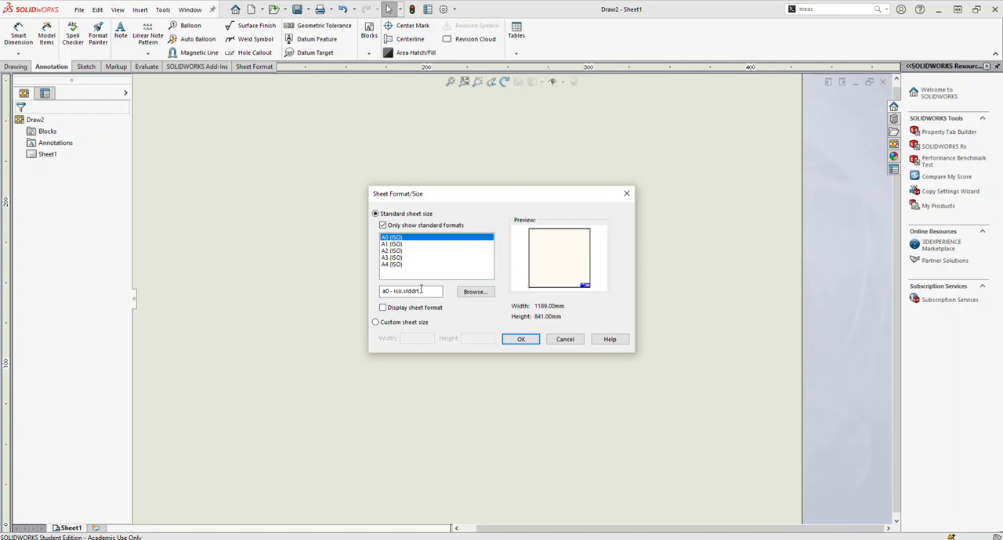
{"action": "left_click", "coordinate": [521, 340]}
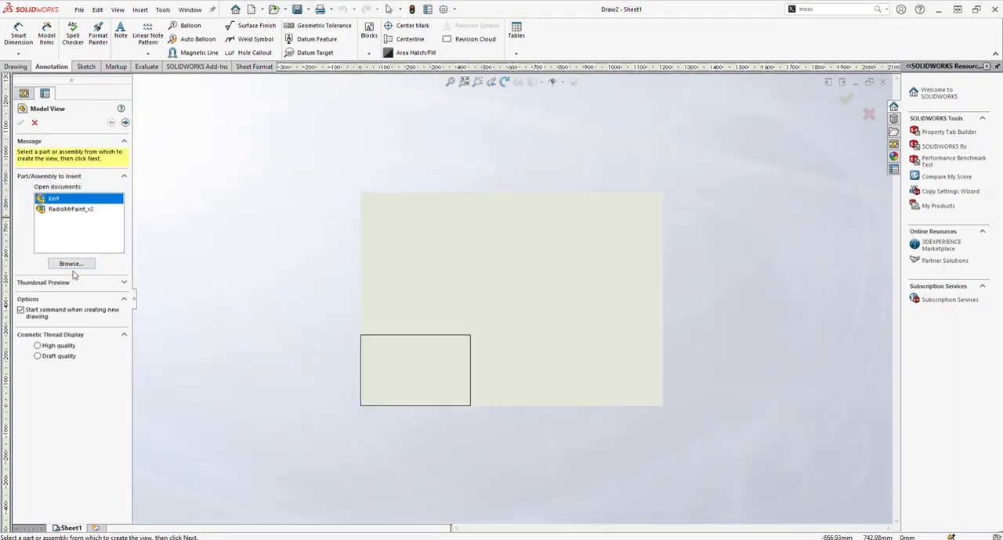
Step: Load KerfCutsPiece from the Task 4 Radio folder as the model view and place its front view in the sheet's upper-left area
{"action": "left_click", "coordinate": [68, 265]}
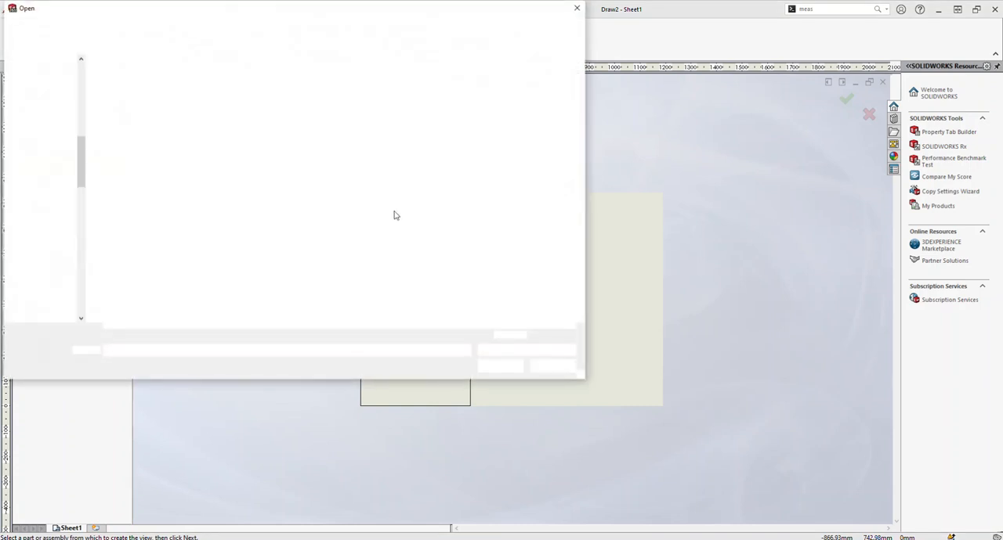
{"action": "left_click", "coordinate": [134, 144]}
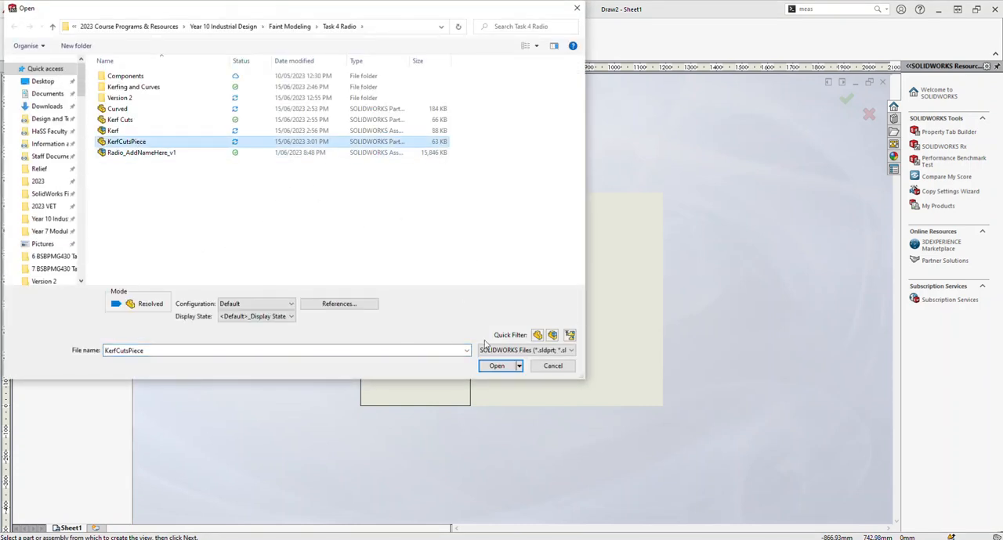
{"action": "left_click", "coordinate": [496, 367]}
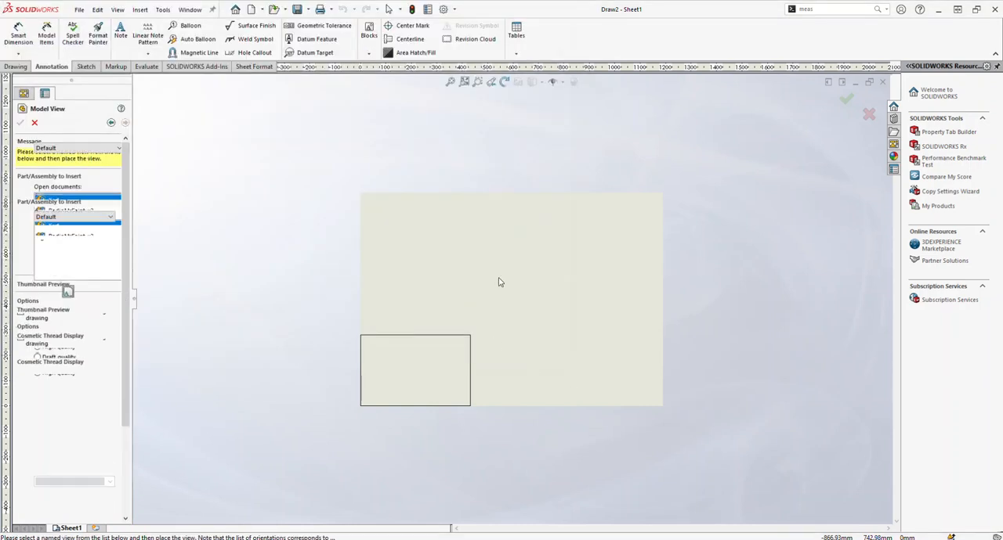
{"action": "left_click", "coordinate": [406, 273]}
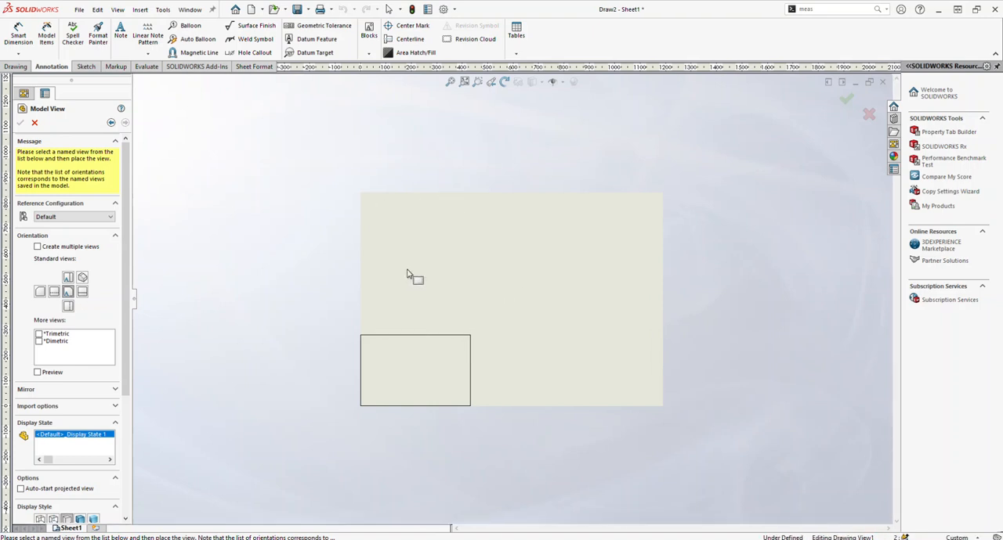
{"action": "scroll", "coordinate": [410, 262], "scroll_direction": "down", "scroll_amount": 3}
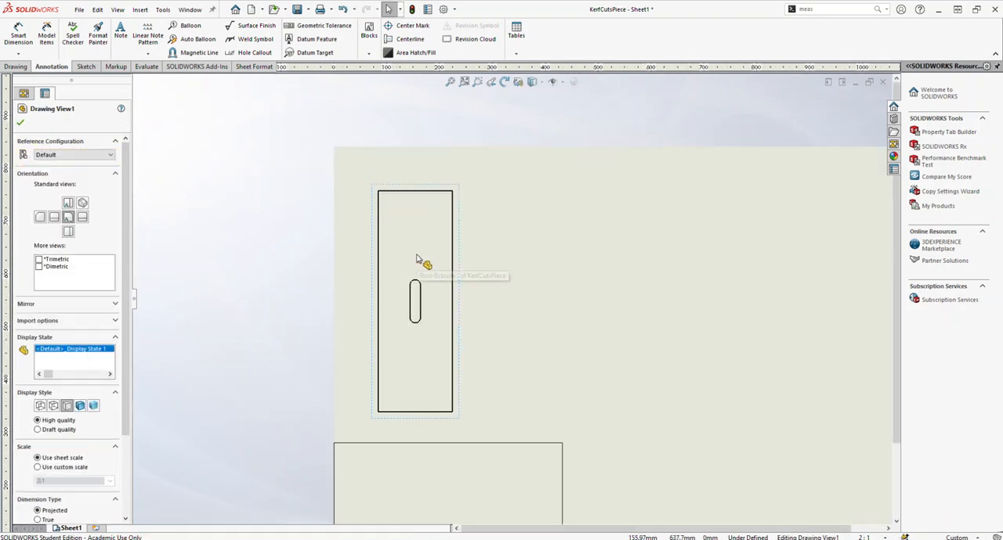
Step: Set the drawing sheet's scale to 1:1
{"action": "left_click", "coordinate": [881, 536]}
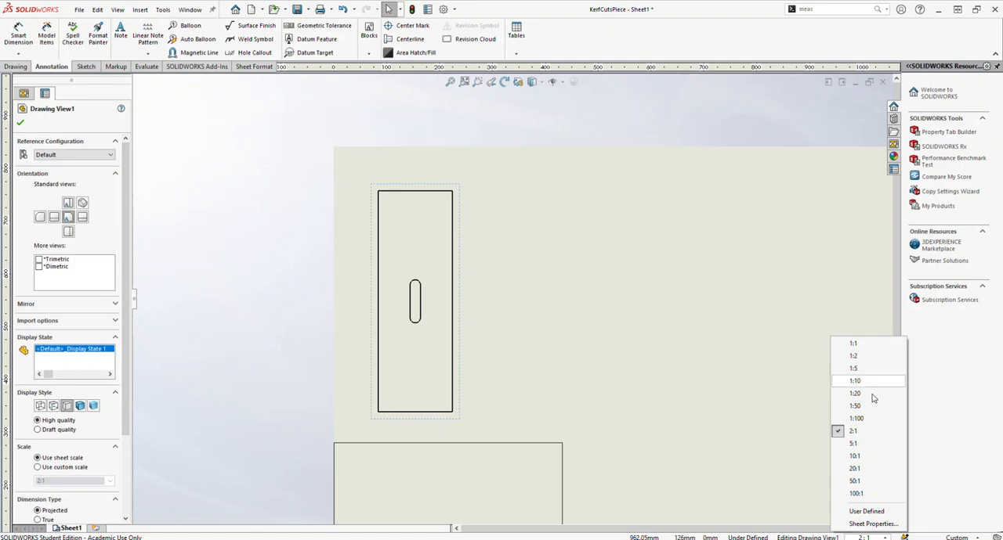
{"action": "left_click", "coordinate": [855, 343]}
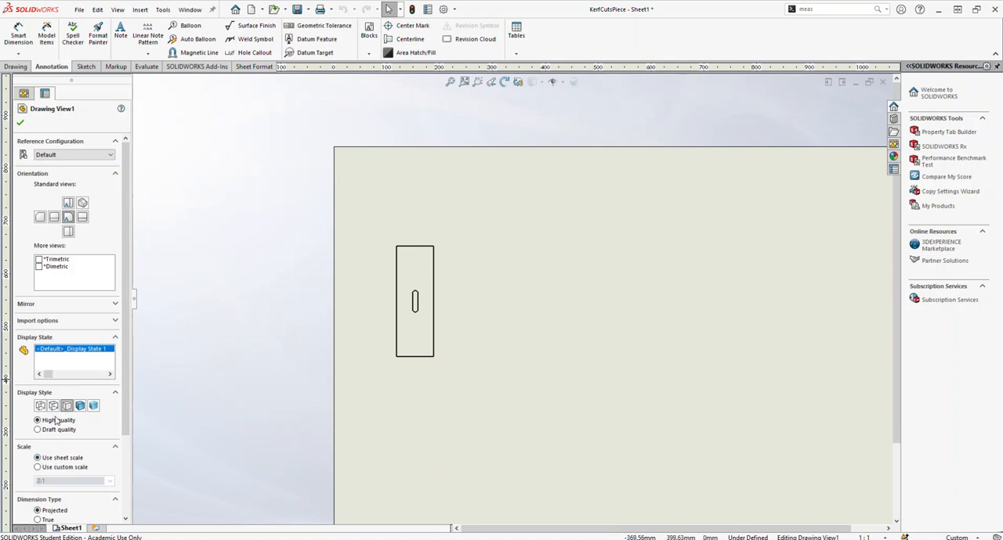
{"action": "scroll", "coordinate": [423, 294], "scroll_direction": "down", "scroll_amount": 5}
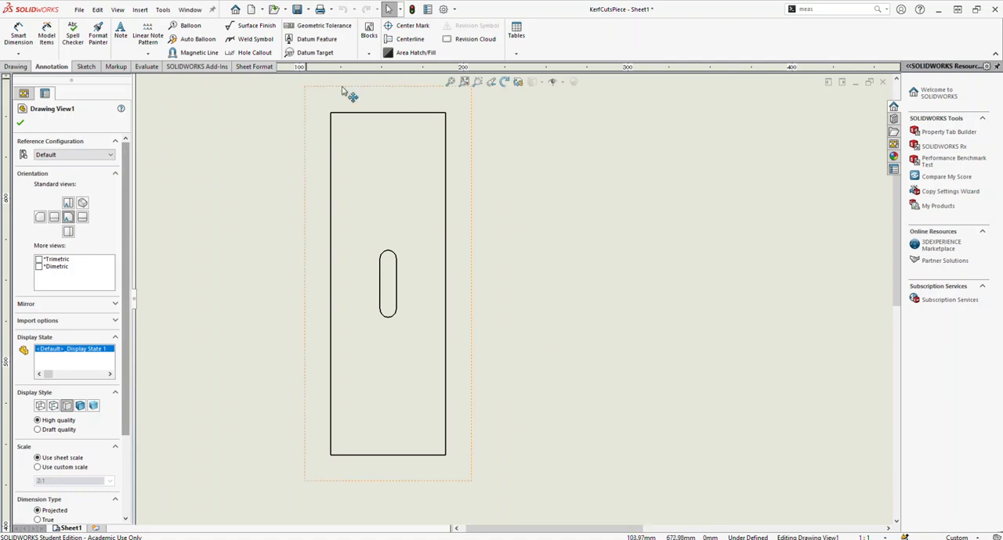
{"action": "left_click", "coordinate": [85, 66]}
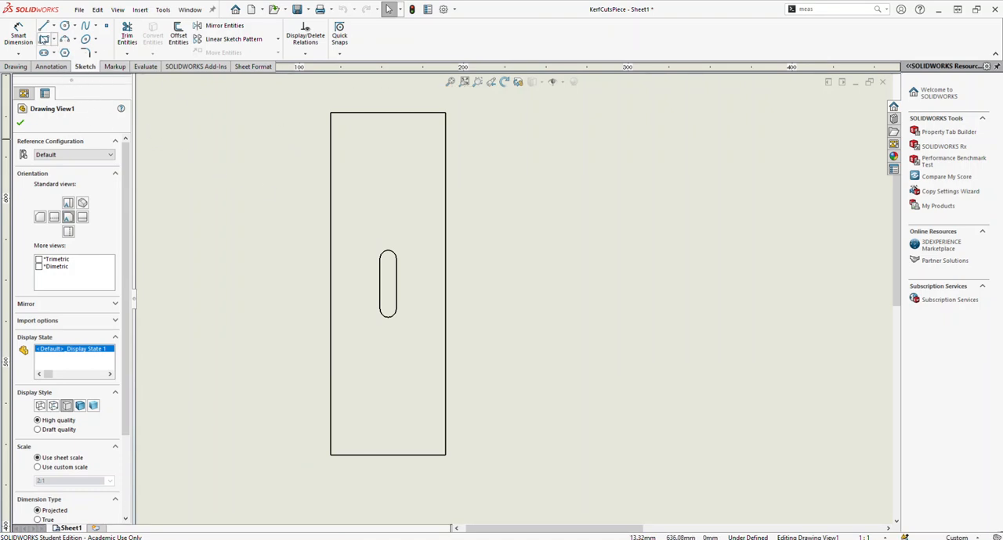
{"action": "left_click", "coordinate": [45, 39]}
{"action": "left_click", "coordinate": [591, 113]}
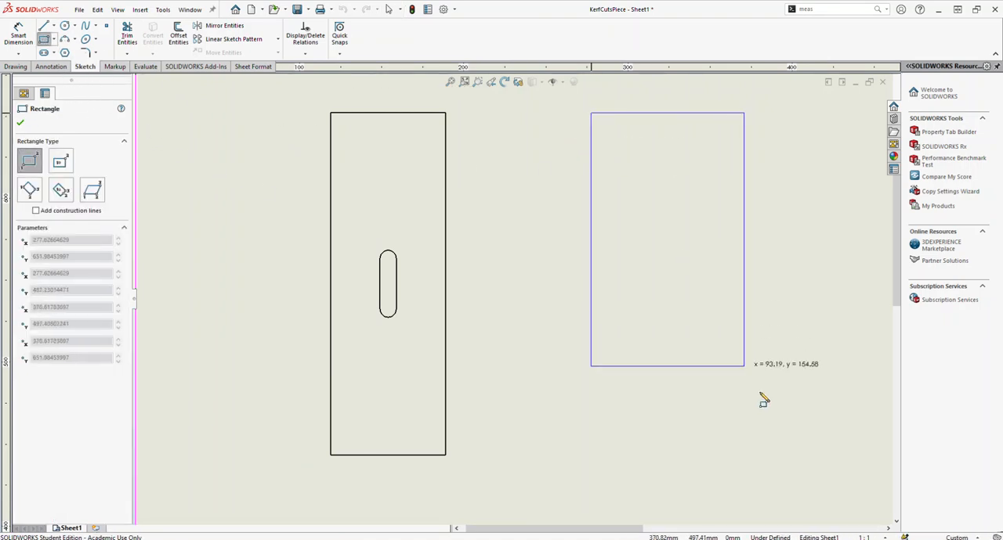
{"action": "left_click", "coordinate": [709, 460]}
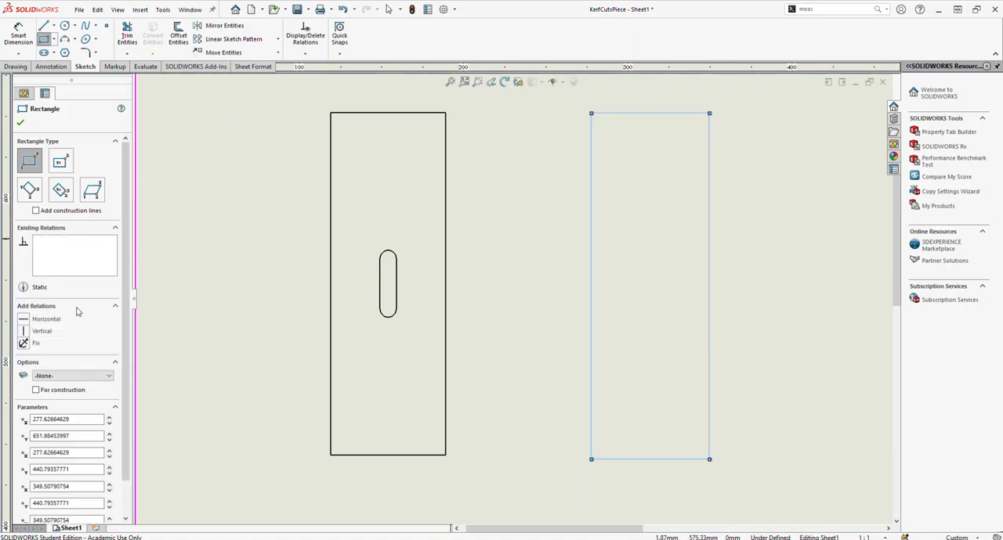
{"action": "scroll", "coordinate": [57, 423], "scroll_direction": "down", "scroll_amount": 2}
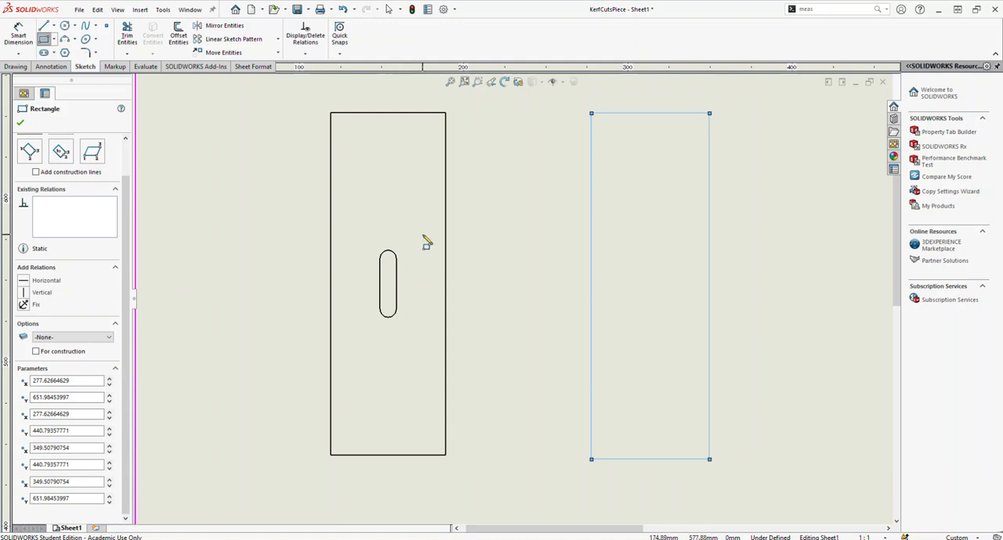
{"action": "key", "text": "ctrl+z"}
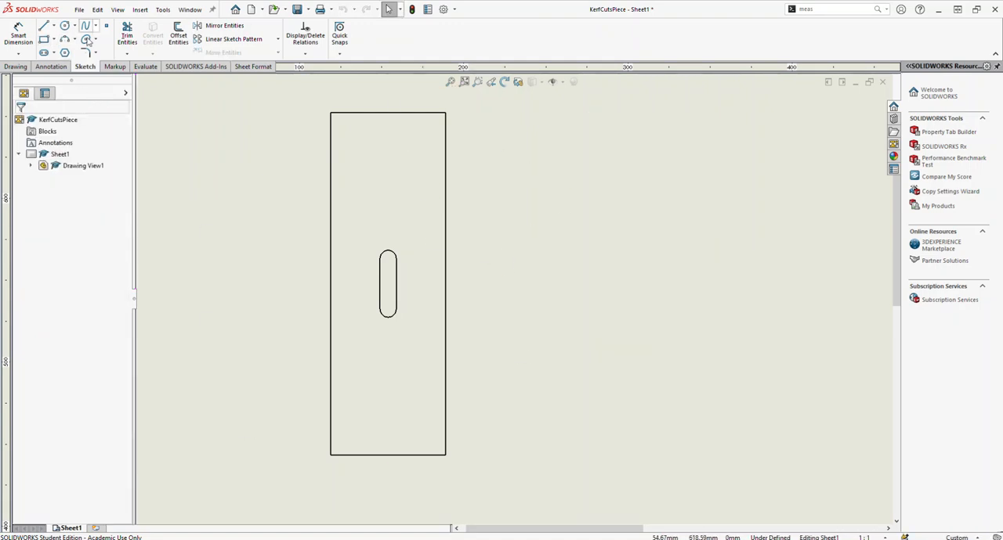
Step: Sketch a horizontal line just below the part's top edge as three consecutive segments, with a short gap-sized middle segment
{"action": "key", "text": "l"}
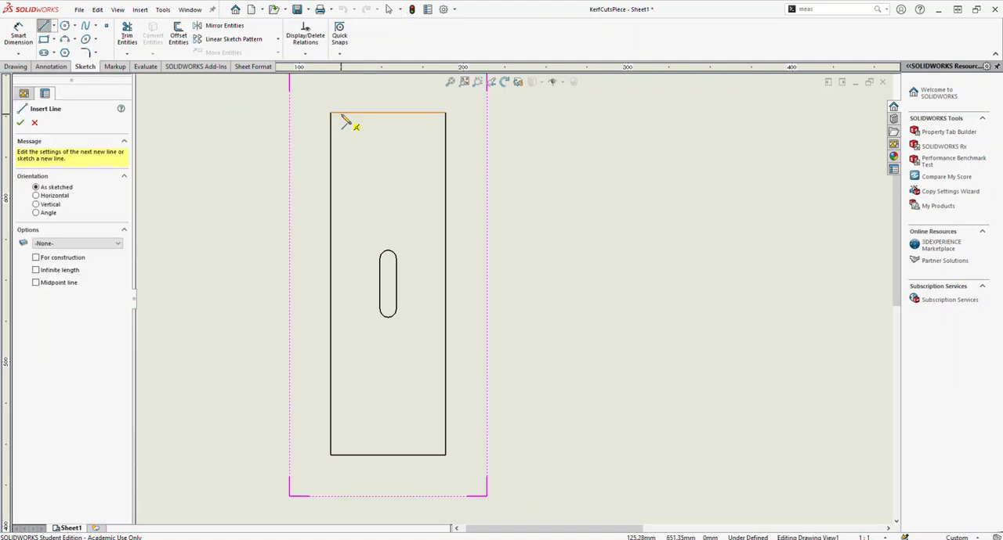
{"action": "scroll", "coordinate": [347, 123], "scroll_direction": "down", "scroll_amount": 3}
{"action": "scroll", "coordinate": [522, 224], "scroll_direction": "down", "scroll_amount": 2}
{"action": "scroll", "coordinate": [562, 192], "scroll_direction": "down", "scroll_amount": 1}
{"action": "scroll", "coordinate": [342, 172], "scroll_direction": "down", "scroll_amount": 2}
{"action": "left_click", "coordinate": [274, 178]}
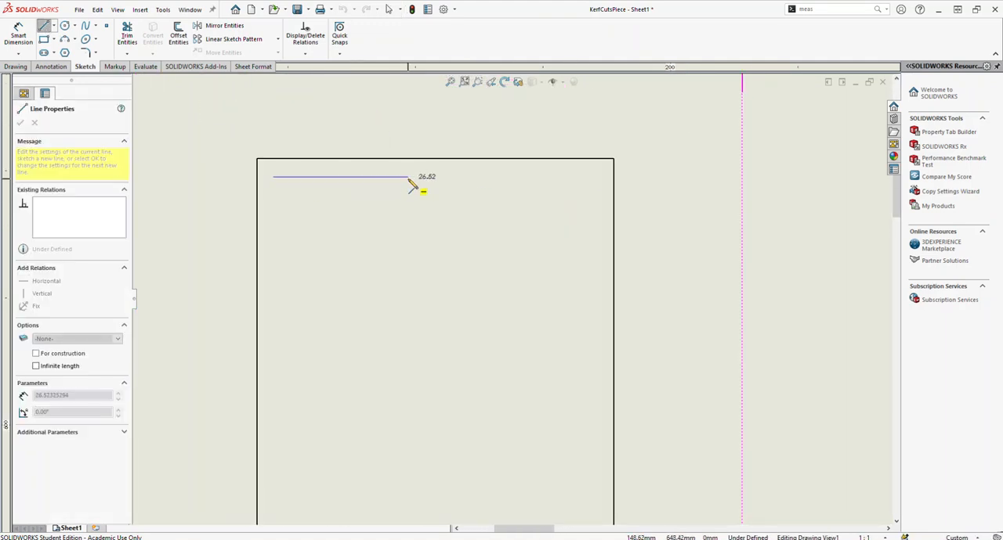
{"action": "left_click", "coordinate": [445, 177]}
{"action": "left_click", "coordinate": [480, 177]}
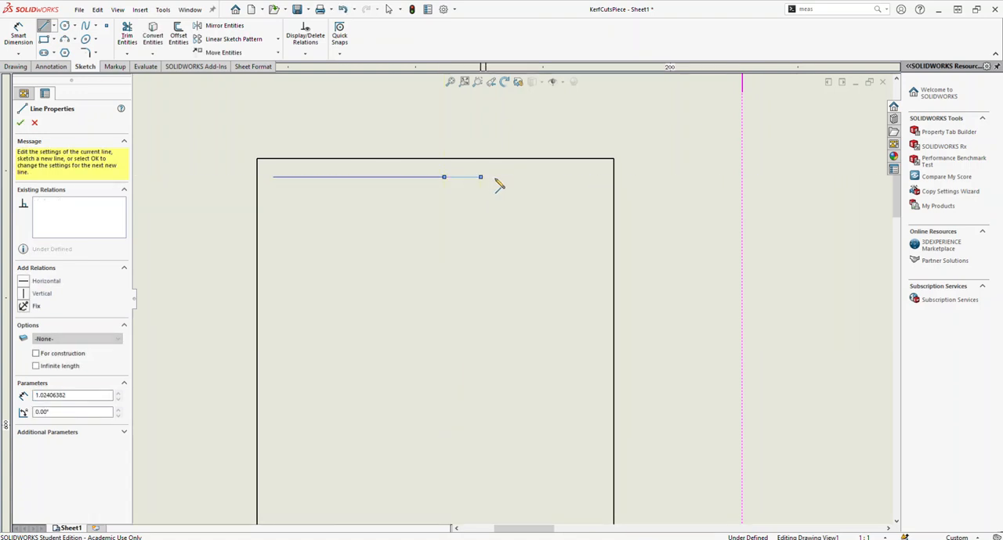
{"action": "left_click", "coordinate": [593, 177]}
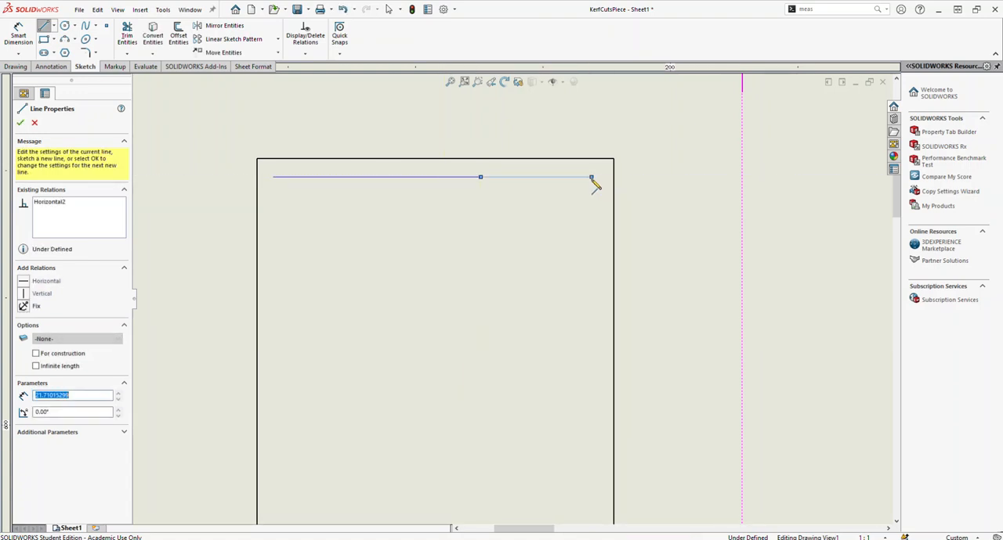
{"action": "key", "text": "Escape"}
{"action": "key", "text": "Escape"}
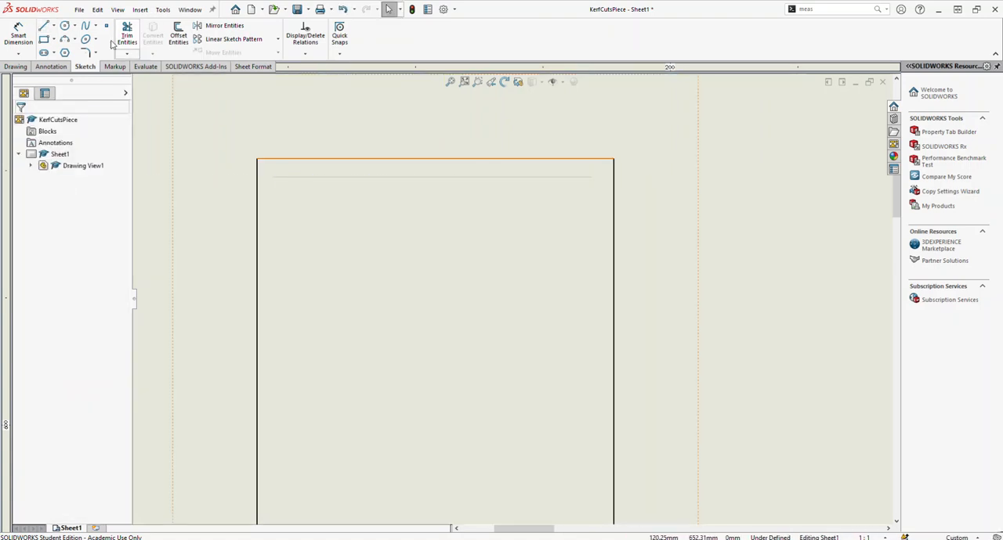
Step: Sketch a shorter, single horizontal line just below the first one, ending short of both side edges of the part
{"action": "key", "text": "l"}
{"action": "left_click", "coordinate": [303, 192]}
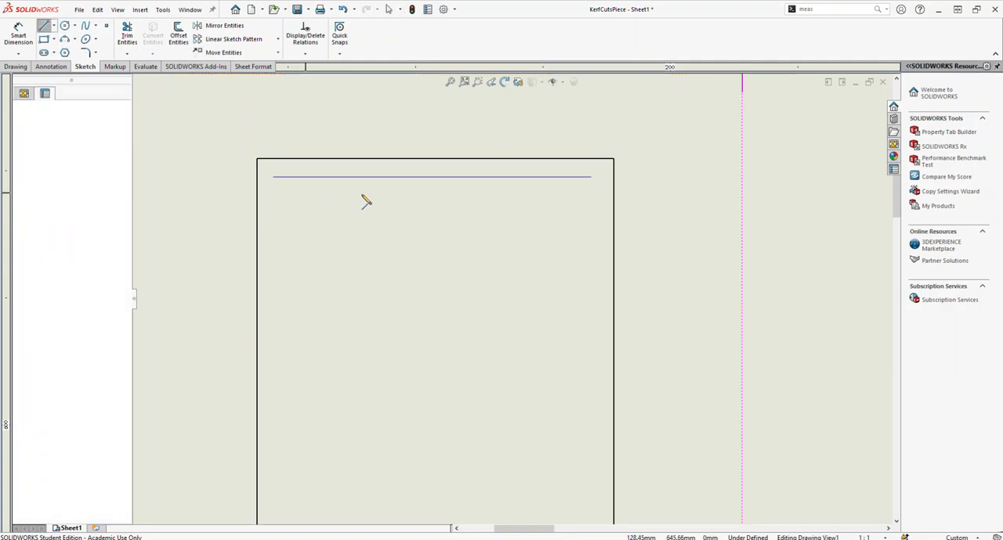
{"action": "left_click", "coordinate": [572, 193]}
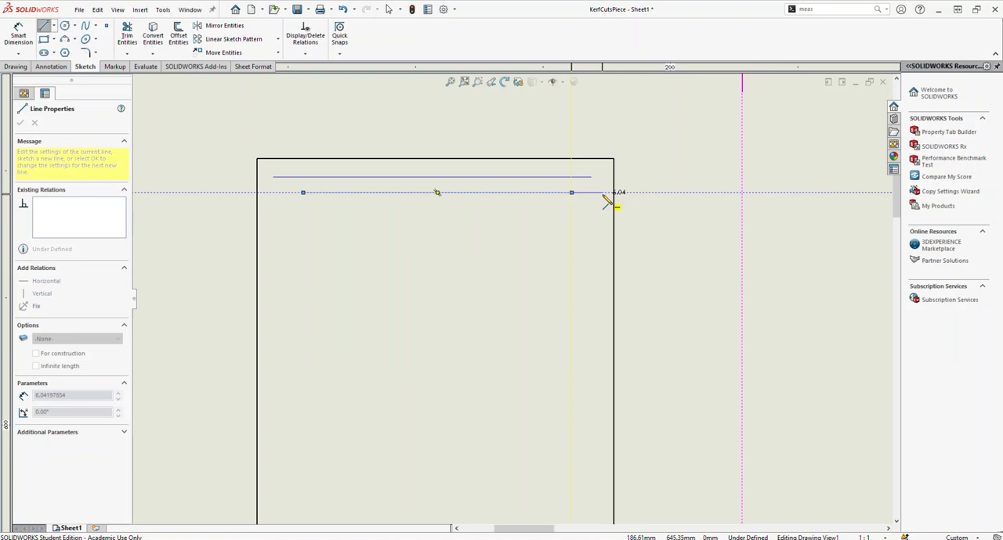
{"action": "key", "text": "Escape"}
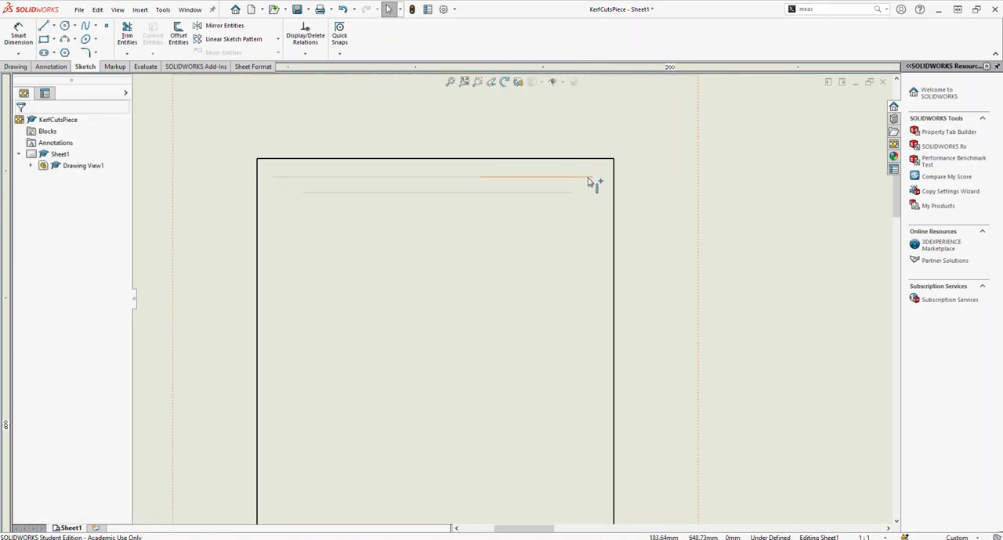
Step: Extend the upper line's outer ends to the part's side edges and delete its short middle segment
{"action": "left_click_drag", "start_coordinate": [593, 181], "coordinate": [632, 185]}
{"action": "left_click", "coordinate": [277, 179]}
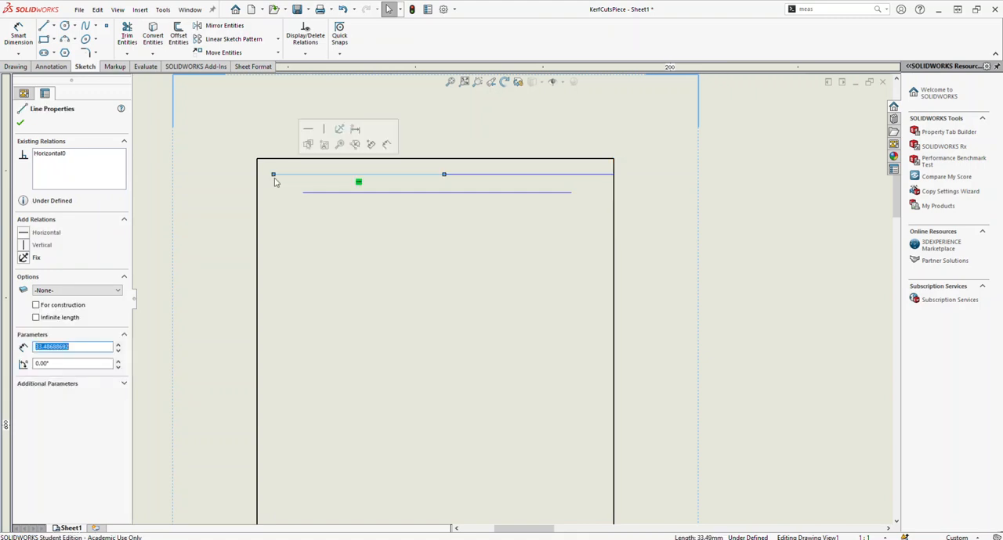
{"action": "left_click_drag", "start_coordinate": [271, 177], "coordinate": [259, 178]}
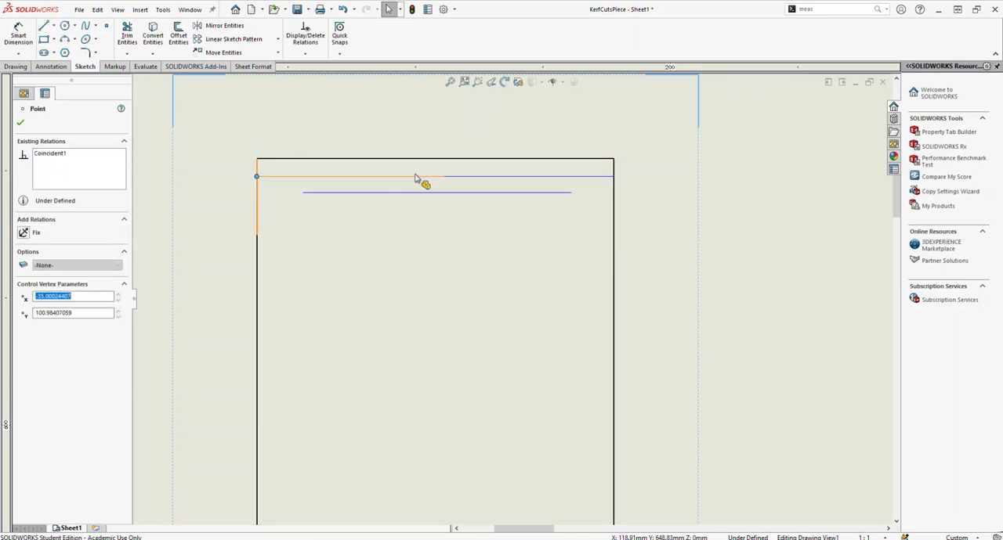
{"action": "left_click", "coordinate": [456, 178]}
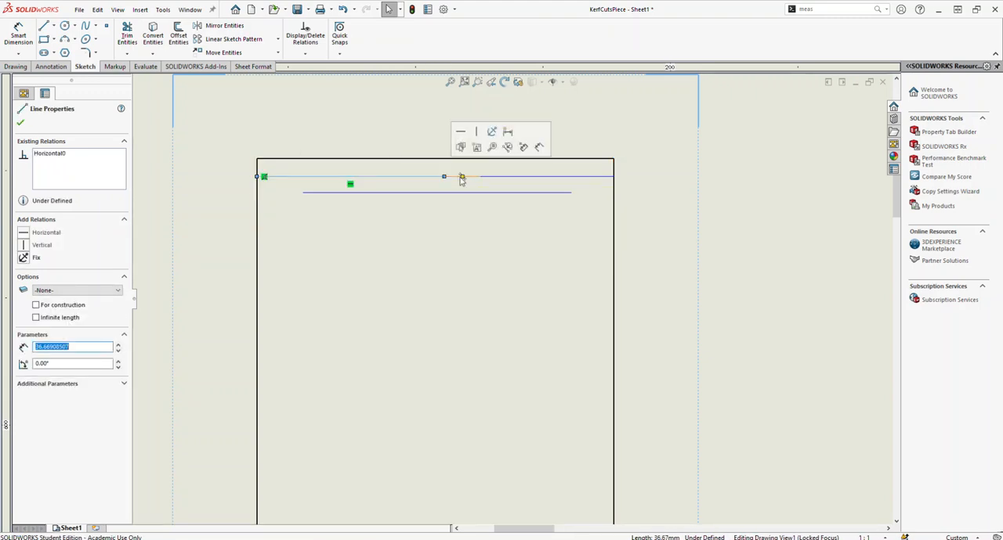
{"action": "key", "text": "Delete"}
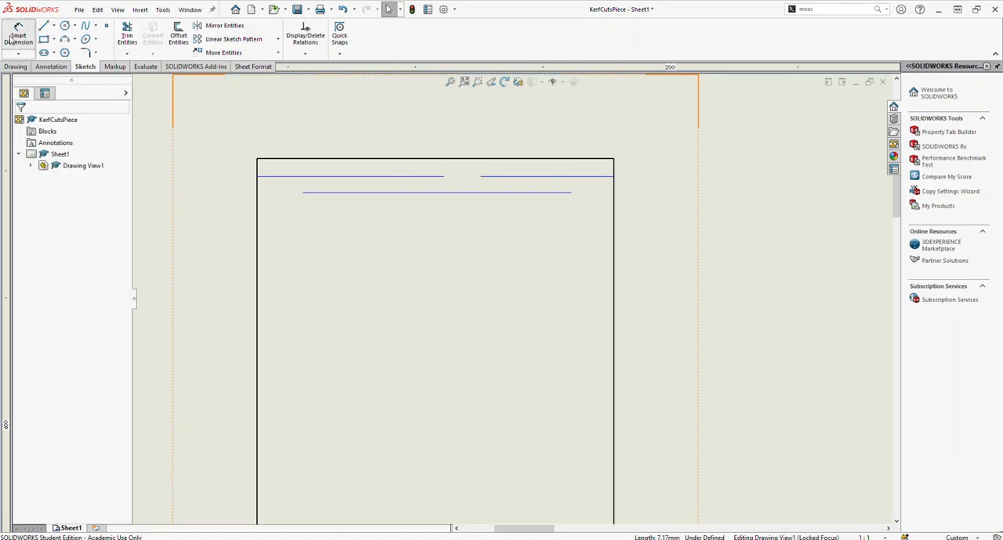
Step: Dimension the left upper segment's distance from the part's top edge and try to make the dimension driving
{"action": "left_click", "coordinate": [274, 177]}
{"action": "left_click", "coordinate": [278, 159]}
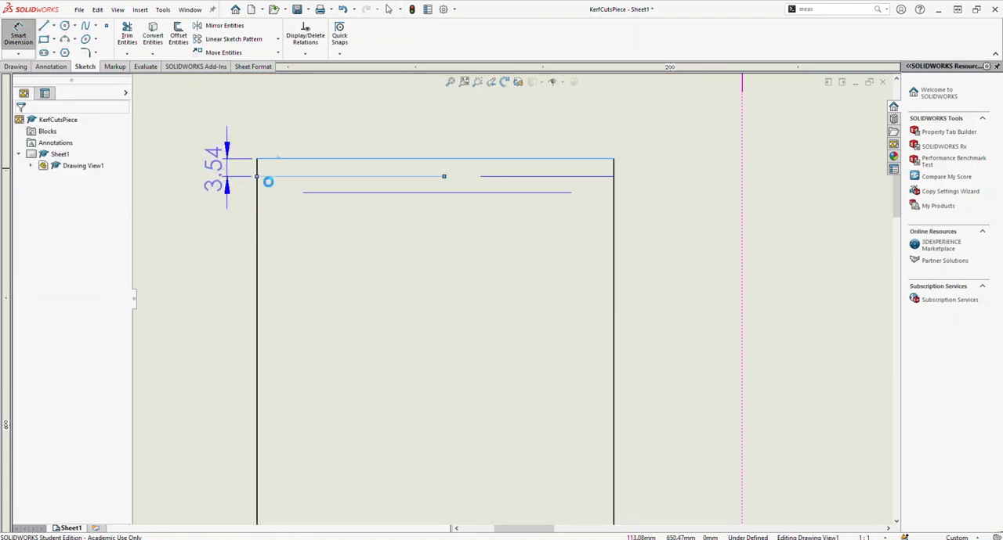
{"action": "key", "text": "Return"}
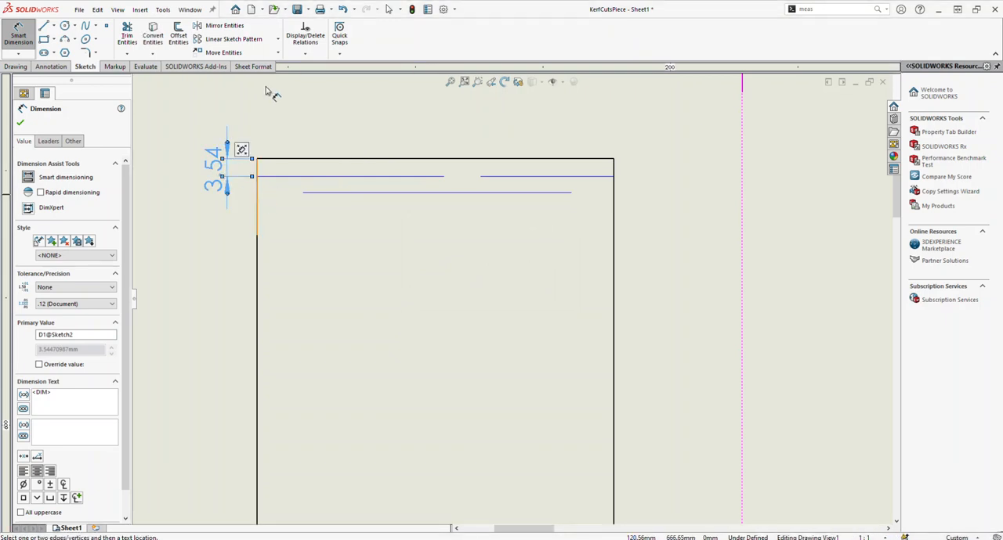
{"action": "scroll", "coordinate": [276, 178], "scroll_direction": "down", "scroll_amount": 1}
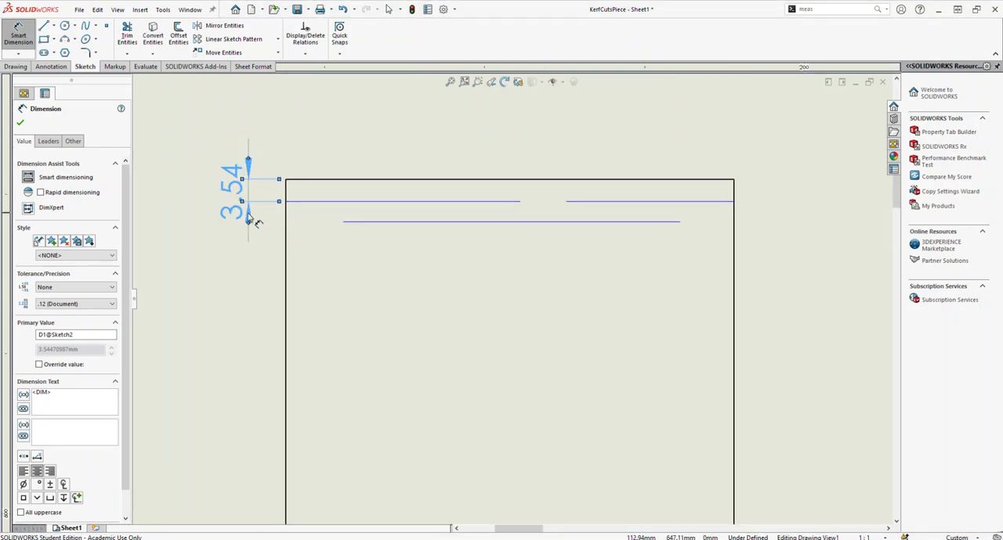
{"action": "key", "text": "Escape"}
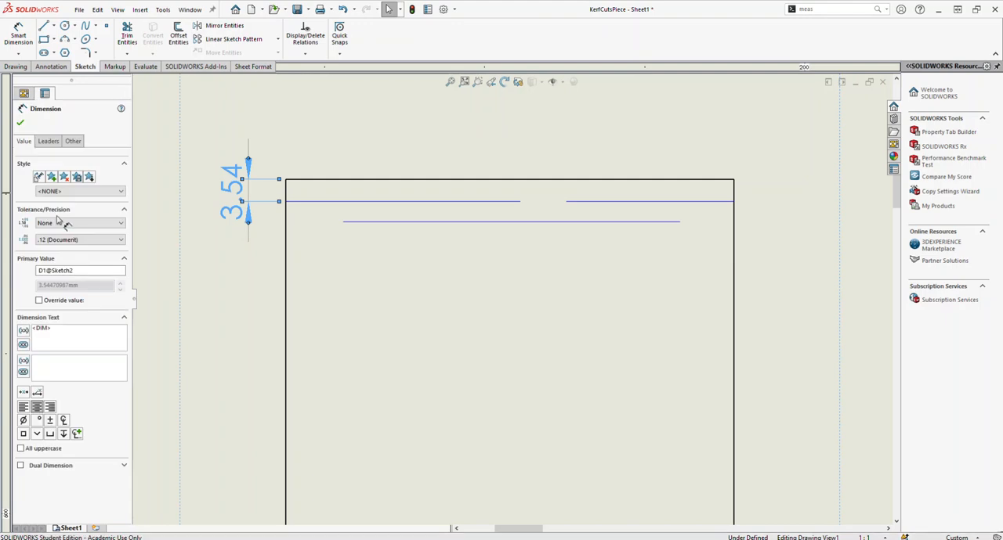
{"action": "left_click", "coordinate": [72, 142]}
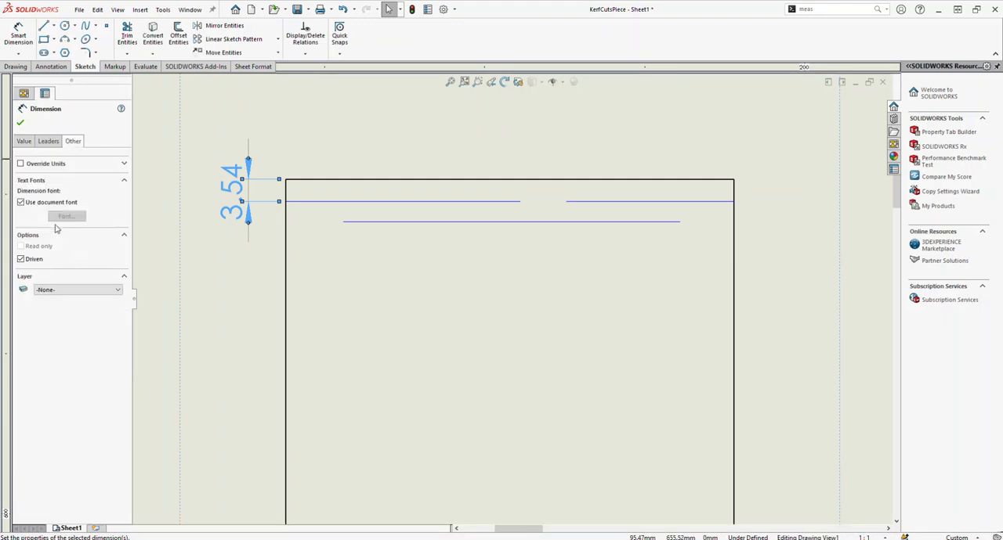
{"action": "left_click", "coordinate": [19, 260]}
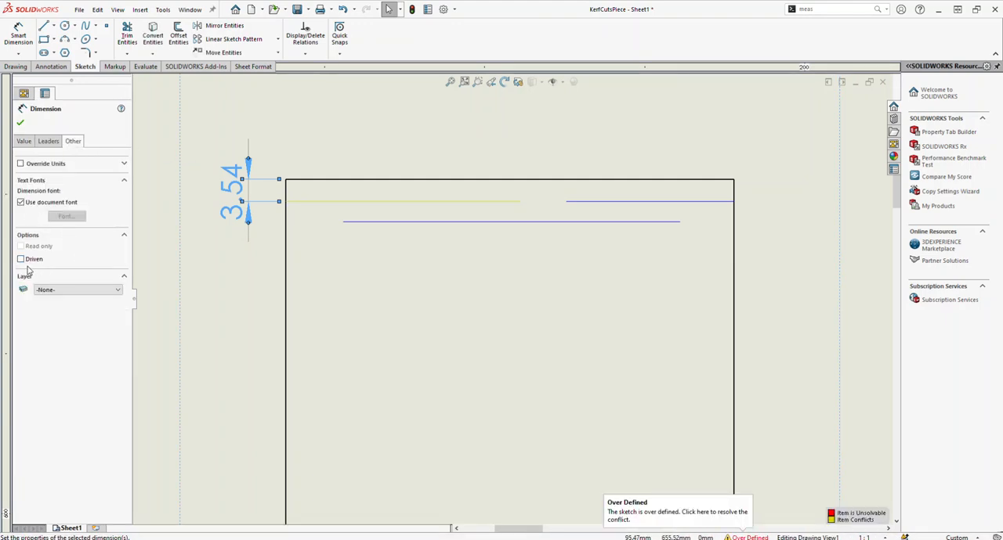
Step: Delete the offset dimension between the left upper segment and the part's top edge
{"action": "left_click", "coordinate": [241, 196]}
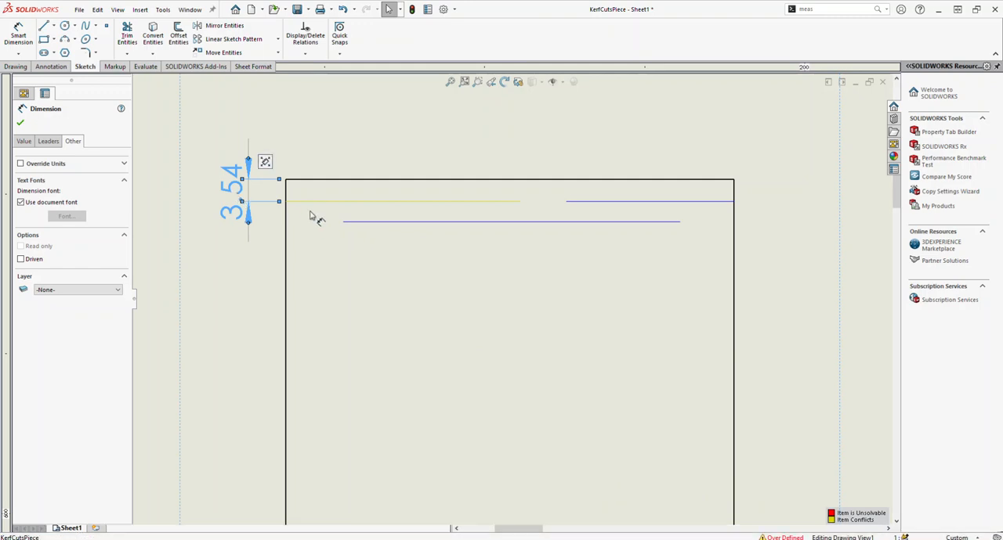
{"action": "left_click", "coordinate": [517, 295]}
{"action": "left_click", "coordinate": [229, 195]}
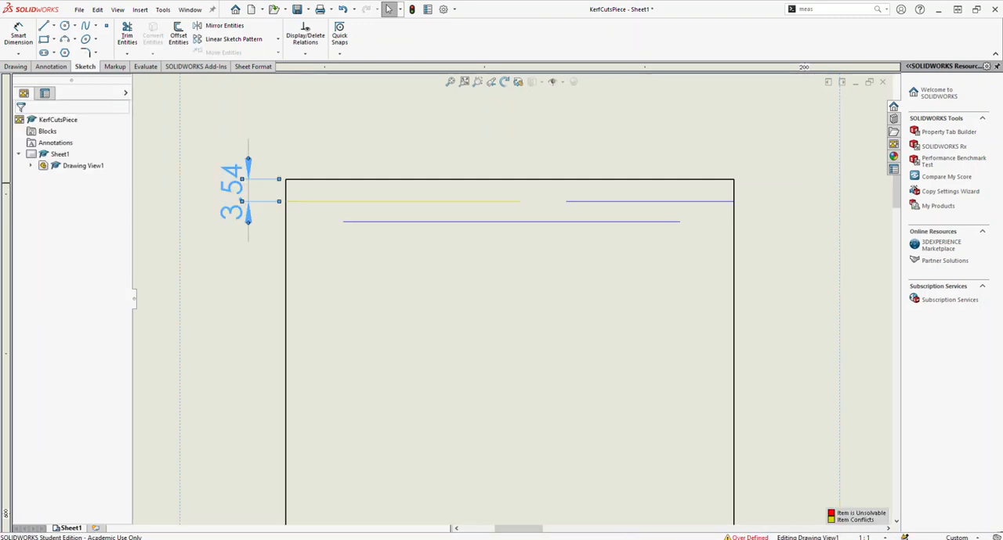
{"action": "key", "text": "Delete"}
Step: Shift the left upper segment slightly toward the top edge and make it collinear with the right upper segment
{"action": "scroll", "coordinate": [481, 204], "scroll_direction": "down", "scroll_amount": 2}
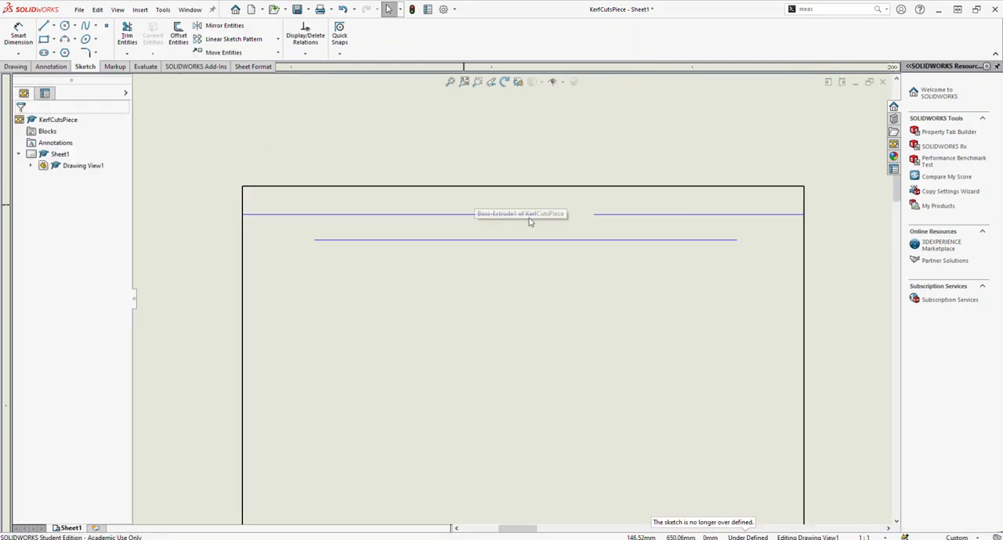
{"action": "left_click_drag", "start_coordinate": [495, 215], "coordinate": [486, 214]}
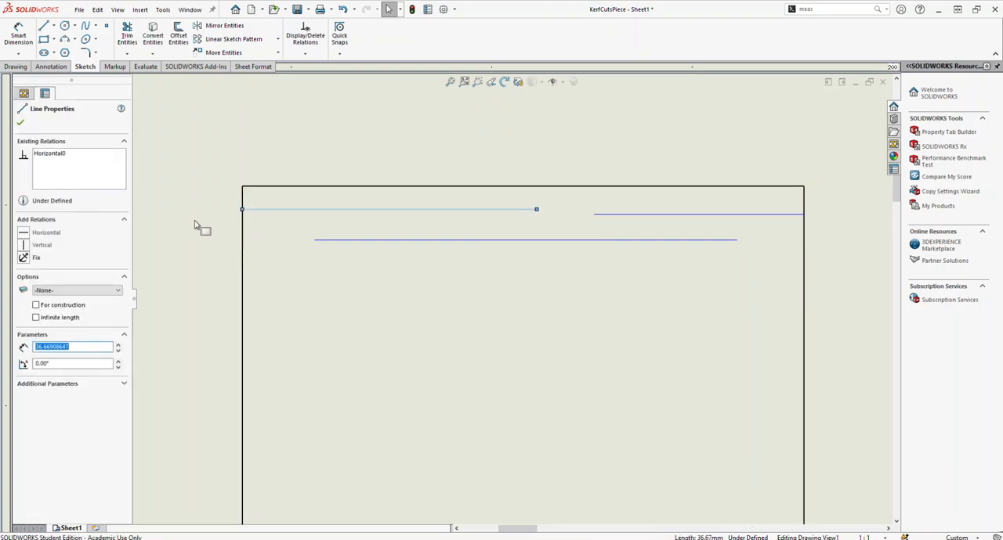
{"action": "left_click", "coordinate": [621, 215]}
{"action": "left_click", "coordinate": [389, 210], "text": "ctrl"}
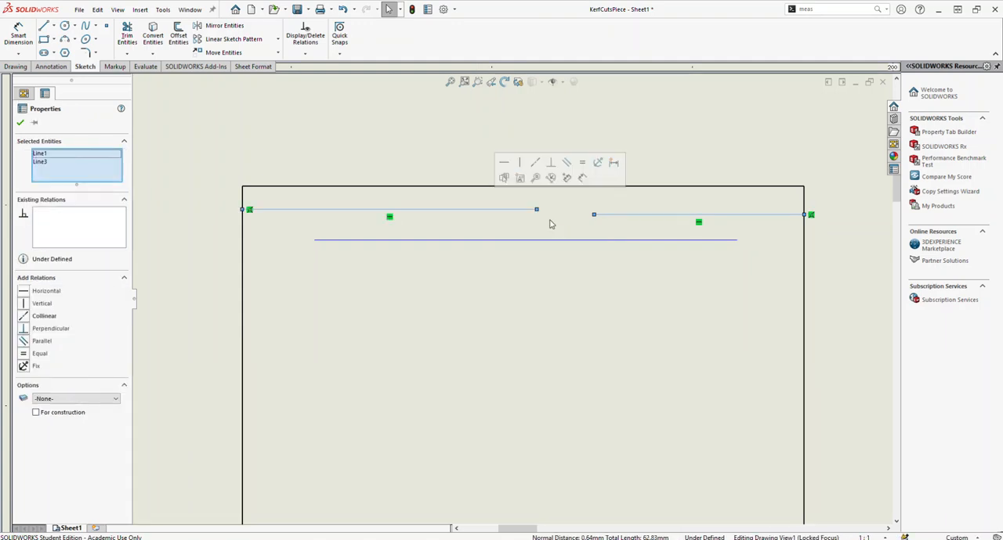
{"action": "left_click", "coordinate": [24, 318]}
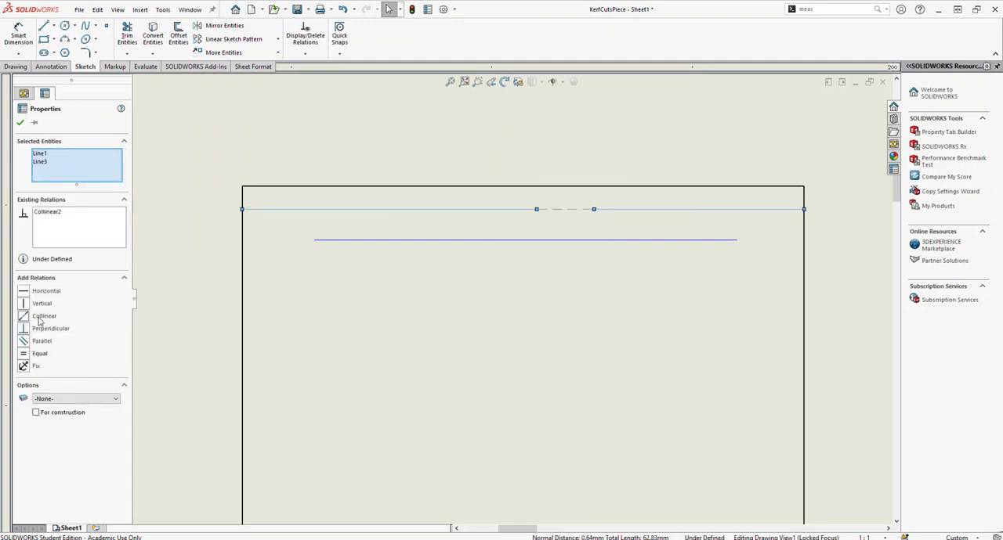
{"action": "key", "text": "Escape"}
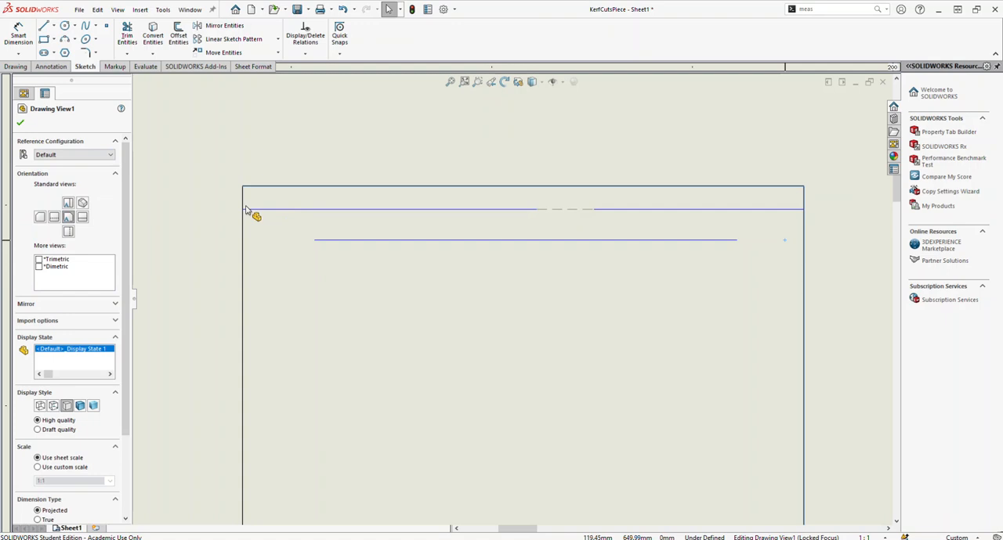
Step: Dimension the offset between the left upper segment and the part's top edge again, leaving the dimension driving
{"action": "left_click", "coordinate": [248, 209]}
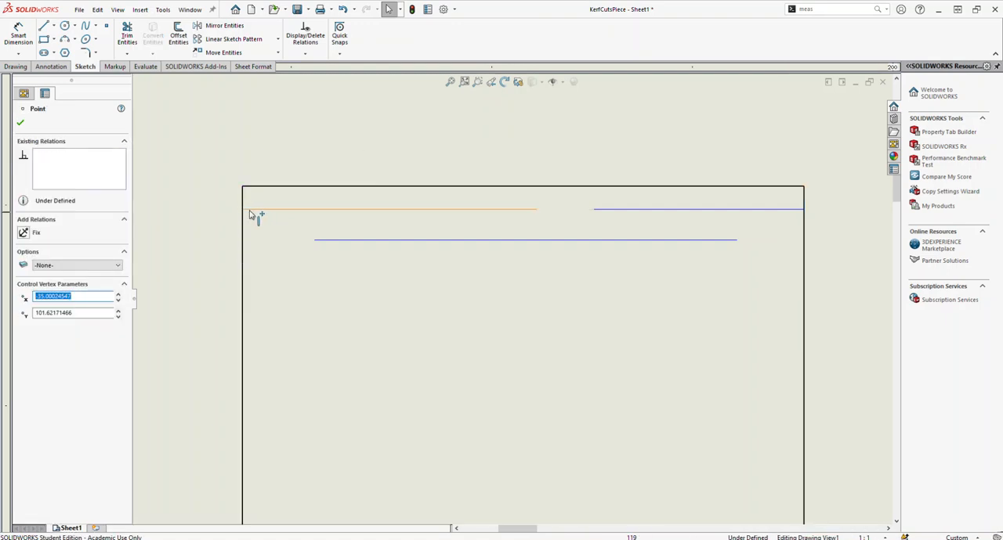
{"action": "left_click", "coordinate": [243, 209]}
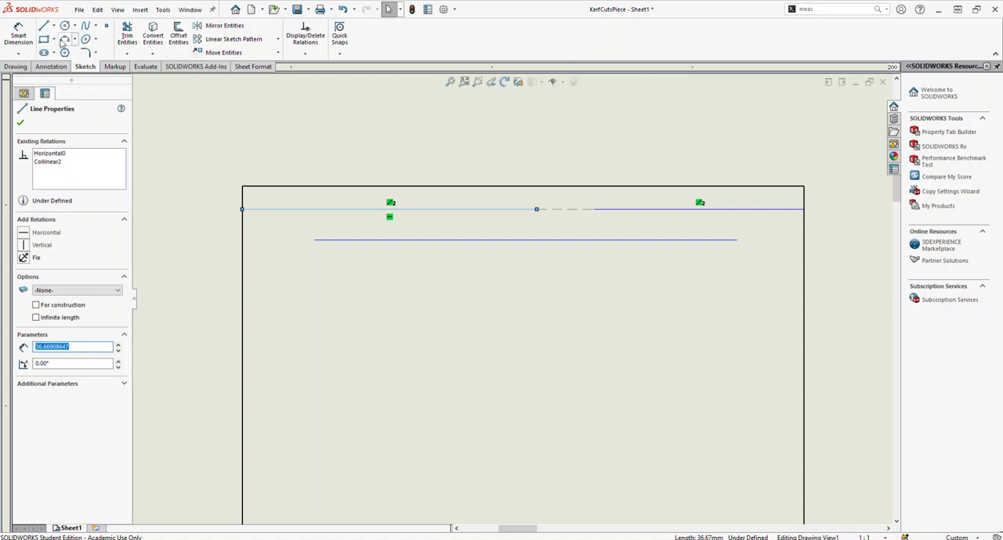
{"action": "left_click", "coordinate": [18, 35]}
{"action": "left_click", "coordinate": [276, 209]}
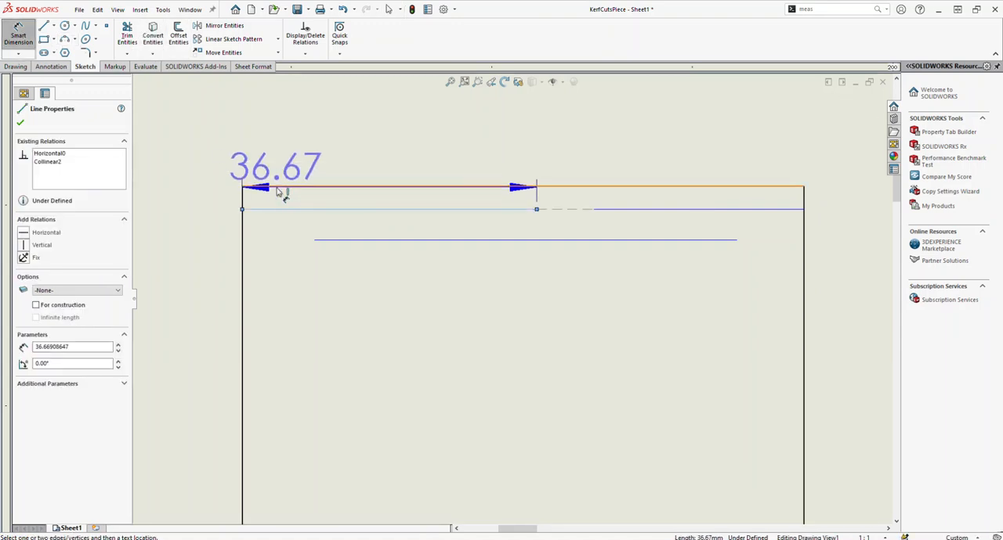
{"action": "left_click", "coordinate": [276, 187]}
{"action": "left_click", "coordinate": [224, 197]}
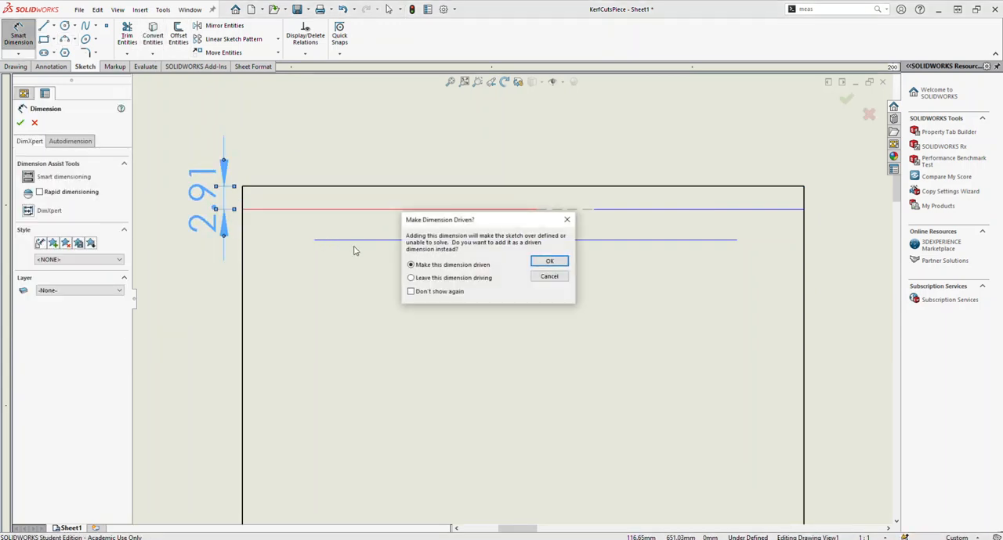
{"action": "left_click", "coordinate": [557, 264]}
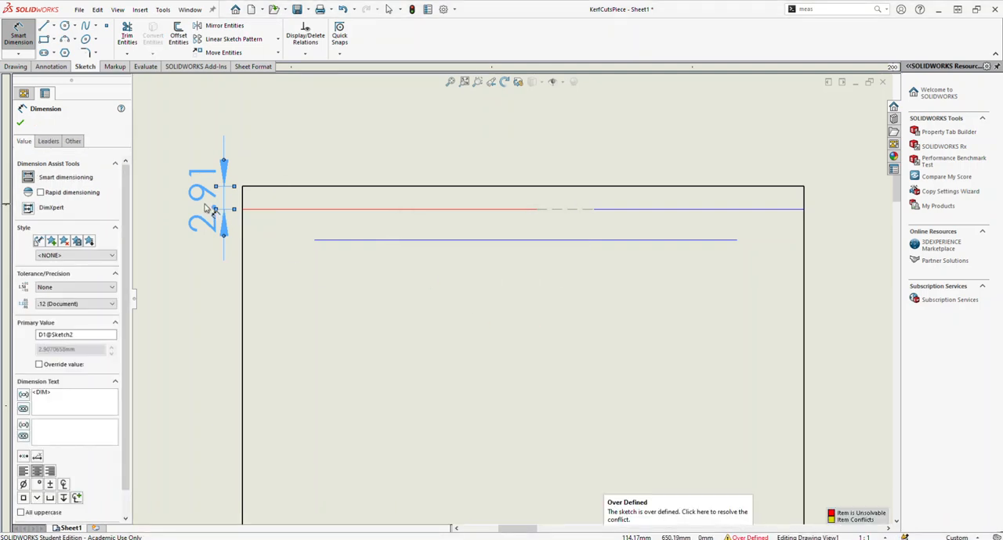
{"action": "left_click", "coordinate": [285, 210]}
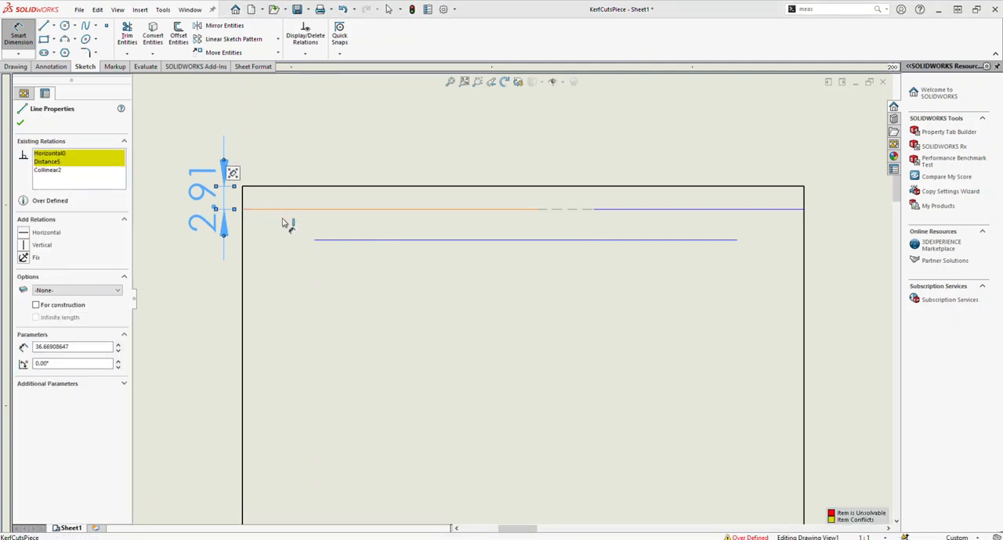
{"action": "left_click", "coordinate": [288, 217]}
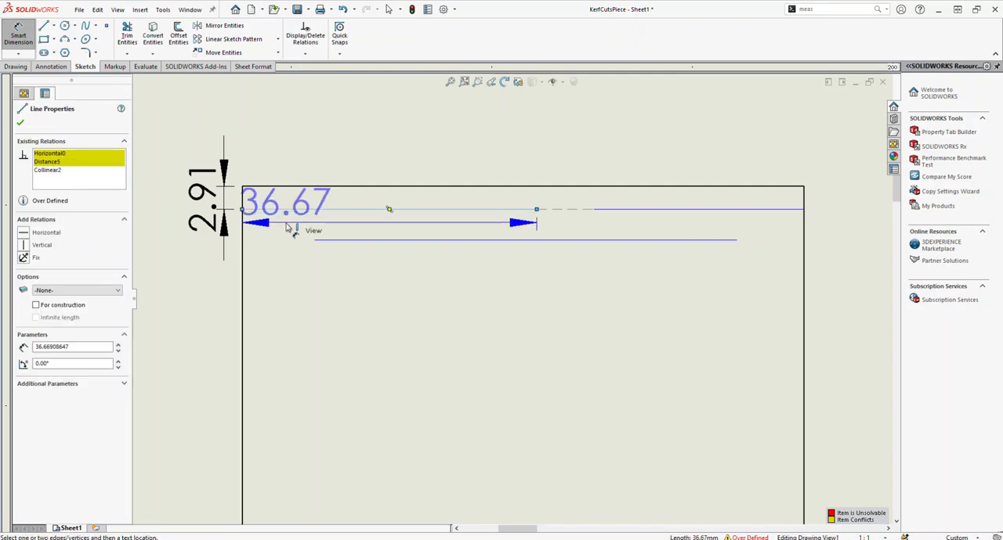
{"action": "key", "text": "Escape"}
{"action": "key", "text": "Escape"}
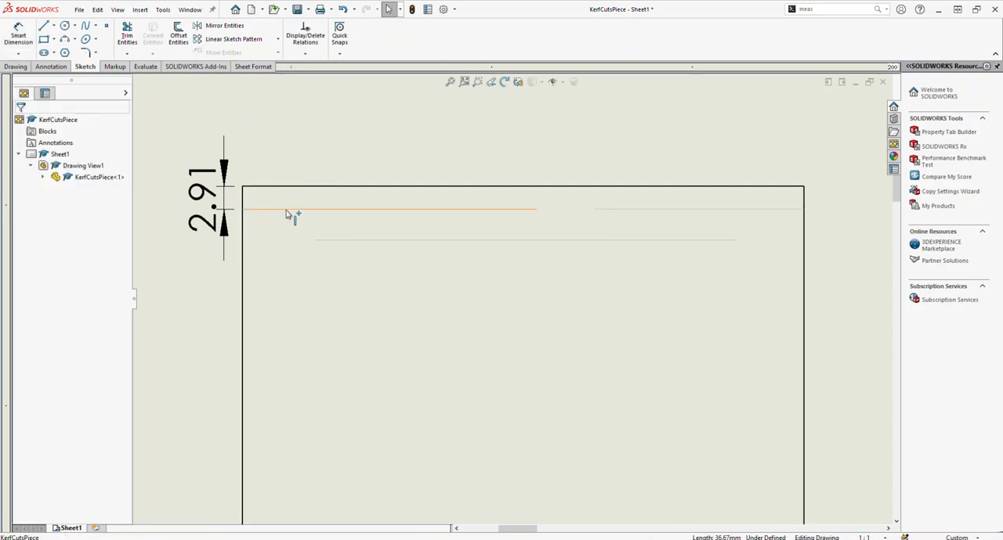
Step: Delete the conflicting distance relation from the left upper segment
{"action": "left_click", "coordinate": [291, 213]}
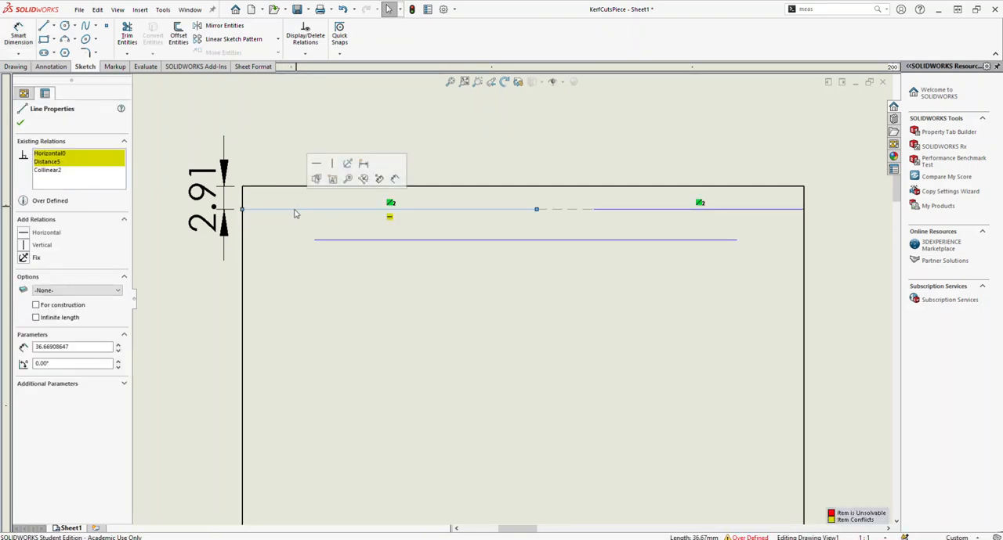
{"action": "left_click", "coordinate": [63, 162]}
{"action": "key", "text": "Delete"}
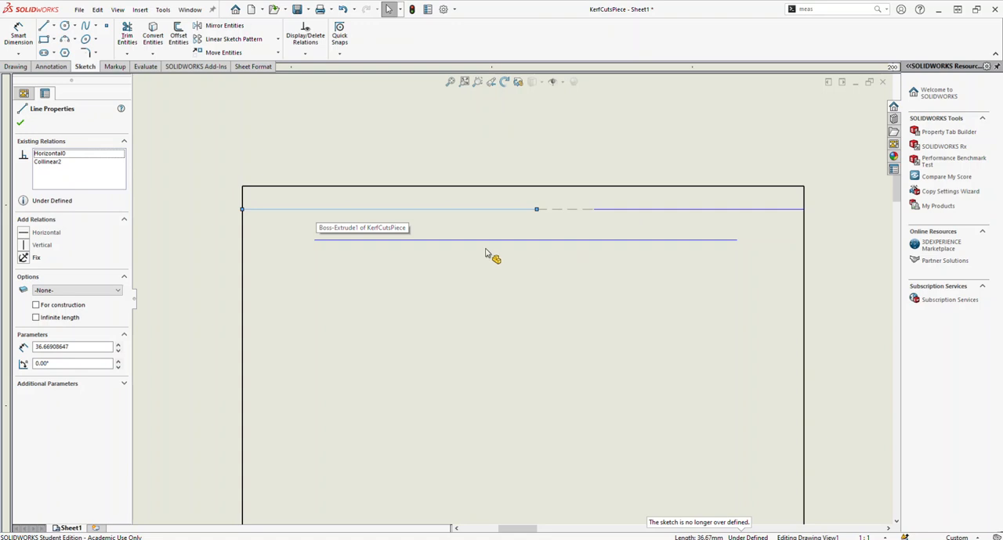
Step: Dimension the spacing between the long lower line and the left upper segment as 3 mm
{"action": "left_click", "coordinate": [31, 35]}
{"action": "left_click", "coordinate": [378, 239]}
{"action": "left_click", "coordinate": [378, 209]}
{"action": "left_click", "coordinate": [235, 239]}
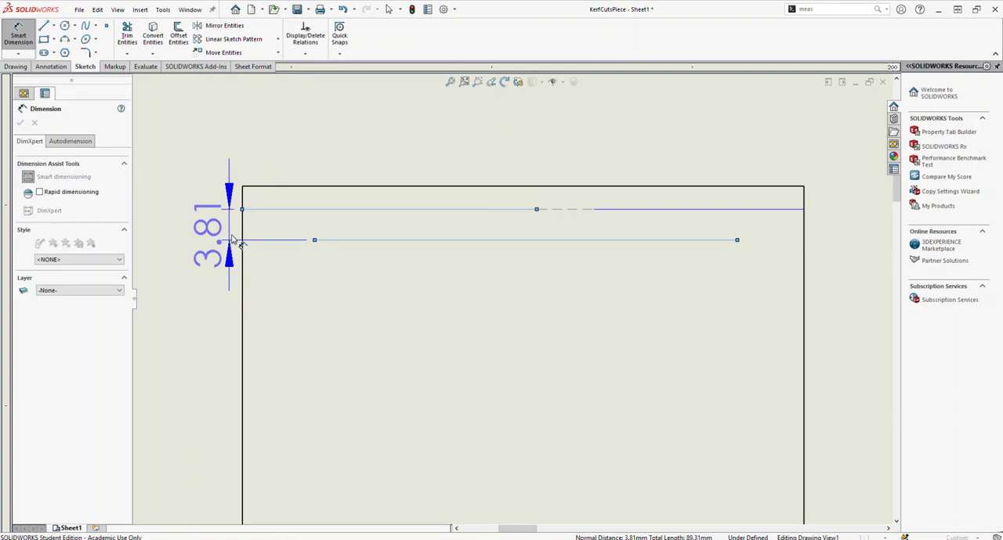
{"action": "left_click", "coordinate": [233, 239]}
{"action": "type", "text": "3.00mm"}
{"action": "key", "text": "Return"}
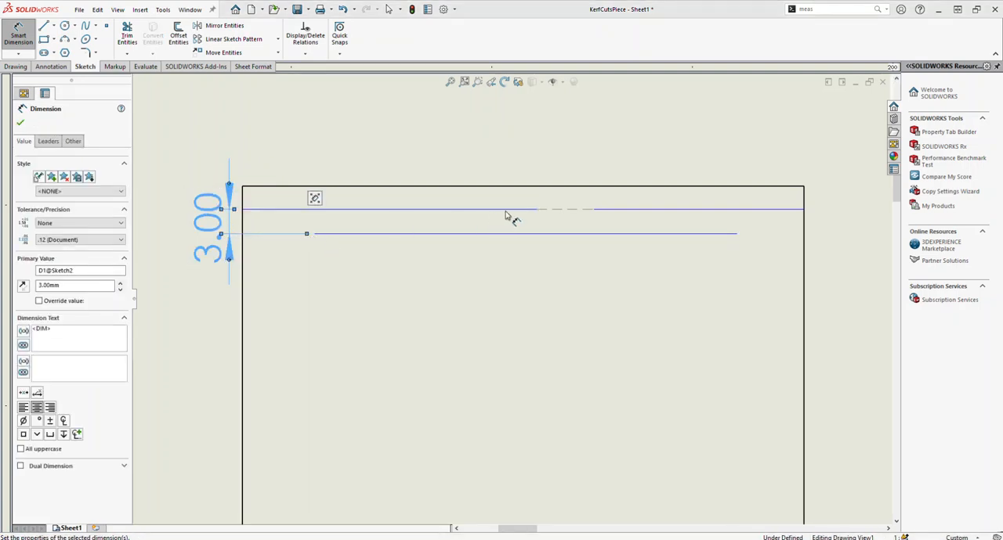
Step: Dimension the gap between the inner ends of the two upper segments as 3 mm
{"action": "left_click", "coordinate": [537, 210]}
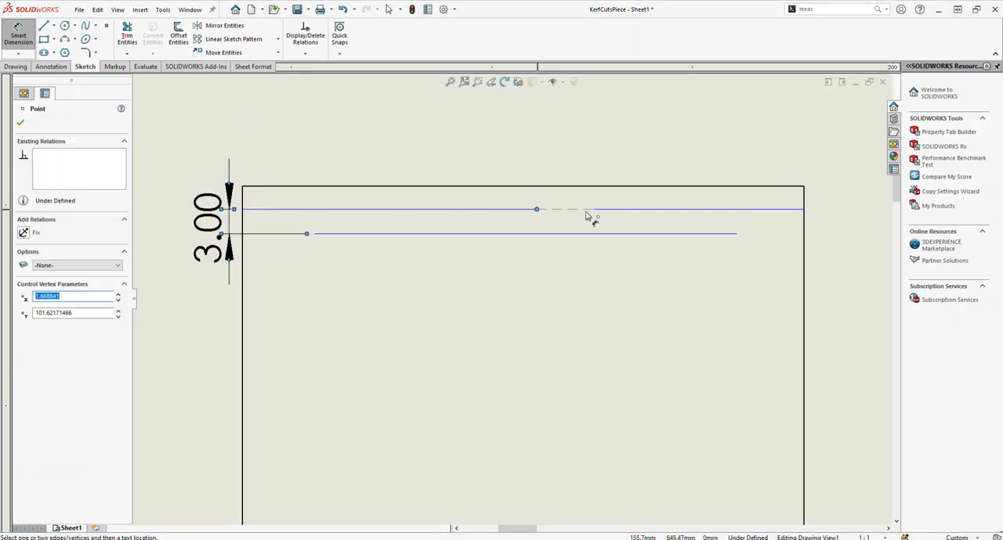
{"action": "left_click", "coordinate": [594, 210]}
{"action": "left_click", "coordinate": [577, 170]}
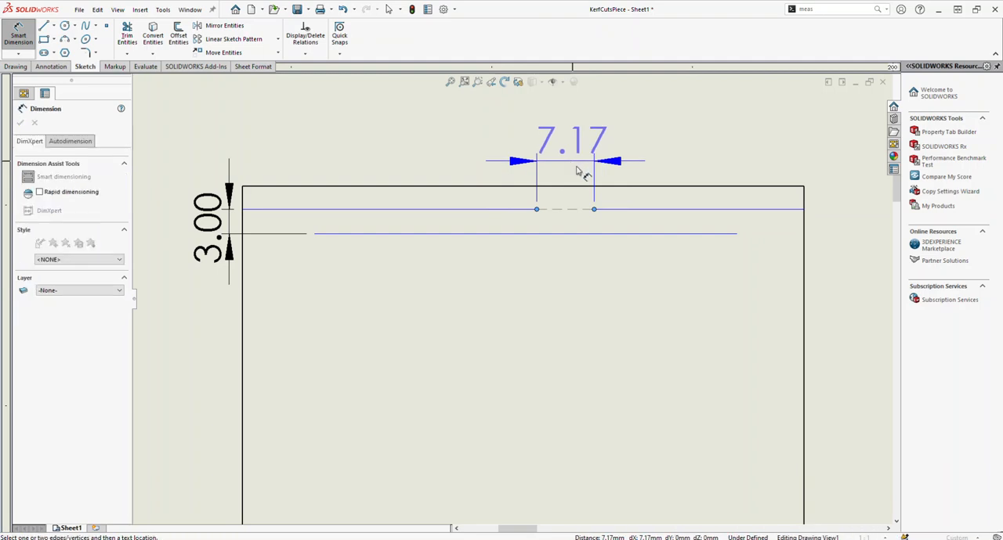
{"action": "type", "text": "3"}
{"action": "key", "text": "Return"}
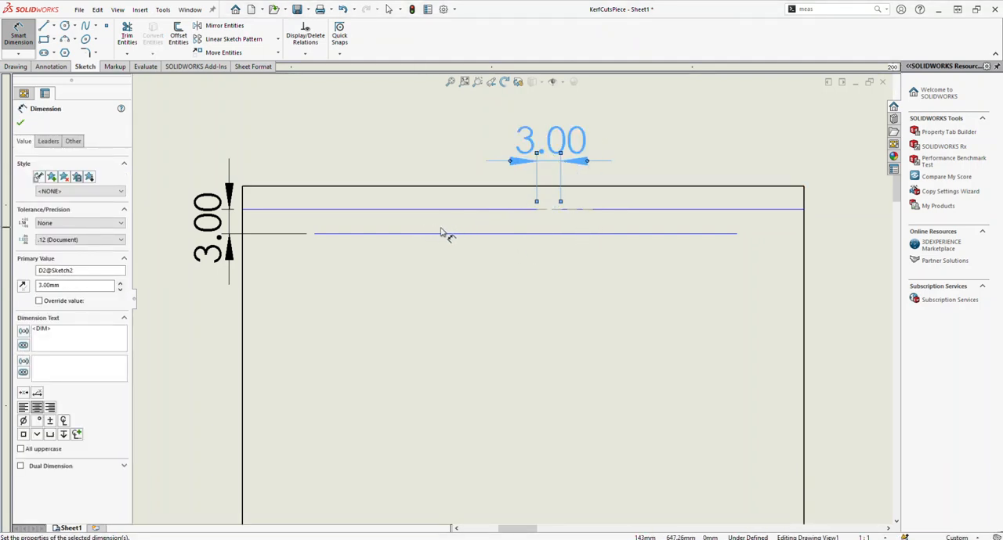
{"action": "key", "text": "Escape"}
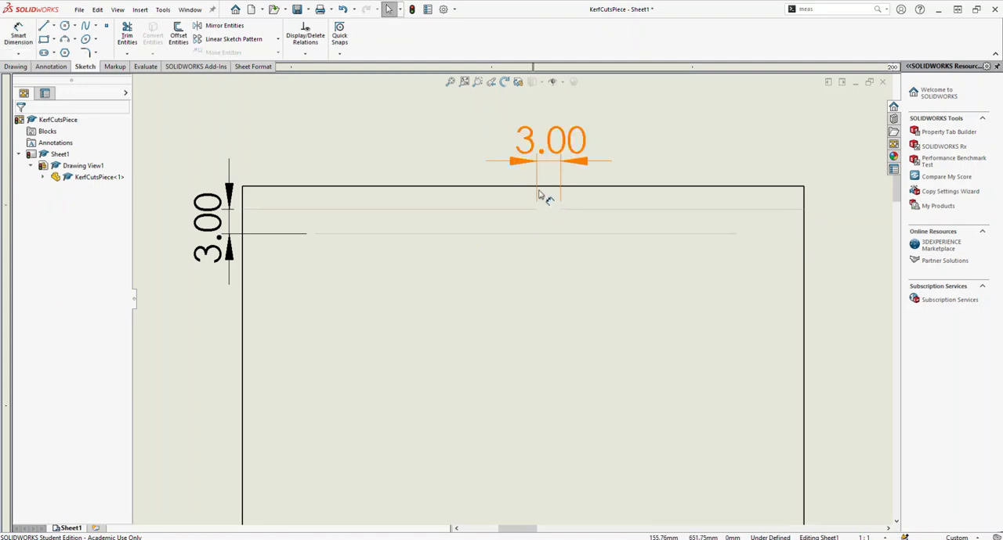
Step: Dimension the long lower line's left endpoint 3 mm from the part's left edge
{"action": "left_click", "coordinate": [552, 188]}
{"action": "left_click", "coordinate": [550, 188]}
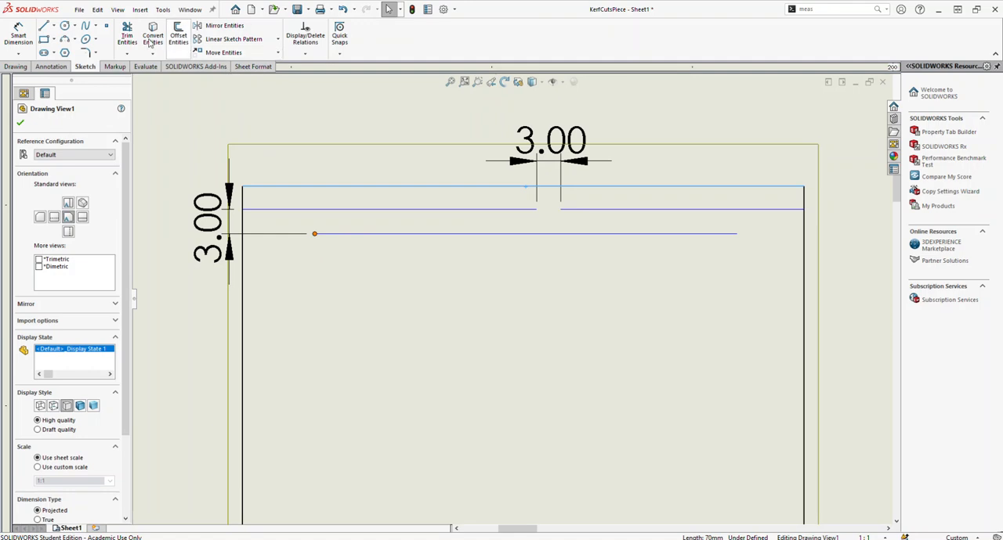
{"action": "left_click", "coordinate": [30, 38]}
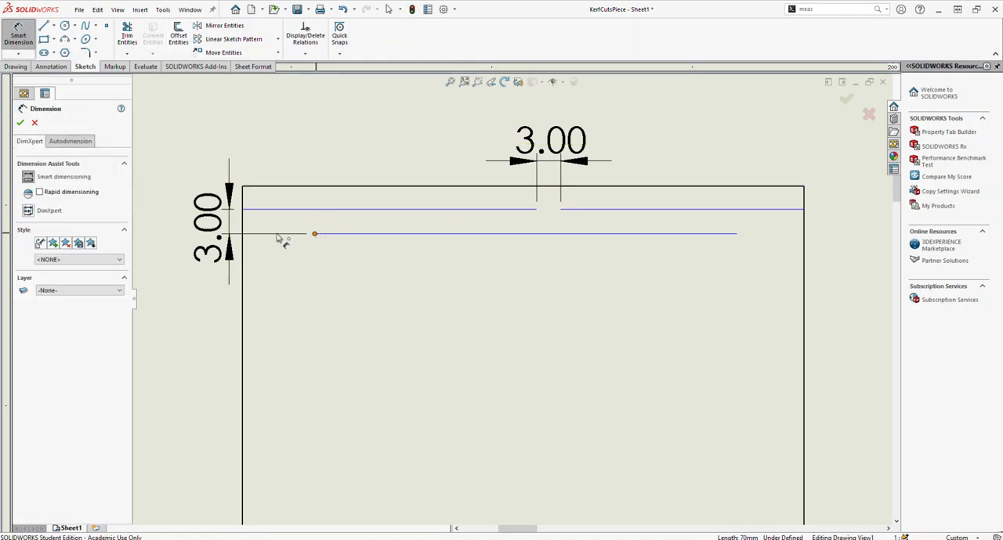
{"action": "left_click", "coordinate": [245, 239]}
{"action": "left_click", "coordinate": [243, 243]}
{"action": "left_click", "coordinate": [264, 161]}
{"action": "key", "text": "Return"}
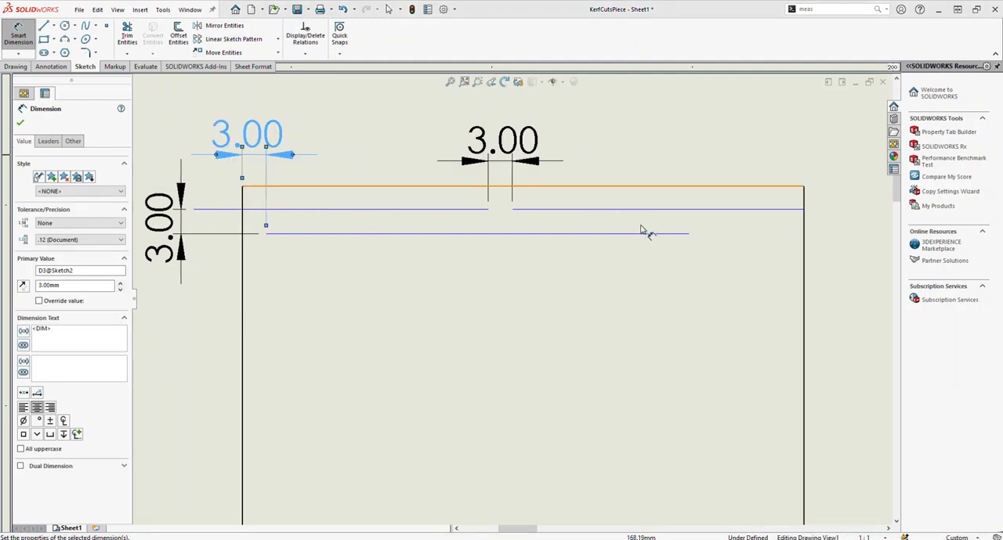
Step: Dimension the long lower line's right endpoint 3 mm from the part's right edge
{"action": "left_click", "coordinate": [691, 236]}
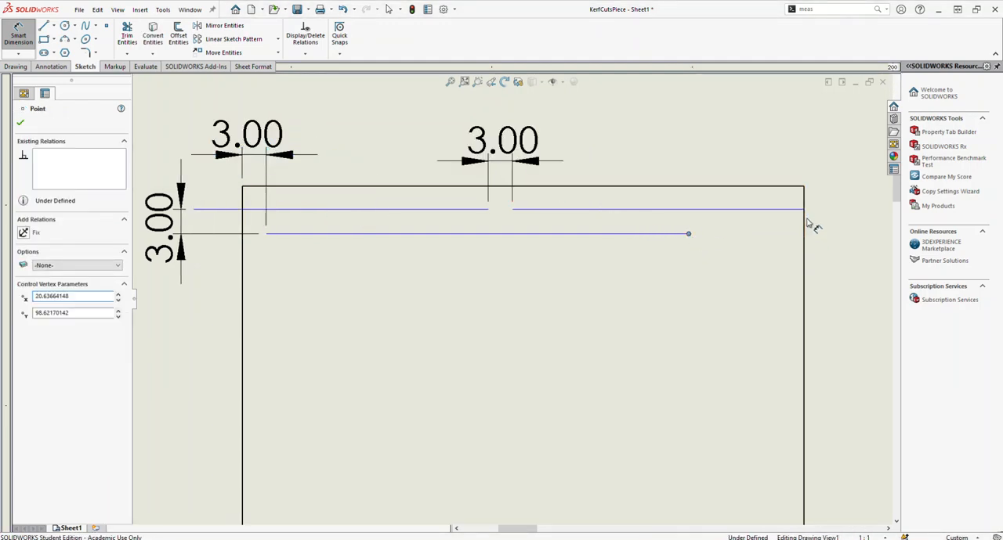
{"action": "left_click", "coordinate": [805, 244]}
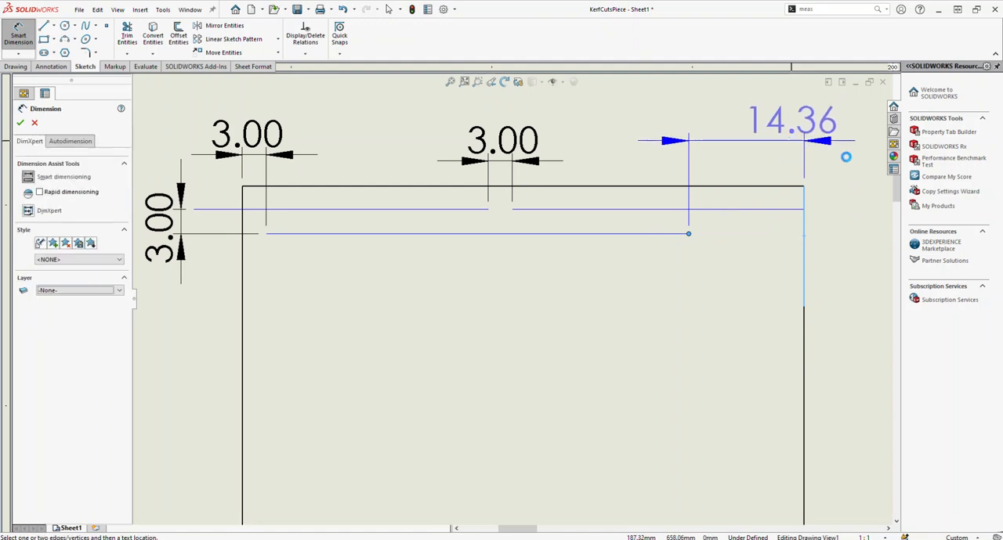
{"action": "type", "text": "3"}
{"action": "key", "text": "Return"}
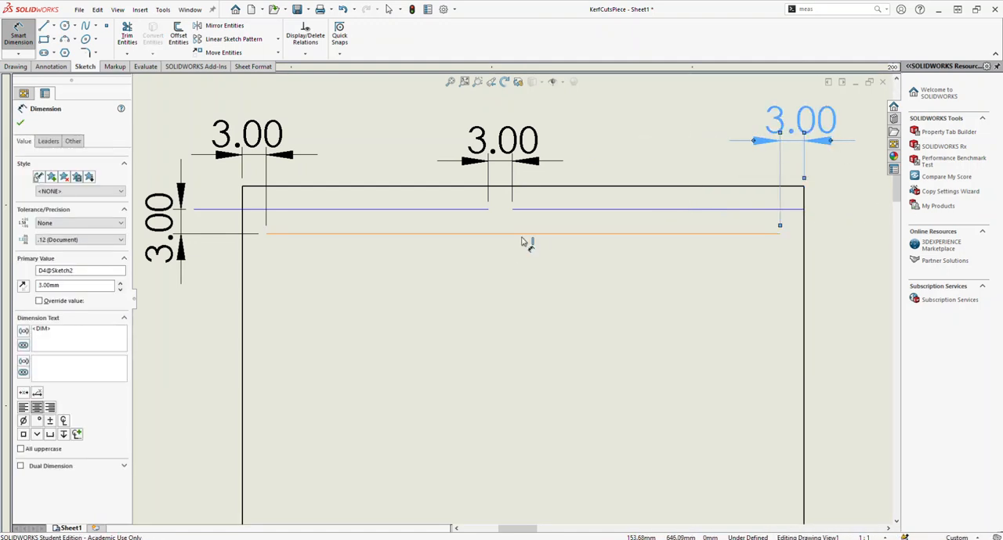
{"action": "key", "text": "Escape"}
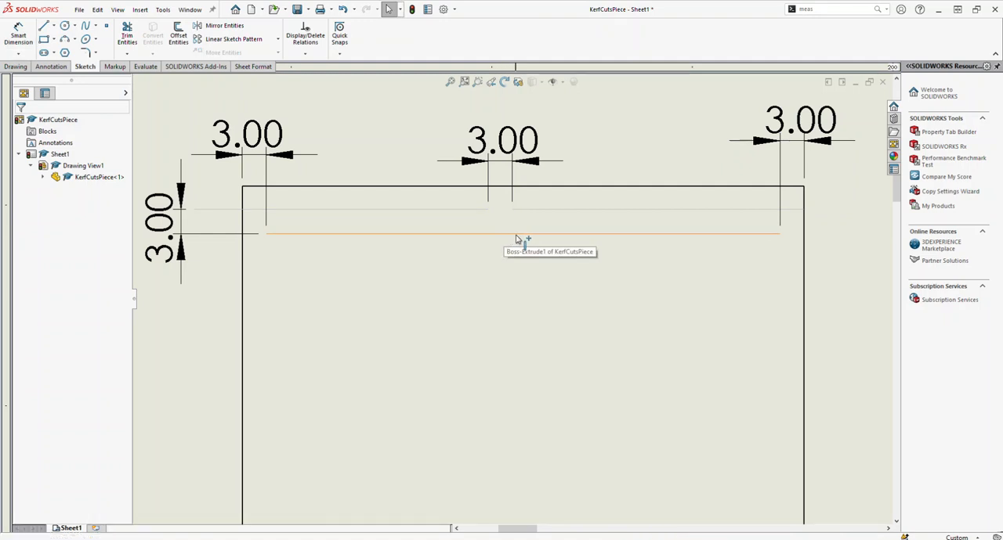
Step: Center the upper gap by dimensioning the left upper segment's inner end 1.5 mm horizontally from the long line's midpoint
{"action": "left_click", "coordinate": [522, 234]}
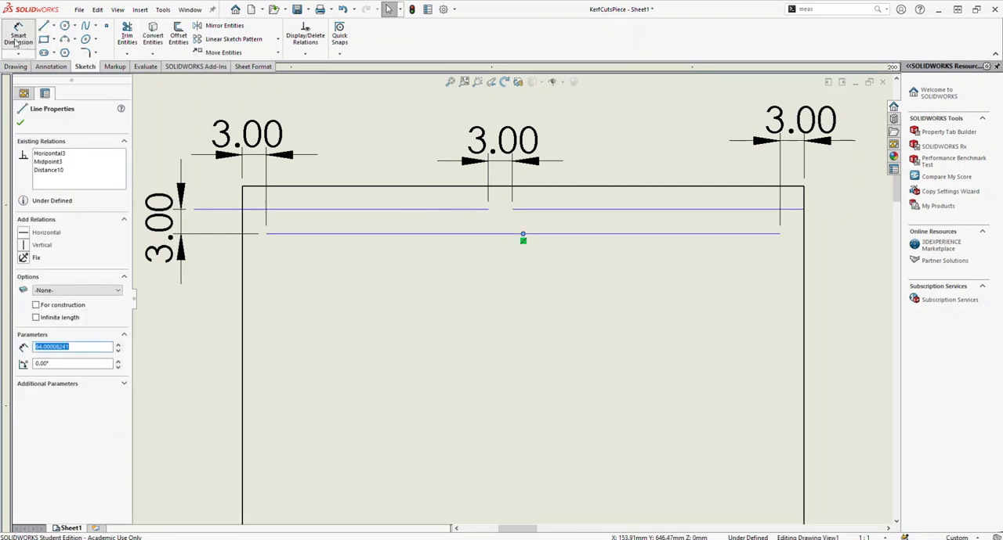
{"action": "left_click", "coordinate": [18, 36]}
{"action": "left_click", "coordinate": [517, 233]}
{"action": "left_click", "coordinate": [488, 209]}
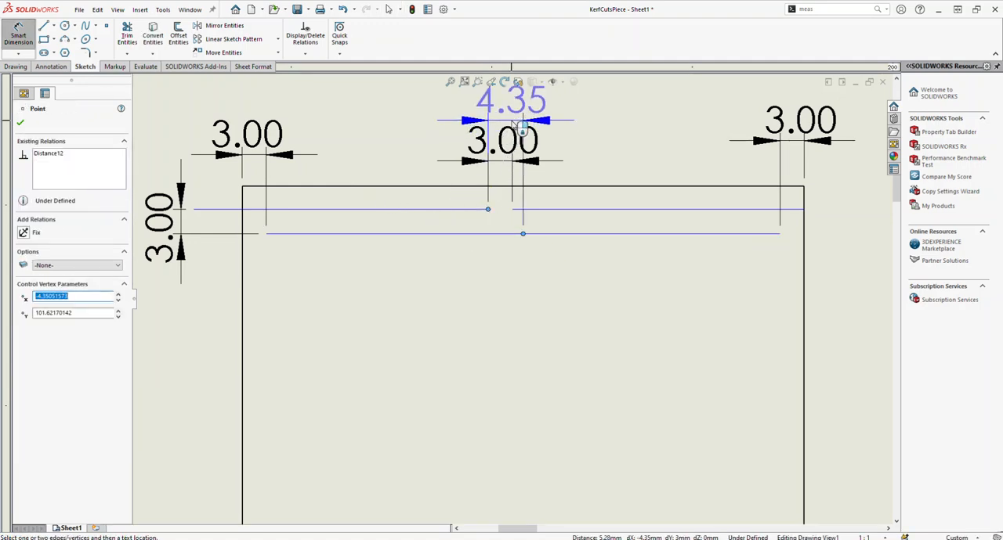
{"action": "left_click", "coordinate": [565, 149]}
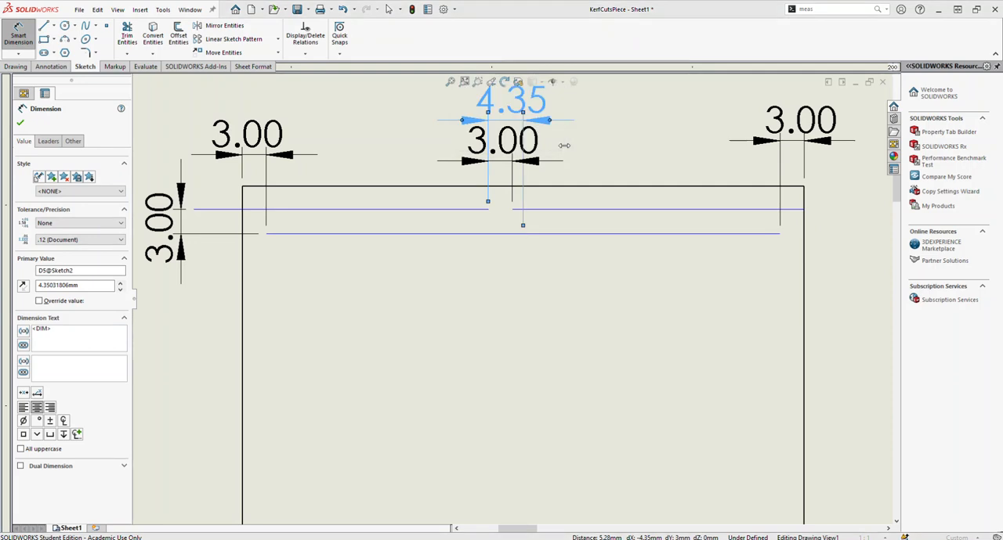
{"action": "type", "text": "1.50mm"}
{"action": "key", "text": "Return"}
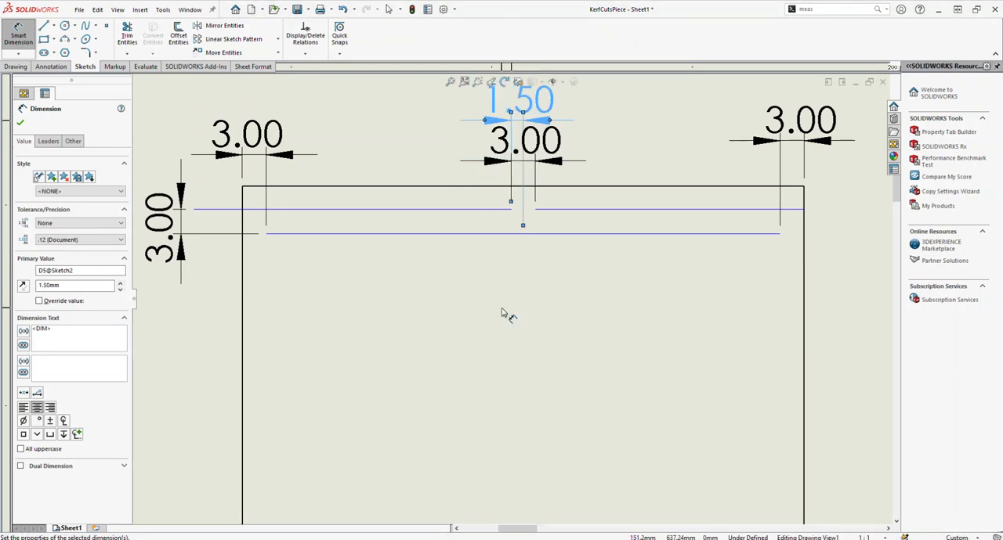
{"action": "key", "text": "Escape"}
{"action": "key", "text": "Escape"}
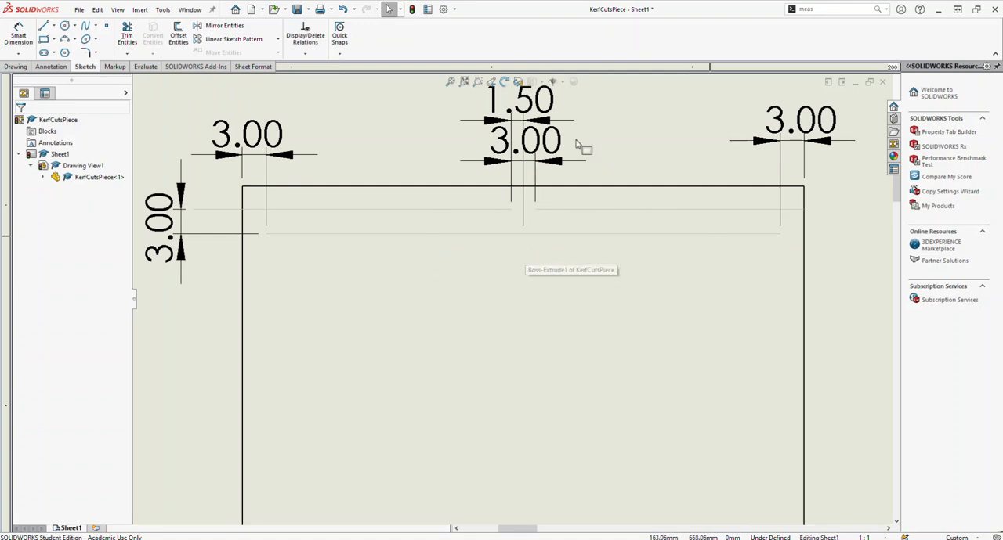
Step: Delete all five sketch dimensions from the view, keeping only the kerf-cut lines
{"action": "scroll", "coordinate": [611, 181], "scroll_direction": "up", "scroll_amount": 4}
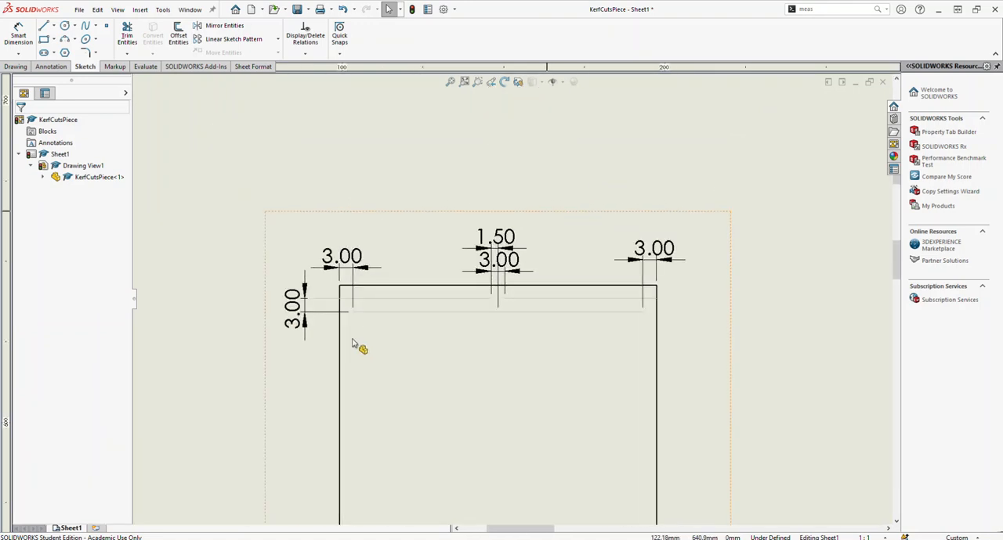
{"action": "left_click", "coordinate": [290, 314]}
{"action": "key", "text": "Delete"}
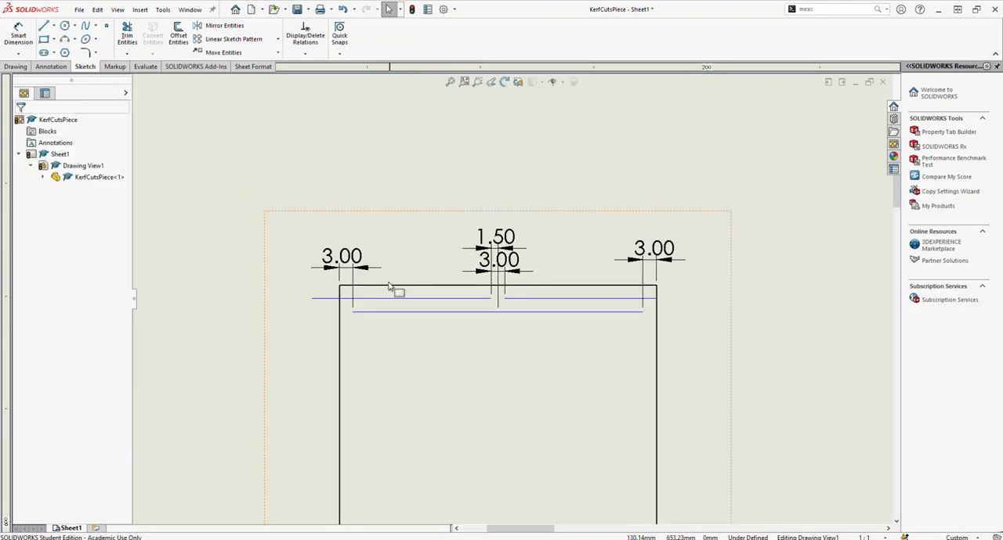
{"action": "left_click", "coordinate": [352, 269]}
{"action": "key", "text": "Delete"}
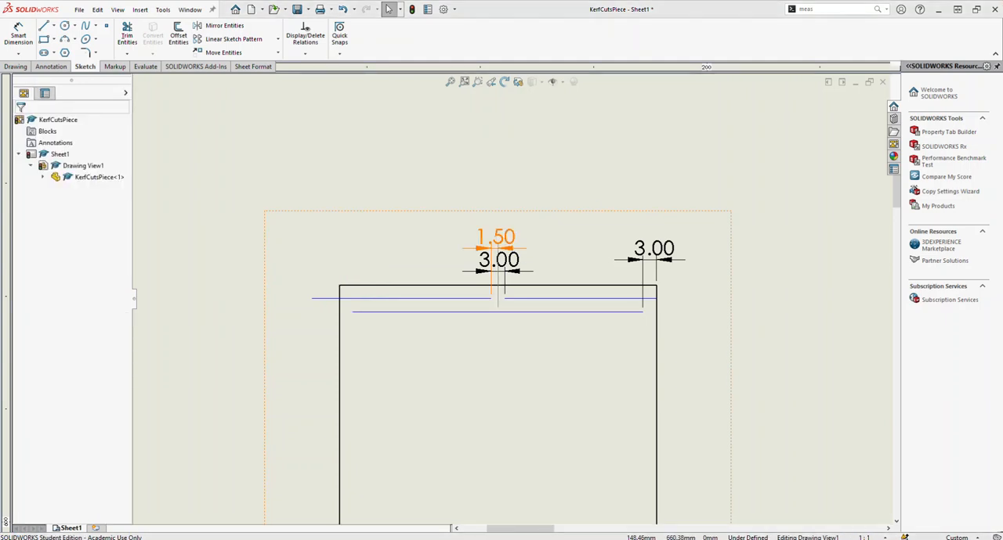
{"action": "left_click", "coordinate": [381, 197]}
{"action": "left_click", "coordinate": [496, 237]}
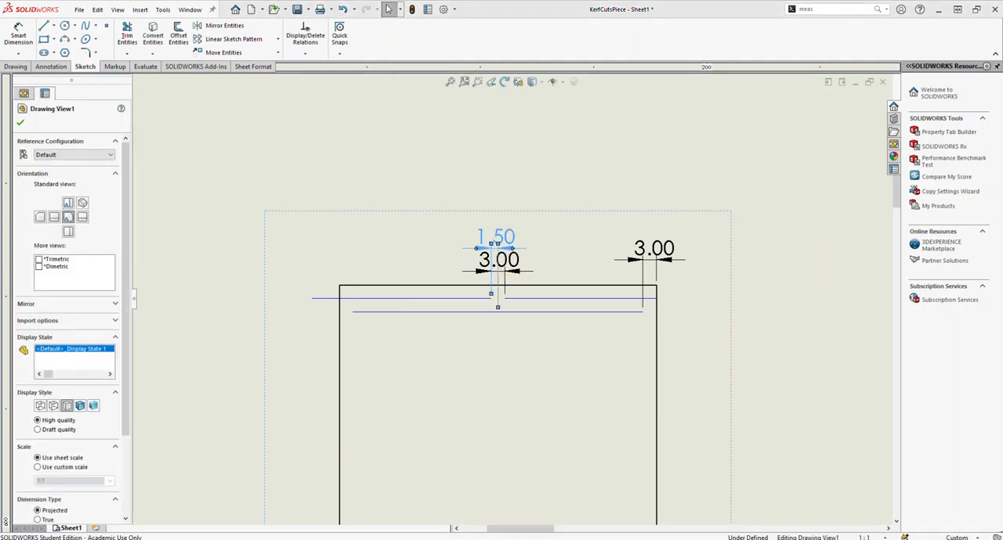
{"action": "key", "text": "Delete"}
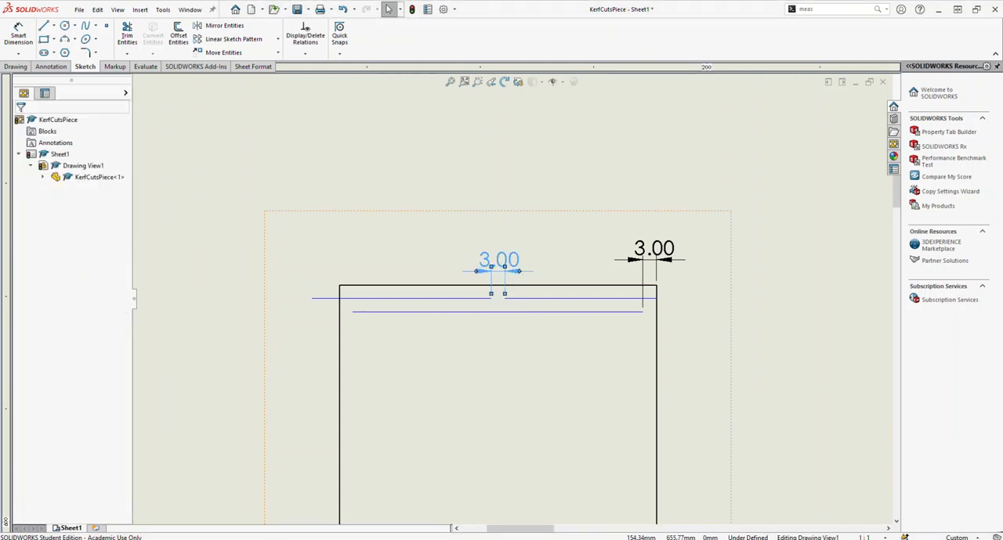
{"action": "key", "text": "Delete"}
{"action": "left_click", "coordinate": [654, 258]}
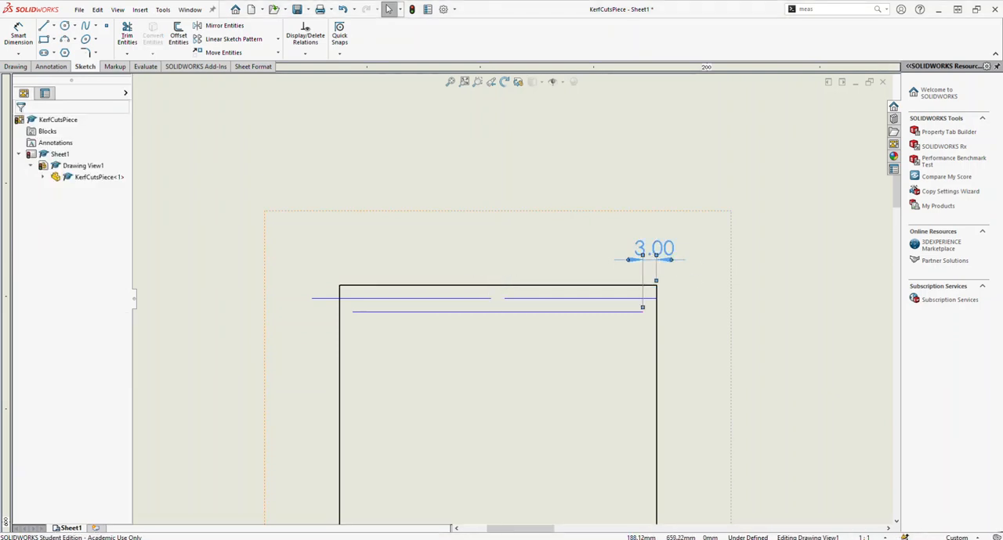
{"action": "key", "text": "Delete"}
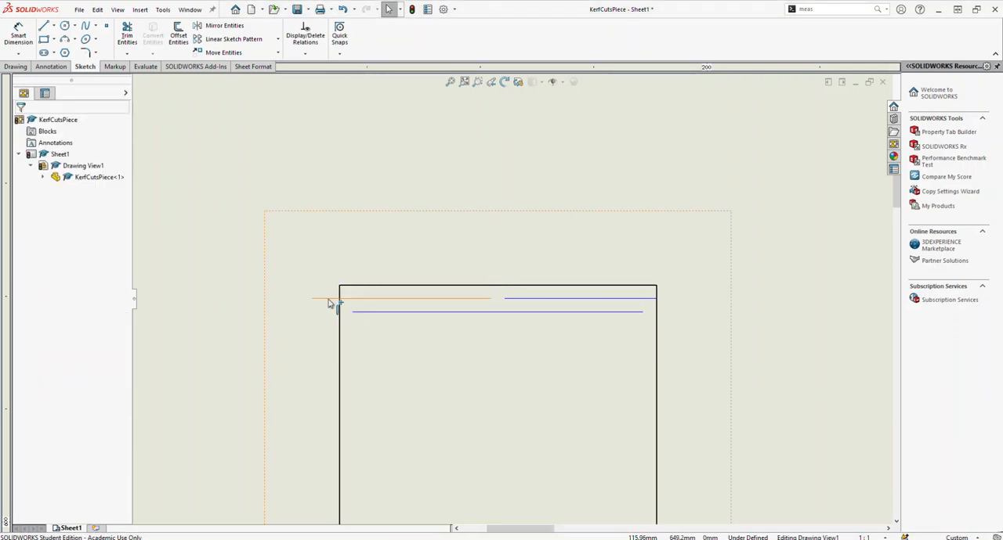
Step: Shorten the left upper segment by snapping its outer end onto the part's left edge, and release the view's locked focus
{"action": "left_click", "coordinate": [329, 303]}
{"action": "scroll", "coordinate": [342, 302], "scroll_direction": "down", "scroll_amount": 5}
{"action": "left_click_drag", "start_coordinate": [368, 300], "coordinate": [438, 300]}
{"action": "scroll", "coordinate": [650, 342], "scroll_direction": "up", "scroll_amount": 4}
{"action": "scroll", "coordinate": [728, 336], "scroll_direction": "up", "scroll_amount": 3}
{"action": "scroll", "coordinate": [682, 314], "scroll_direction": "down", "scroll_amount": 2}
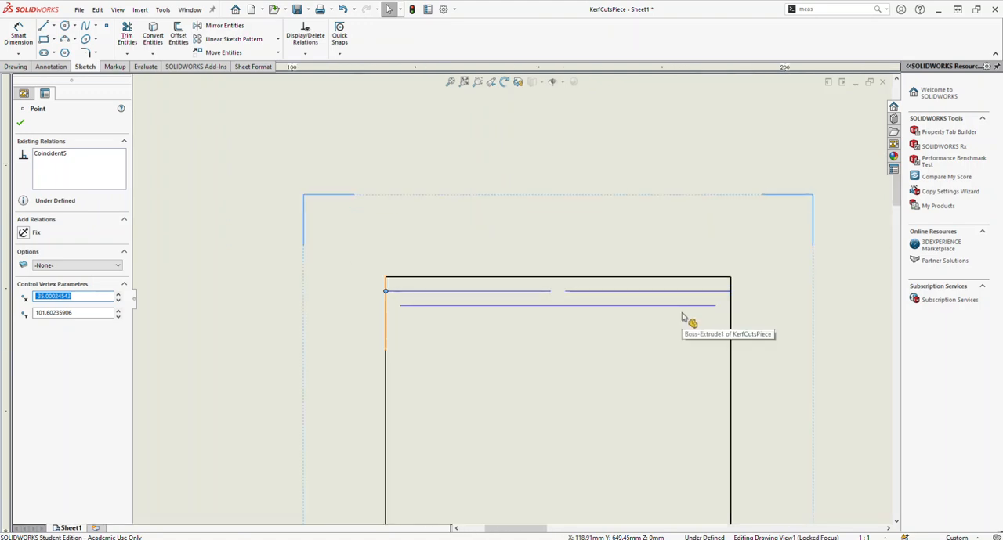
{"action": "double_click", "coordinate": [314, 278]}
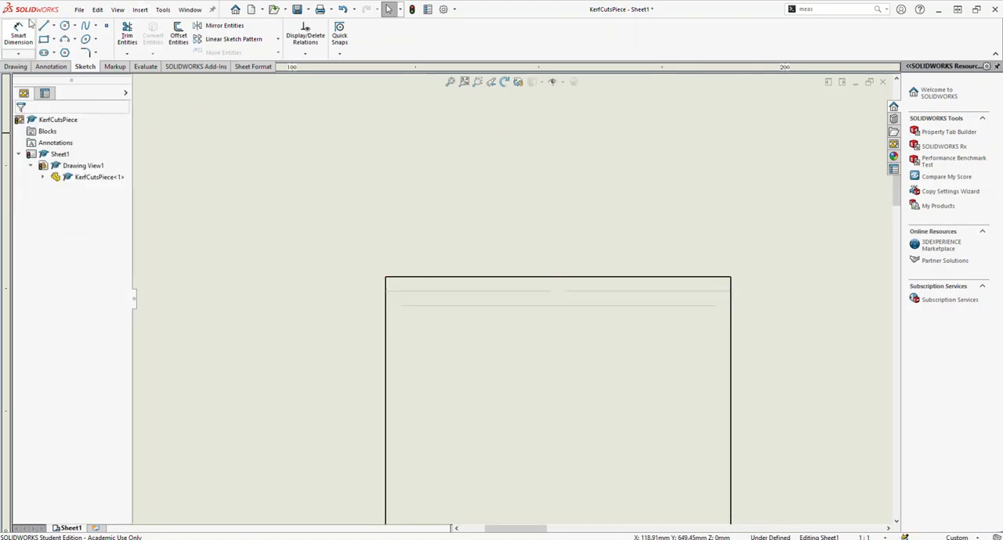
Step: Start a Linear Sketch Pattern with both upper line segments and the long lower line as the entities to pattern
{"action": "left_click", "coordinate": [233, 39]}
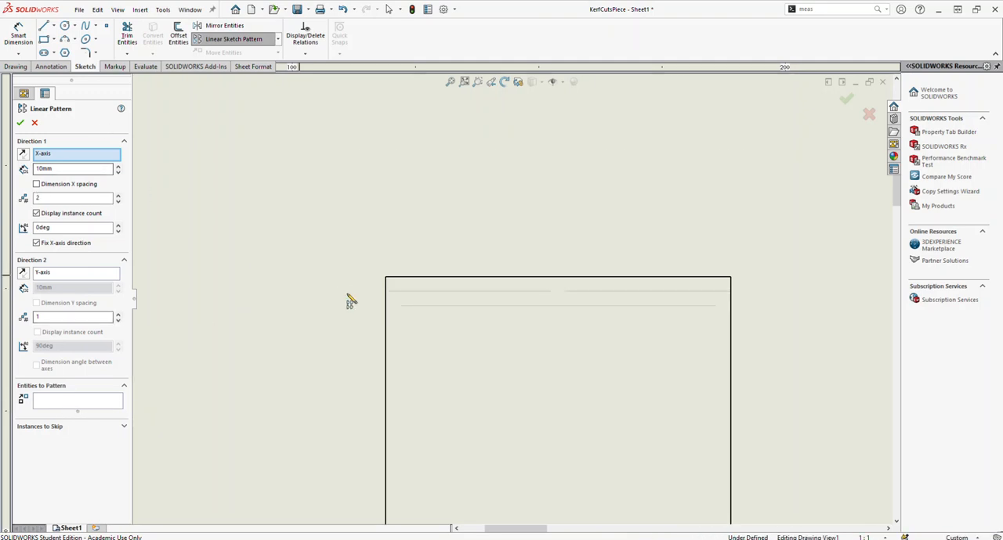
{"action": "left_click", "coordinate": [59, 405]}
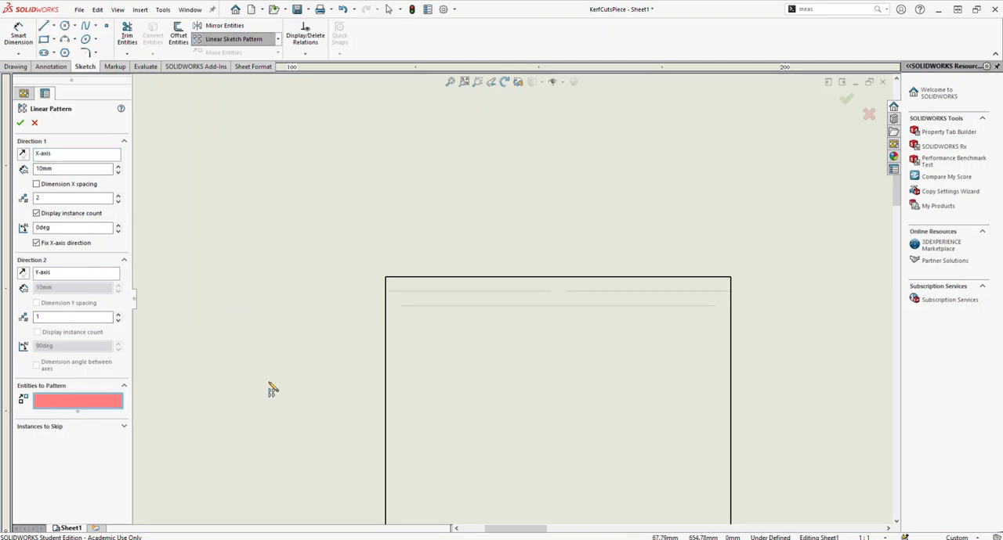
{"action": "left_click", "coordinate": [480, 292]}
{"action": "left_click", "coordinate": [492, 306]}
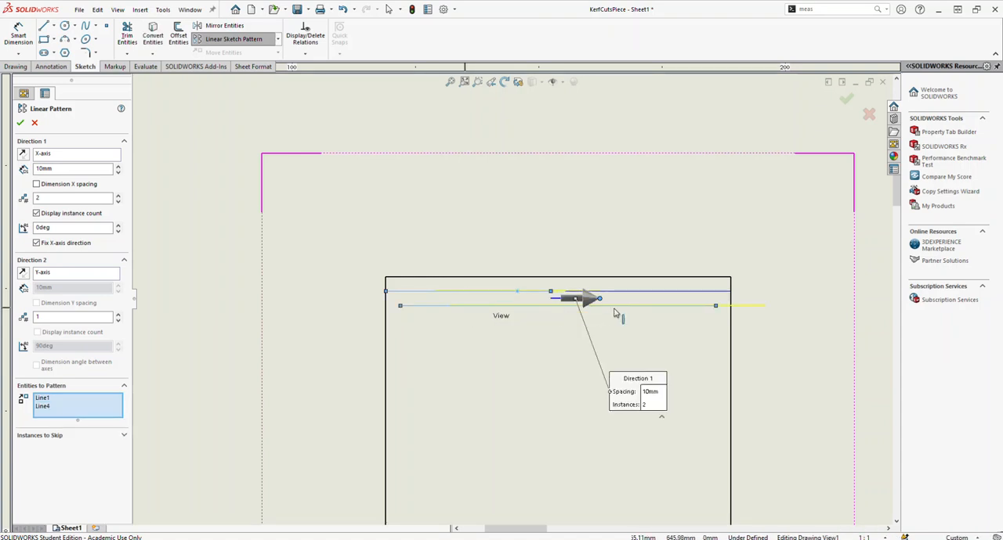
{"action": "left_click", "coordinate": [649, 292]}
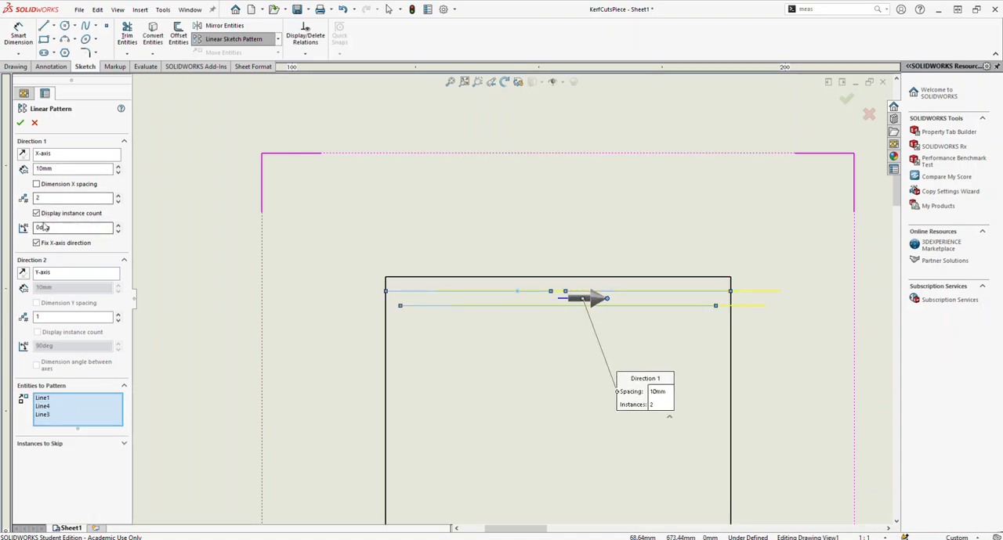
Step: Run the pattern downward along the reversed Y-axis and reduce the X-axis direction to 1 instance
{"action": "left_click", "coordinate": [118, 315]}
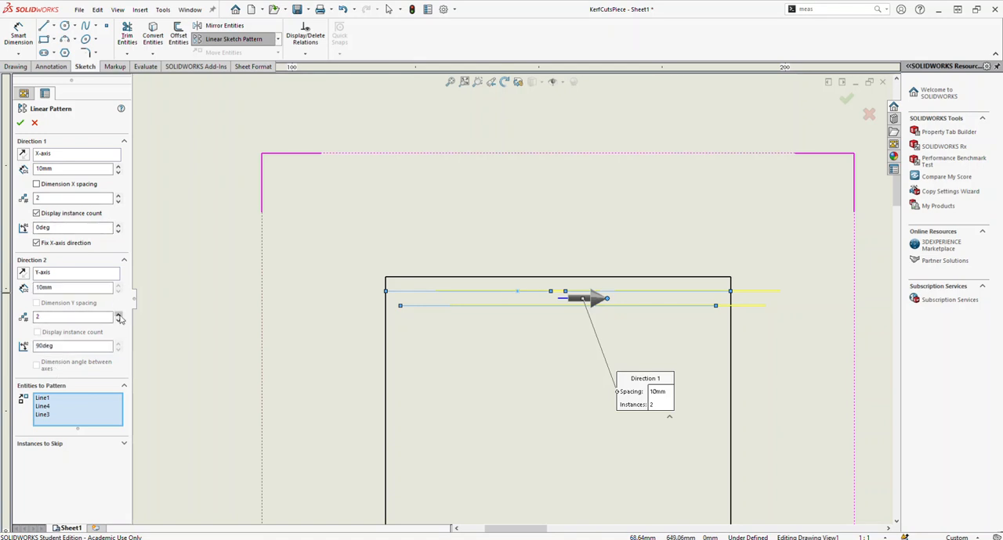
{"action": "left_click", "coordinate": [23, 275]}
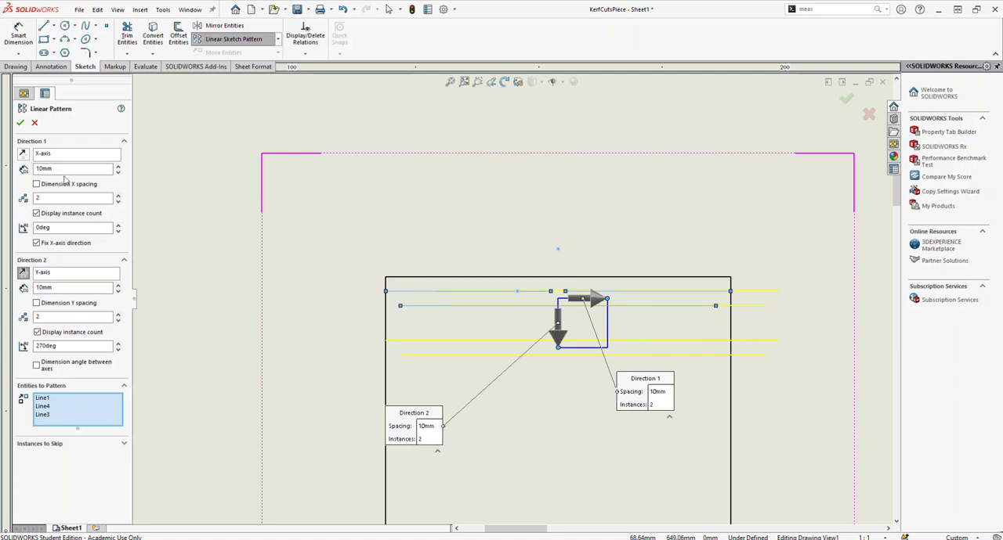
{"action": "left_click", "coordinate": [119, 196]}
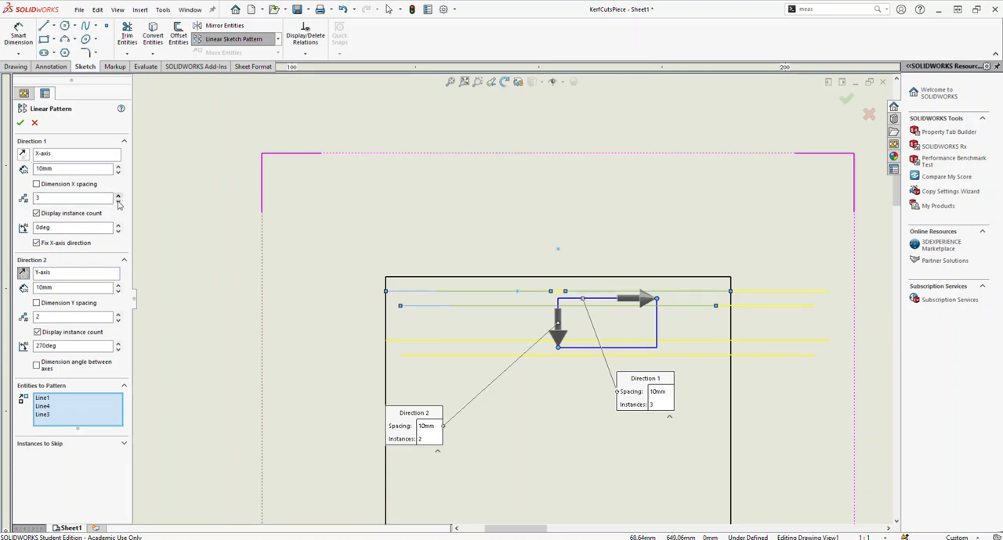
{"action": "left_click", "coordinate": [118, 202]}
{"action": "left_click", "coordinate": [119, 202]}
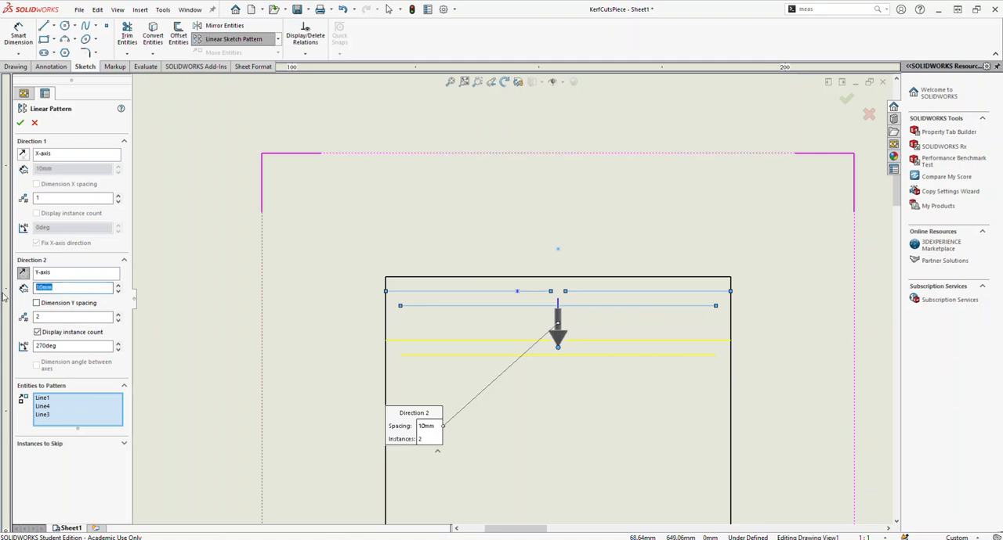
Step: Set the Y-axis spacing to 6 mm with 35 instances so the kerf lines span the part, and accept the pattern
{"action": "type", "text": "6"}
{"action": "key", "text": "Return"}
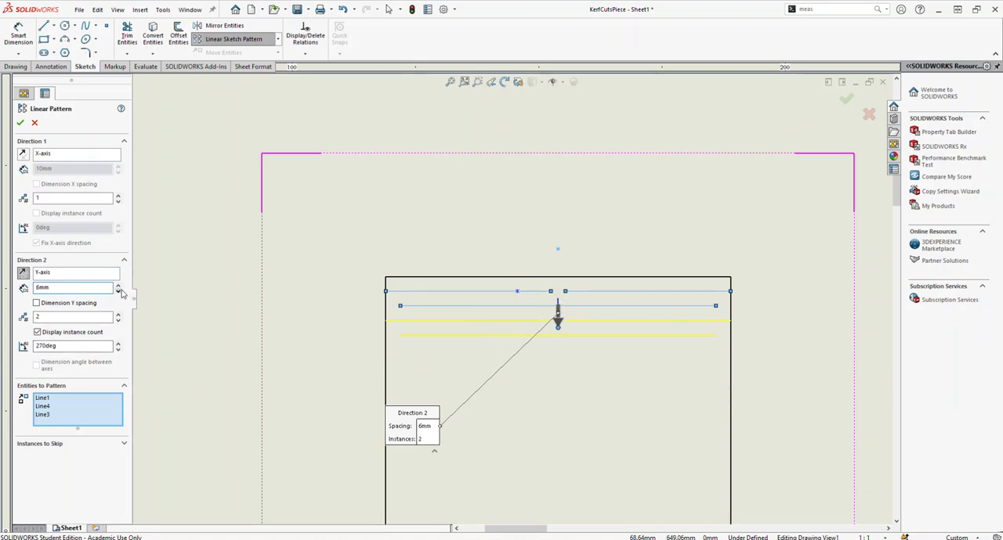
{"action": "left_click", "coordinate": [118, 314]}
{"action": "left_click", "coordinate": [119, 315]}
{"action": "left_click", "coordinate": [118, 315]}
{"action": "left_click", "coordinate": [118, 315]}
{"action": "left_click", "coordinate": [118, 314]}
{"action": "left_click", "coordinate": [118, 315]}
{"action": "left_click", "coordinate": [118, 315]}
{"action": "scroll", "coordinate": [549, 357], "scroll_direction": "up", "scroll_amount": 6}
{"action": "scroll", "coordinate": [544, 388], "scroll_direction": "up", "scroll_amount": 6}
{"action": "scroll", "coordinate": [517, 360], "scroll_direction": "down", "scroll_amount": 5}
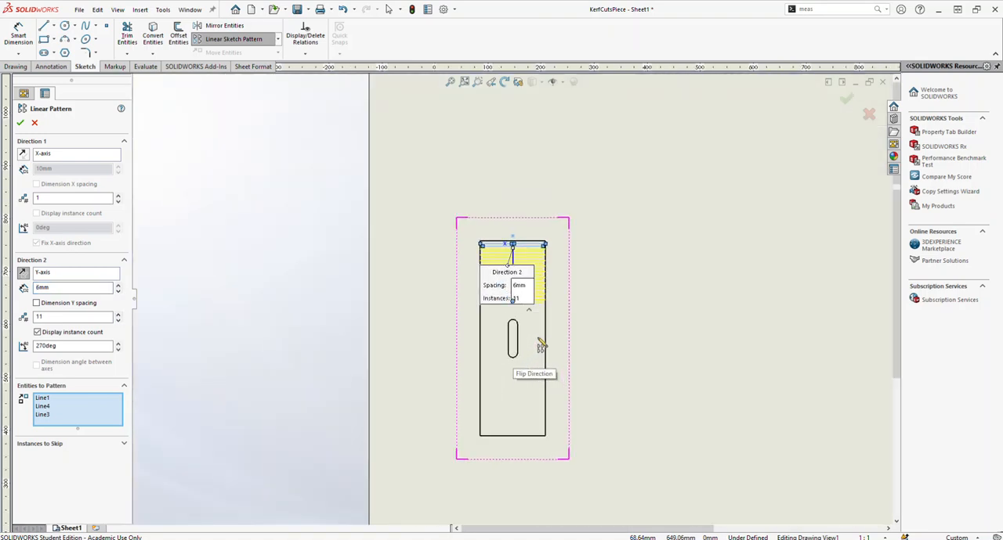
{"action": "left_click", "coordinate": [119, 314]}
{"action": "left_click", "coordinate": [120, 314]}
{"action": "left_click", "coordinate": [119, 315]}
{"action": "left_click", "coordinate": [120, 314]}
{"action": "left_click", "coordinate": [119, 314]}
{"action": "left_click", "coordinate": [119, 315]}
{"action": "left_click", "coordinate": [119, 314]}
{"action": "left_click", "coordinate": [119, 314]}
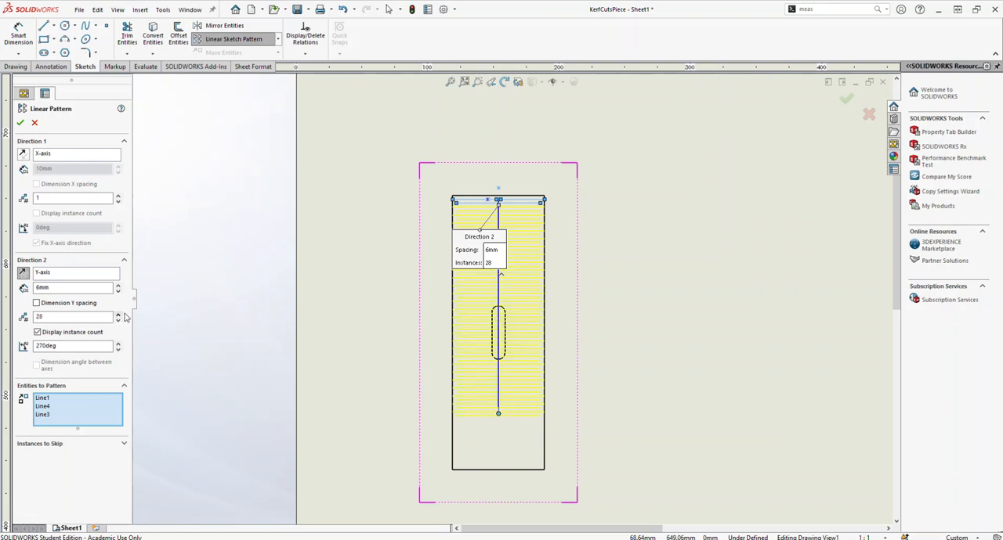
{"action": "left_click", "coordinate": [119, 315]}
{"action": "left_click", "coordinate": [118, 315]}
{"action": "left_click", "coordinate": [119, 315]}
{"action": "left_click", "coordinate": [119, 315]}
{"action": "scroll", "coordinate": [466, 460], "scroll_direction": "down", "scroll_amount": 5}
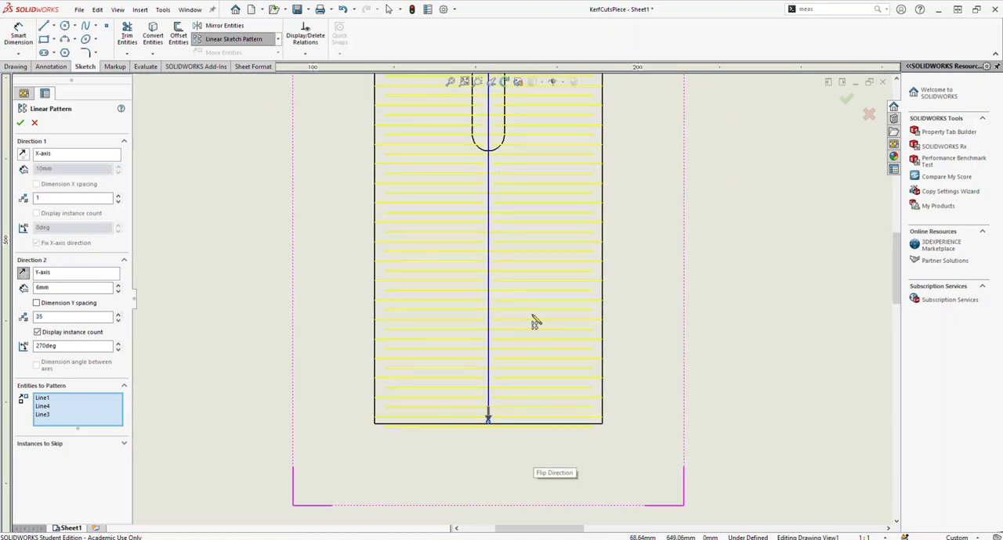
{"action": "scroll", "coordinate": [477, 184], "scroll_direction": "up", "scroll_amount": 3}
{"action": "scroll", "coordinate": [506, 188], "scroll_direction": "down", "scroll_amount": 5}
{"action": "scroll", "coordinate": [458, 246], "scroll_direction": "up", "scroll_amount": 1}
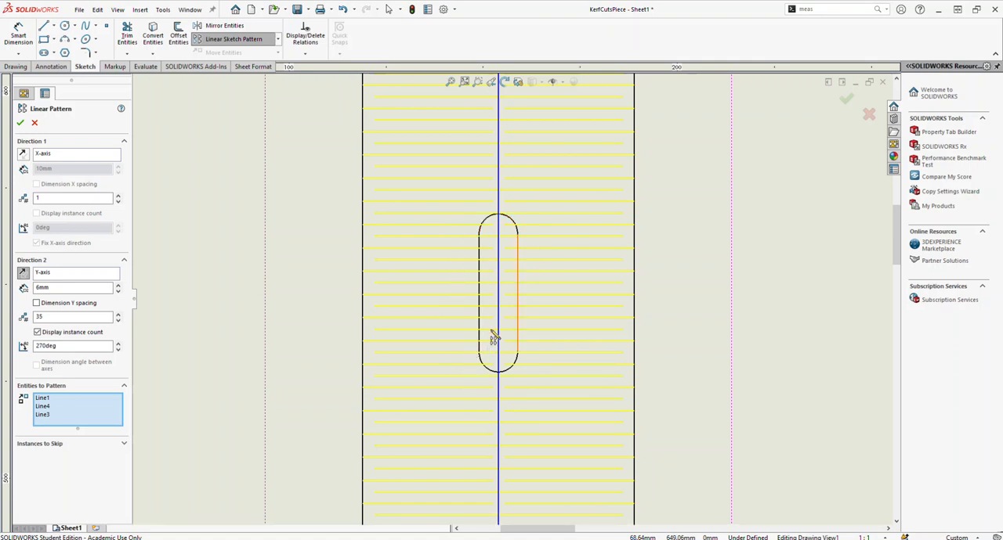
{"action": "left_click", "coordinate": [20, 124]}
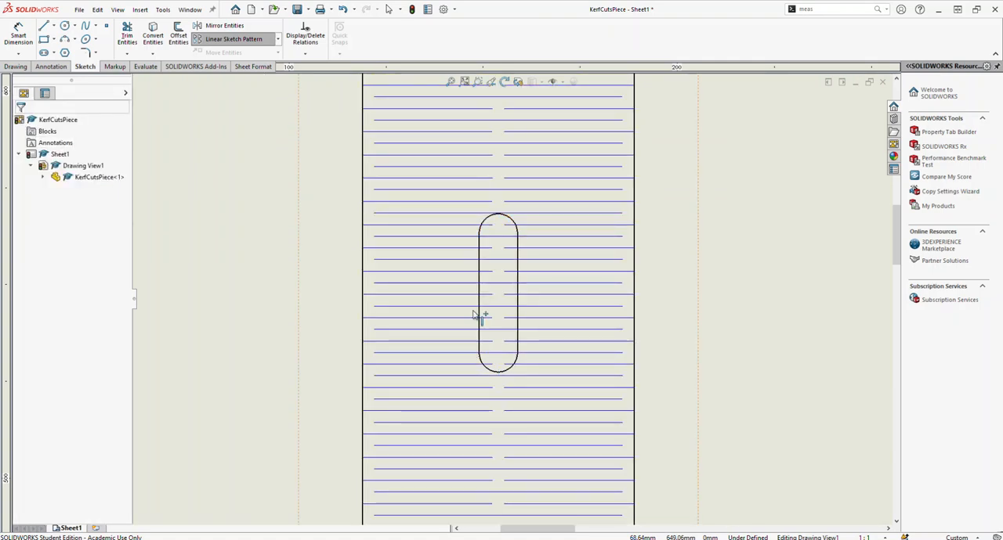
Step: Offset the central slot's outline outward by 3 mm
{"action": "left_click", "coordinate": [179, 35]}
{"action": "scroll", "coordinate": [511, 250], "scroll_direction": "down", "scroll_amount": 2}
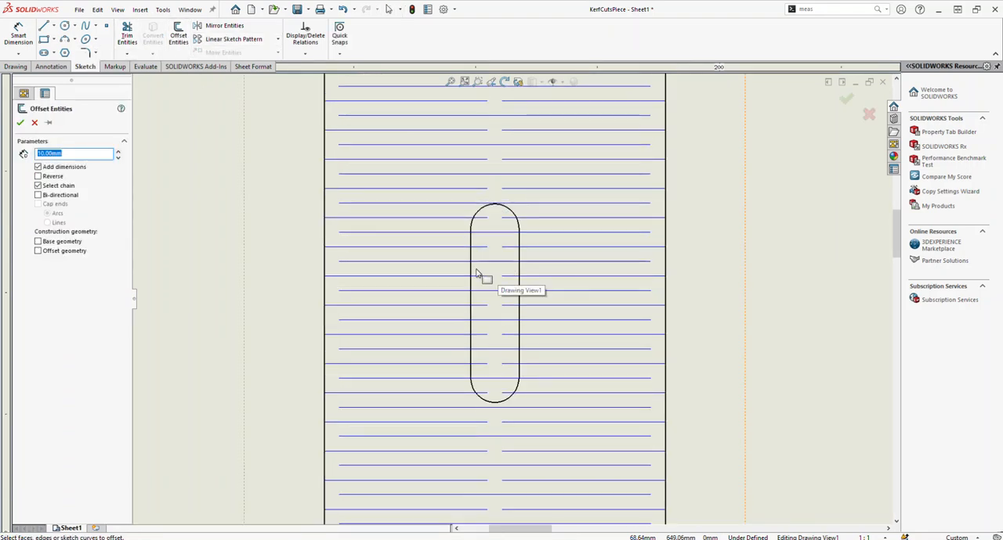
{"action": "left_click", "coordinate": [473, 274]}
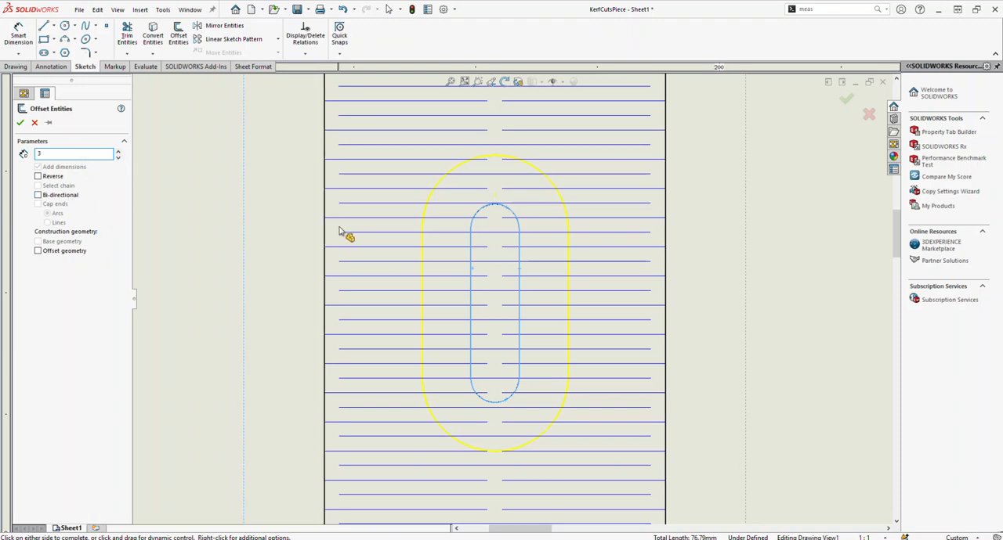
{"action": "left_click", "coordinate": [20, 122]}
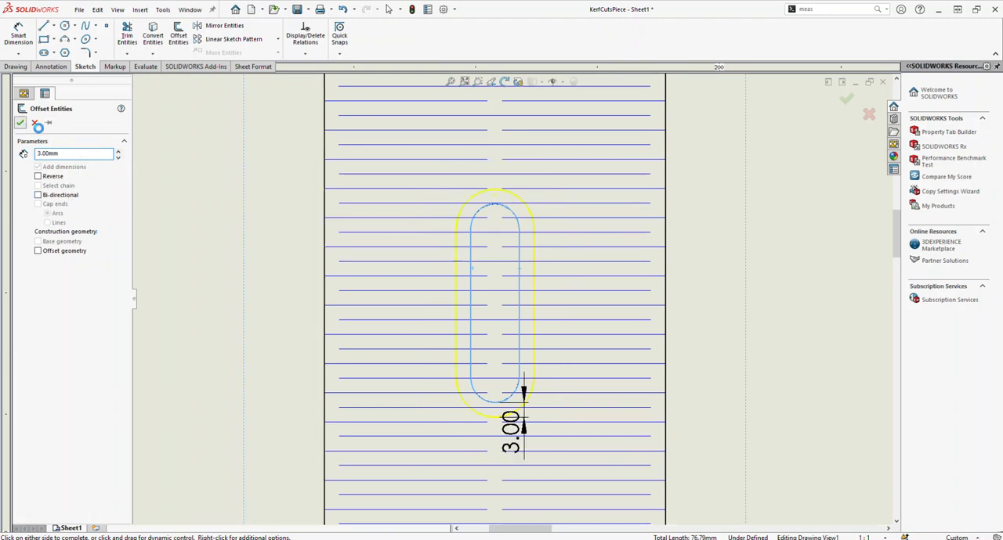
Step: Convert the left straight side of the slot's offset outline to construction geometry
{"action": "right_click", "coordinate": [456, 286]}
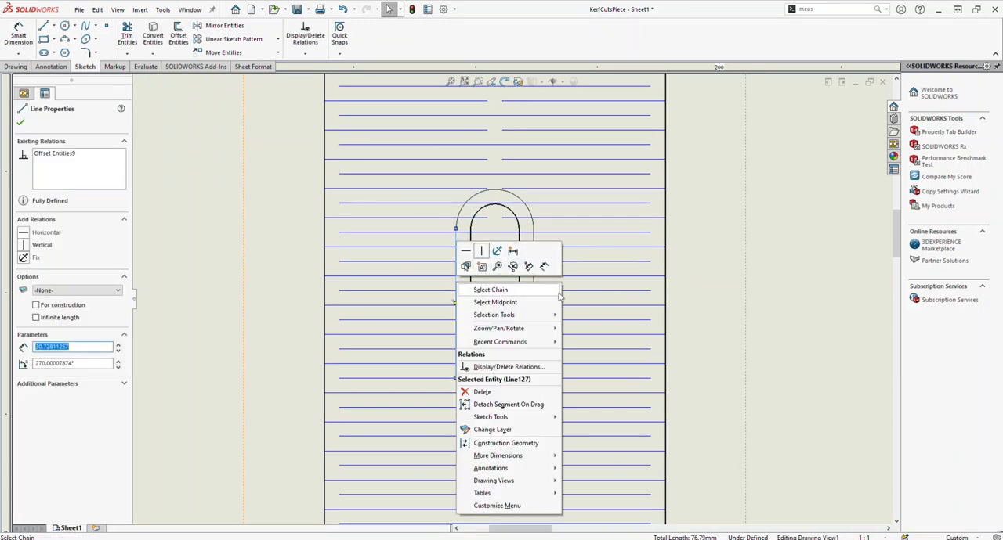
{"action": "left_click", "coordinate": [506, 445]}
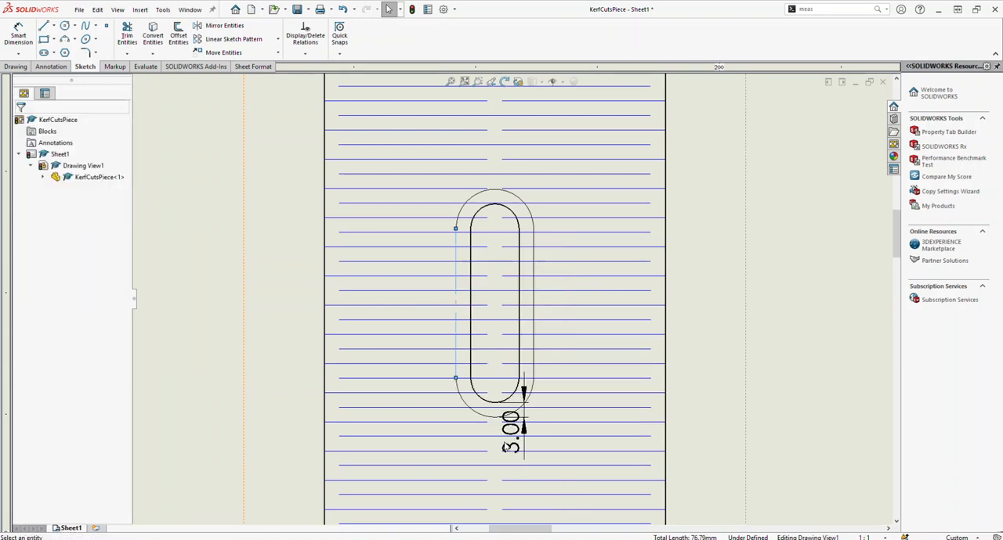
{"action": "left_click", "coordinate": [534, 303]}
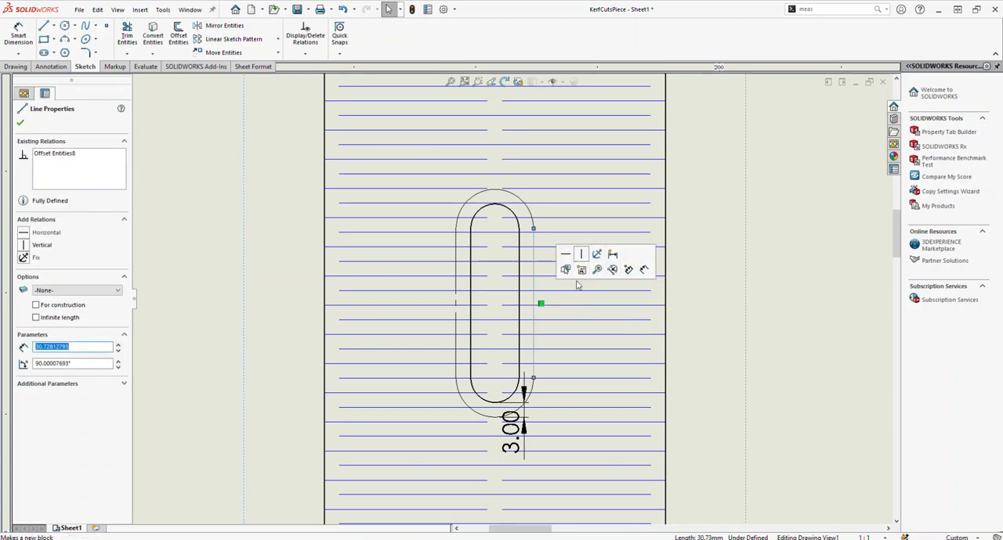
Step: Power trim all kerf-cut line portions lying inside the offset outline around the slot
{"action": "left_click", "coordinate": [126, 35]}
{"action": "scroll", "coordinate": [494, 207], "scroll_direction": "down", "scroll_amount": 4}
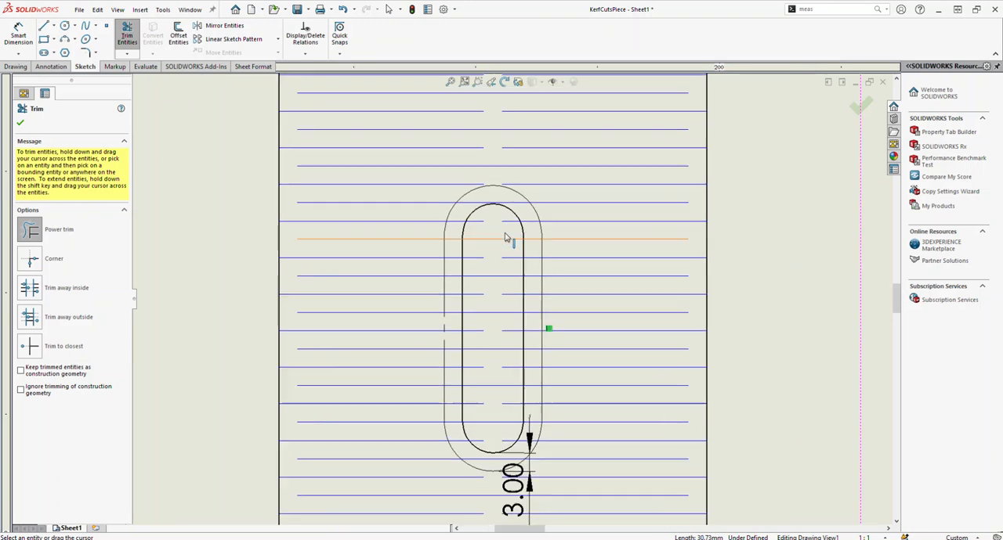
{"action": "mouse_move", "coordinate": [477, 221]}
{"action": "left_mouse_down"}
{"action": "mouse_move", "coordinate": [463, 510]}
{"action": "mouse_move", "coordinate": [508, 483]}
{"action": "mouse_move", "coordinate": [513, 368]}
{"action": "left_mouse_up"}
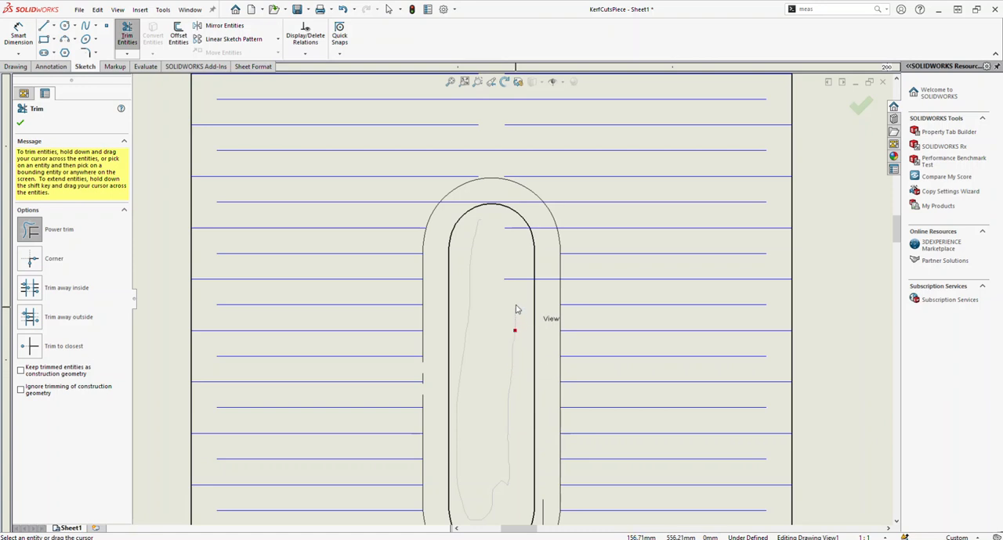
{"action": "left_click_drag", "start_coordinate": [514, 233], "coordinate": [501, 280]}
{"action": "scroll", "coordinate": [493, 358], "scroll_direction": "up", "scroll_amount": 3}
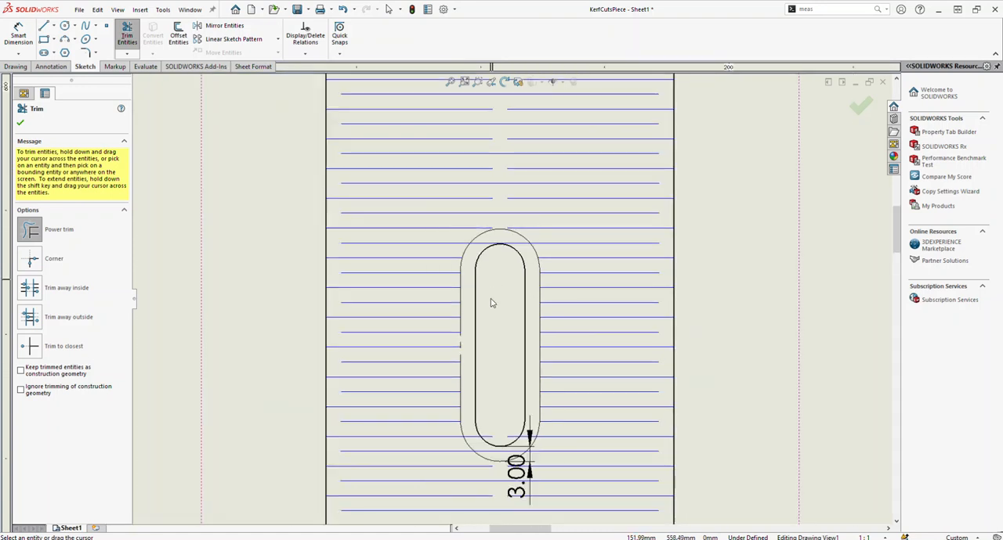
{"action": "scroll", "coordinate": [494, 394], "scroll_direction": "down", "scroll_amount": 3}
{"action": "left_click_drag", "start_coordinate": [473, 461], "coordinate": [490, 480]}
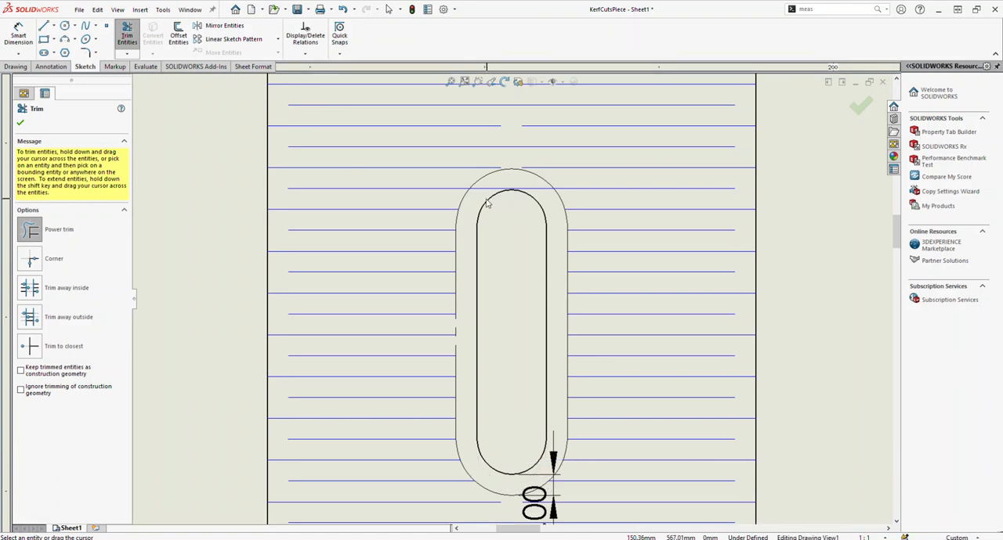
{"action": "left_click_drag", "start_coordinate": [489, 188], "coordinate": [527, 191]}
{"action": "key", "text": "Escape"}
Step: Delete the 3 mm offset dimension below the slot together with its offset relations
{"action": "left_click", "coordinate": [543, 496]}
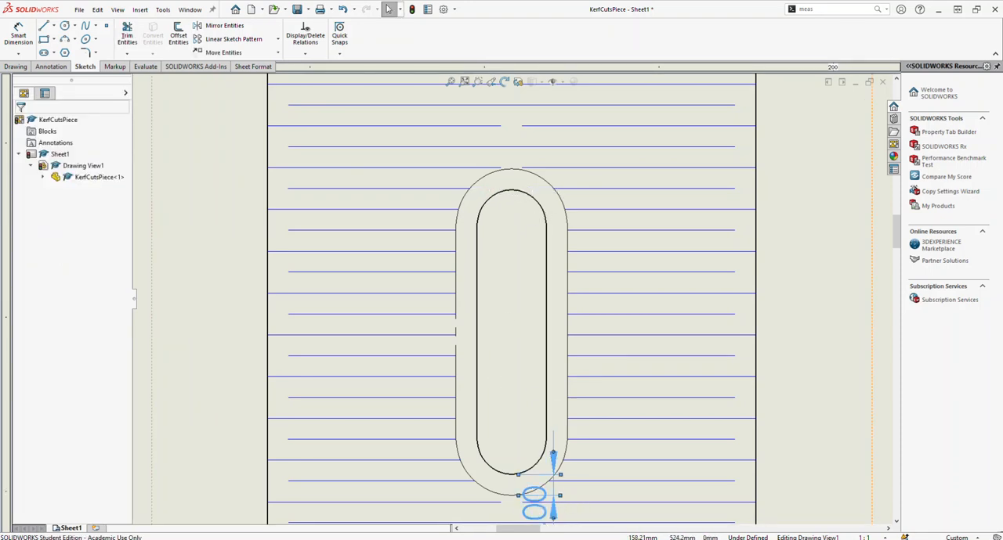
{"action": "key", "text": "Delete"}
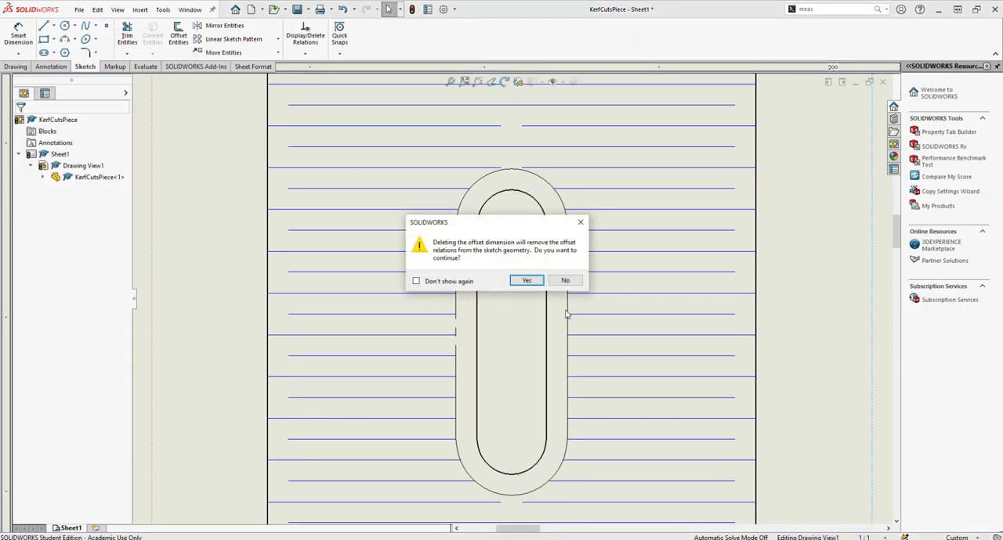
{"action": "left_click", "coordinate": [541, 282]}
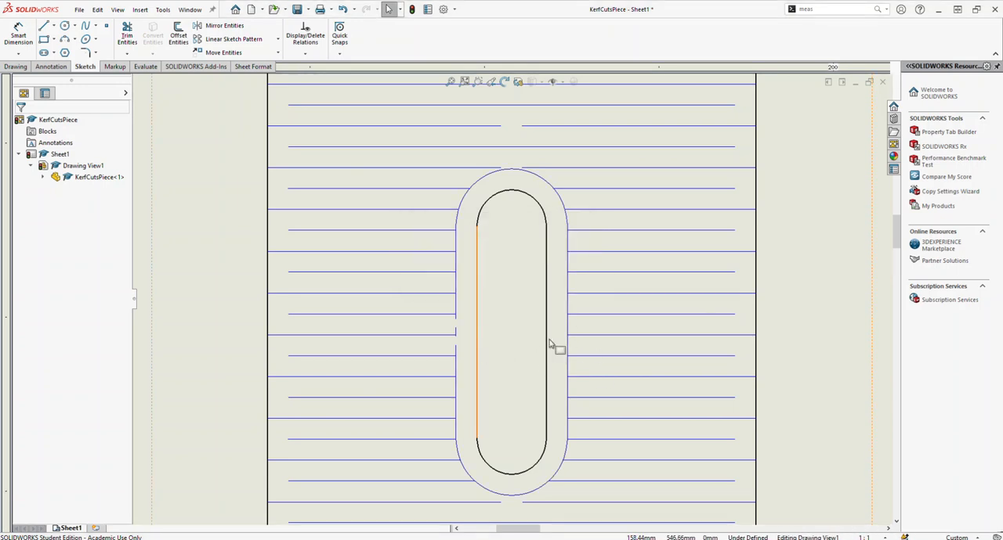
Step: Delete the sides and end arcs of the offset outline around the slot, and release the view's locked focus
{"action": "left_click", "coordinate": [567, 325]}
{"action": "key", "text": "Delete"}
{"action": "left_click", "coordinate": [509, 205]}
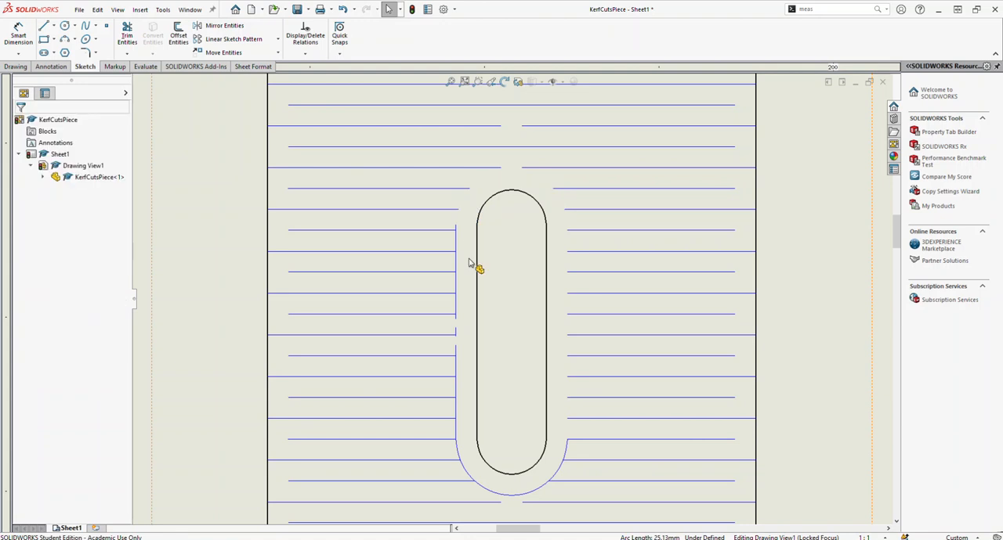
{"action": "left_click", "coordinate": [462, 263]}
{"action": "key", "text": "Delete"}
{"action": "left_click", "coordinate": [472, 475]}
{"action": "key", "text": "Delete"}
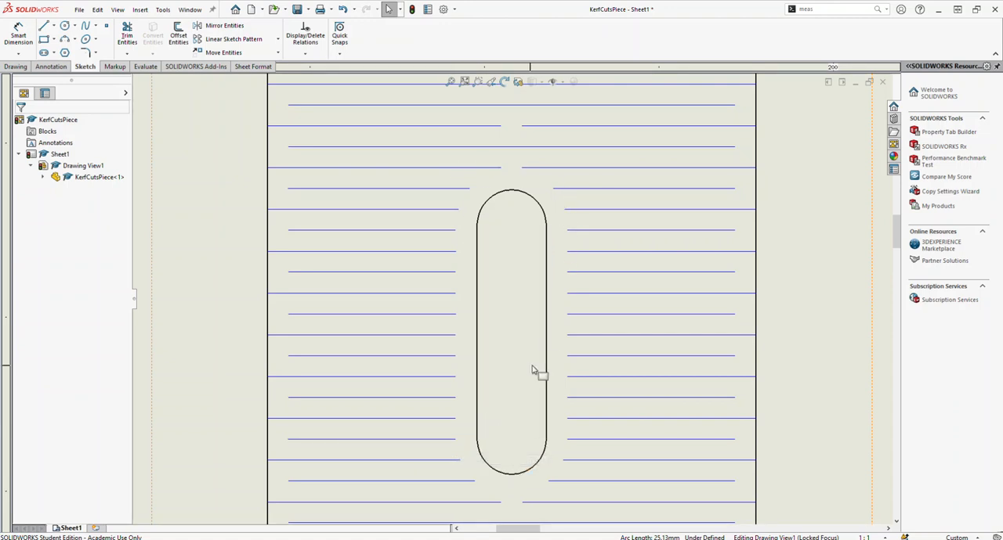
{"action": "scroll", "coordinate": [485, 373], "scroll_direction": "up", "scroll_amount": 2}
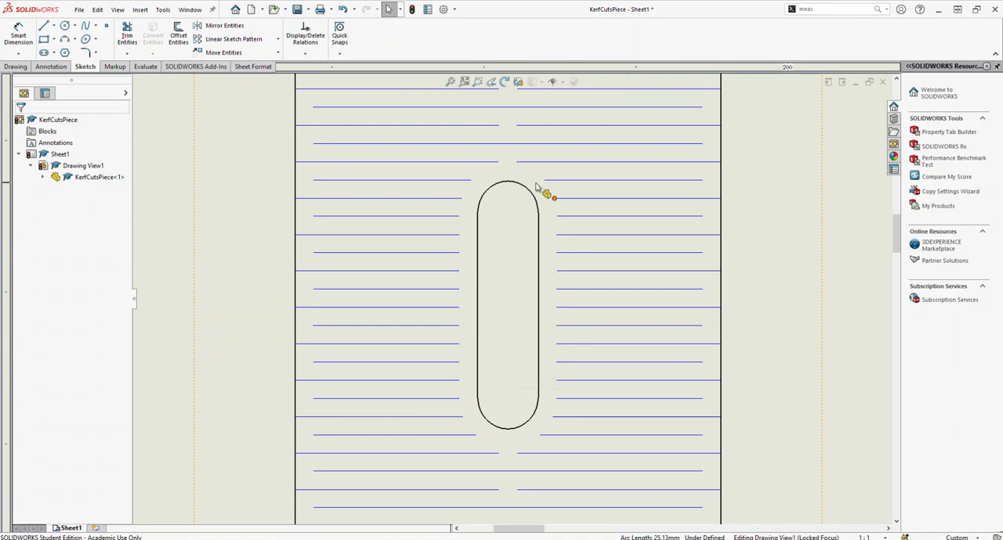
{"action": "scroll", "coordinate": [501, 345], "scroll_direction": "up", "scroll_amount": 6}
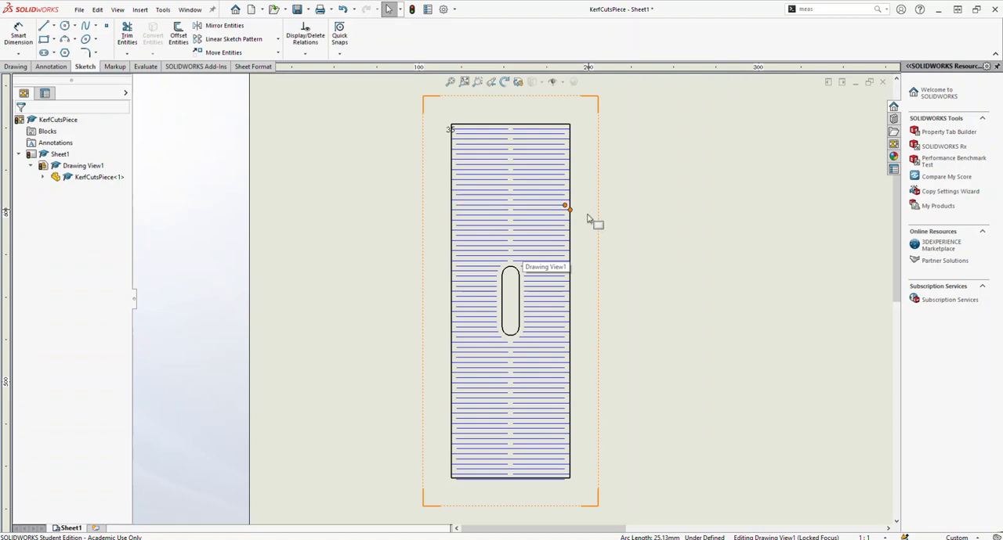
{"action": "double_click", "coordinate": [708, 394]}
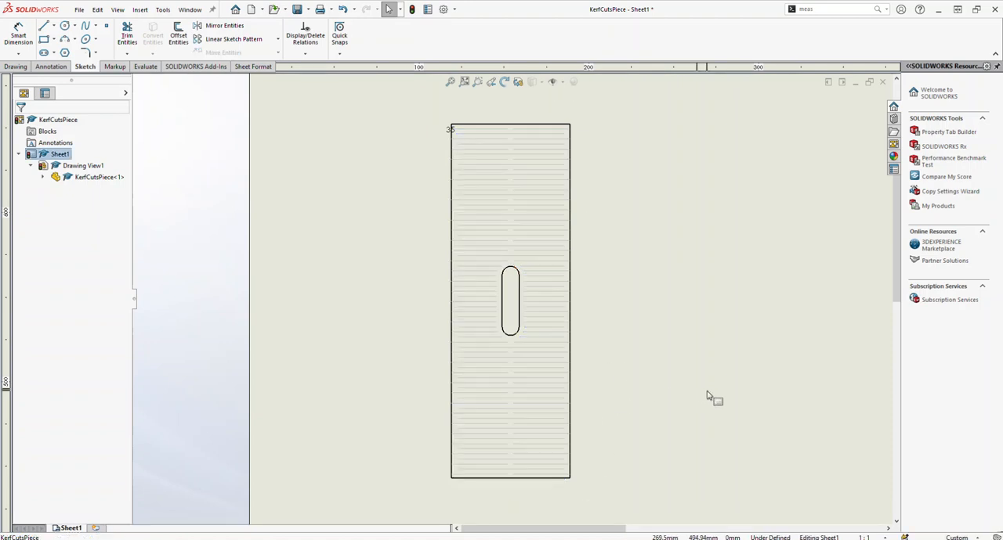